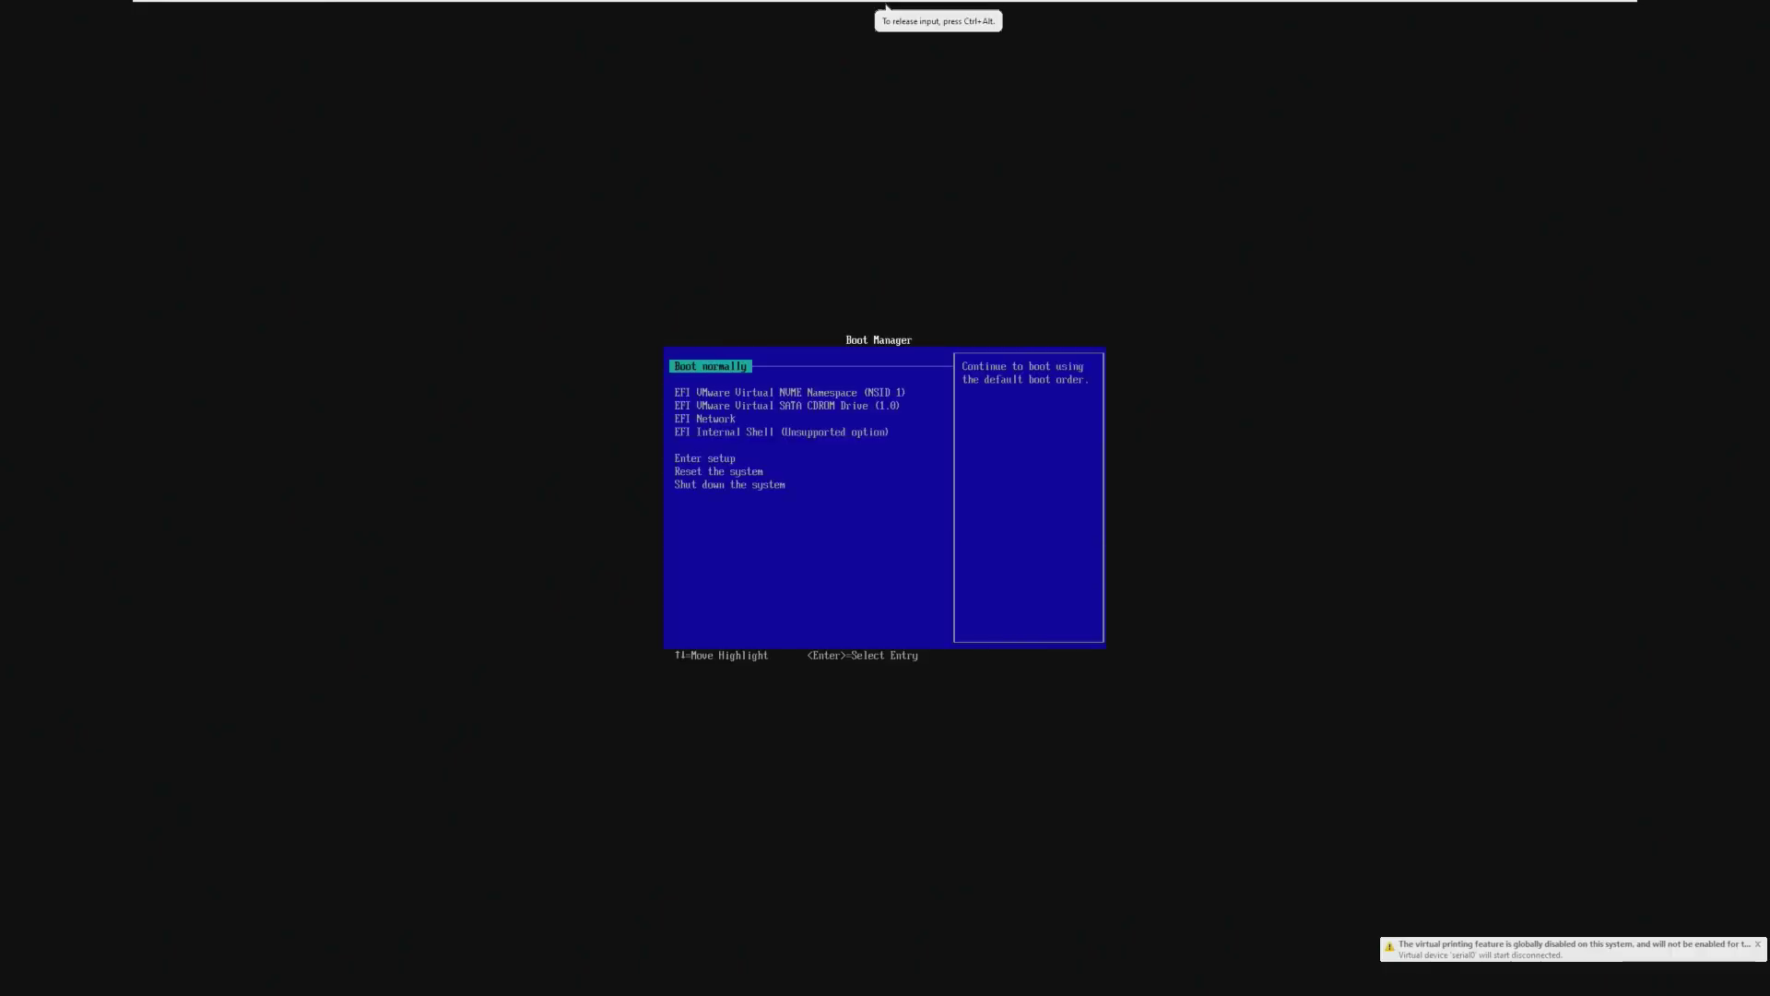
Boot the VM from the virtual CD-ROM and start Windows Setup with the default US English settings
key(Down)
key(Down)
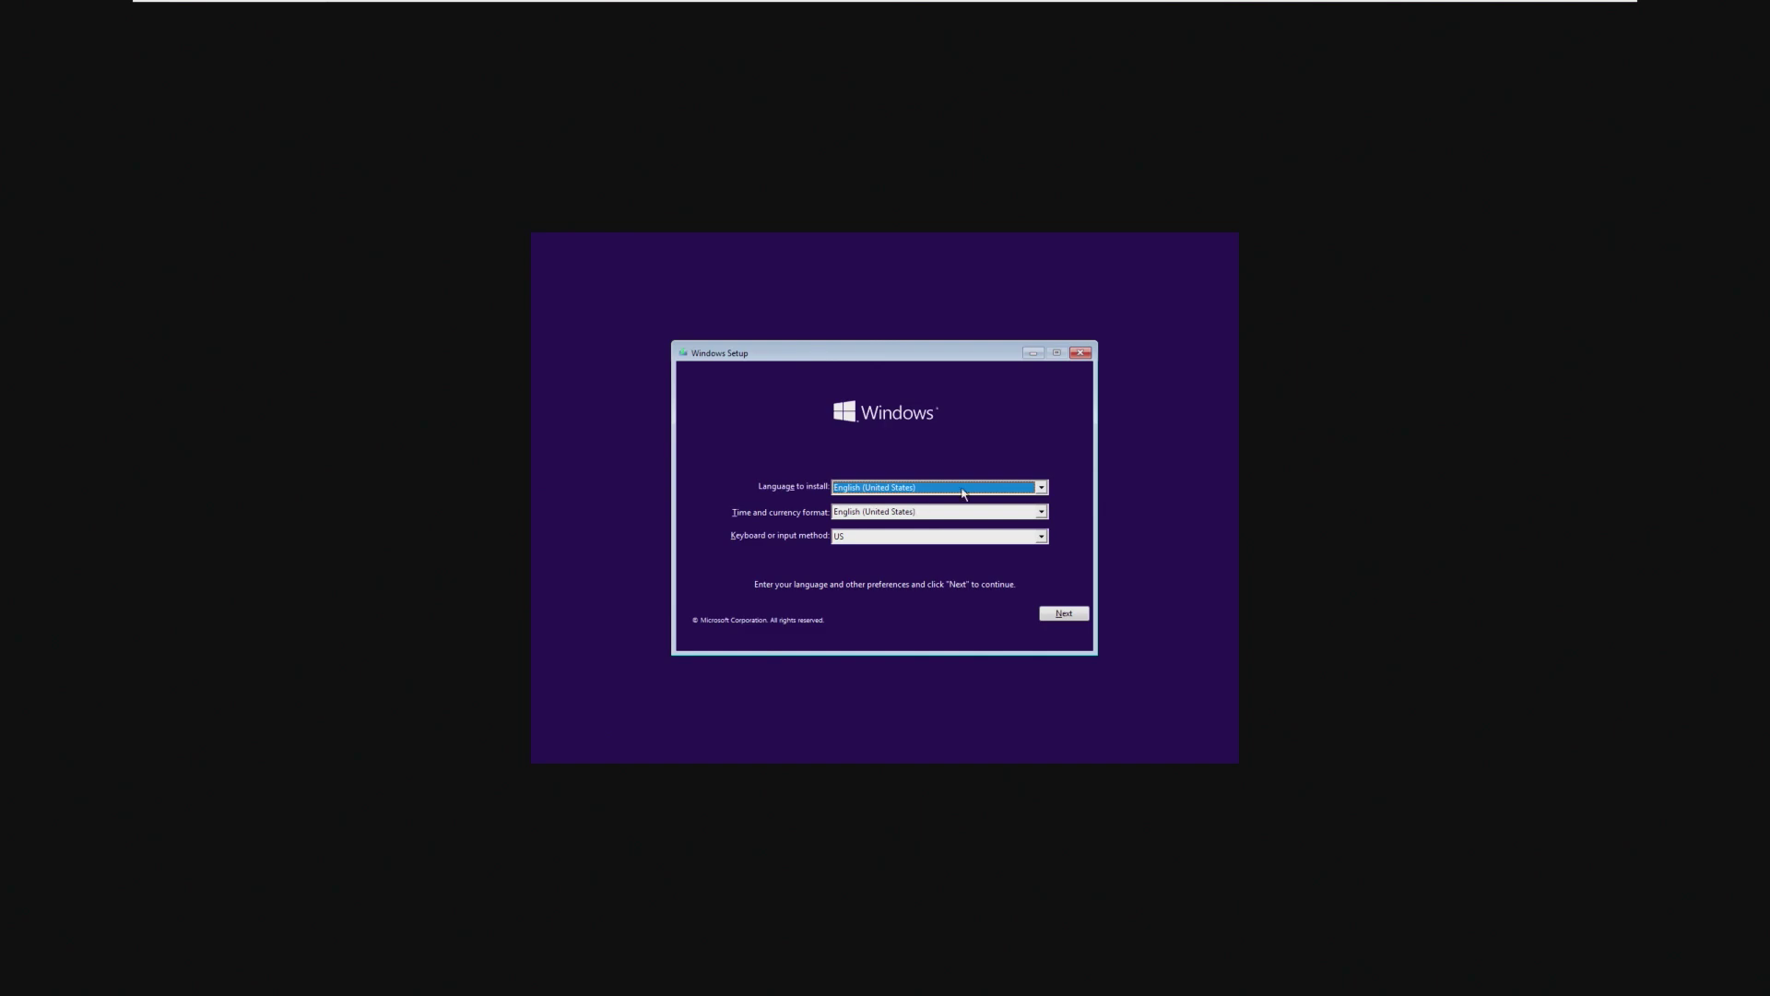
click(1064, 613)
click(907, 504)
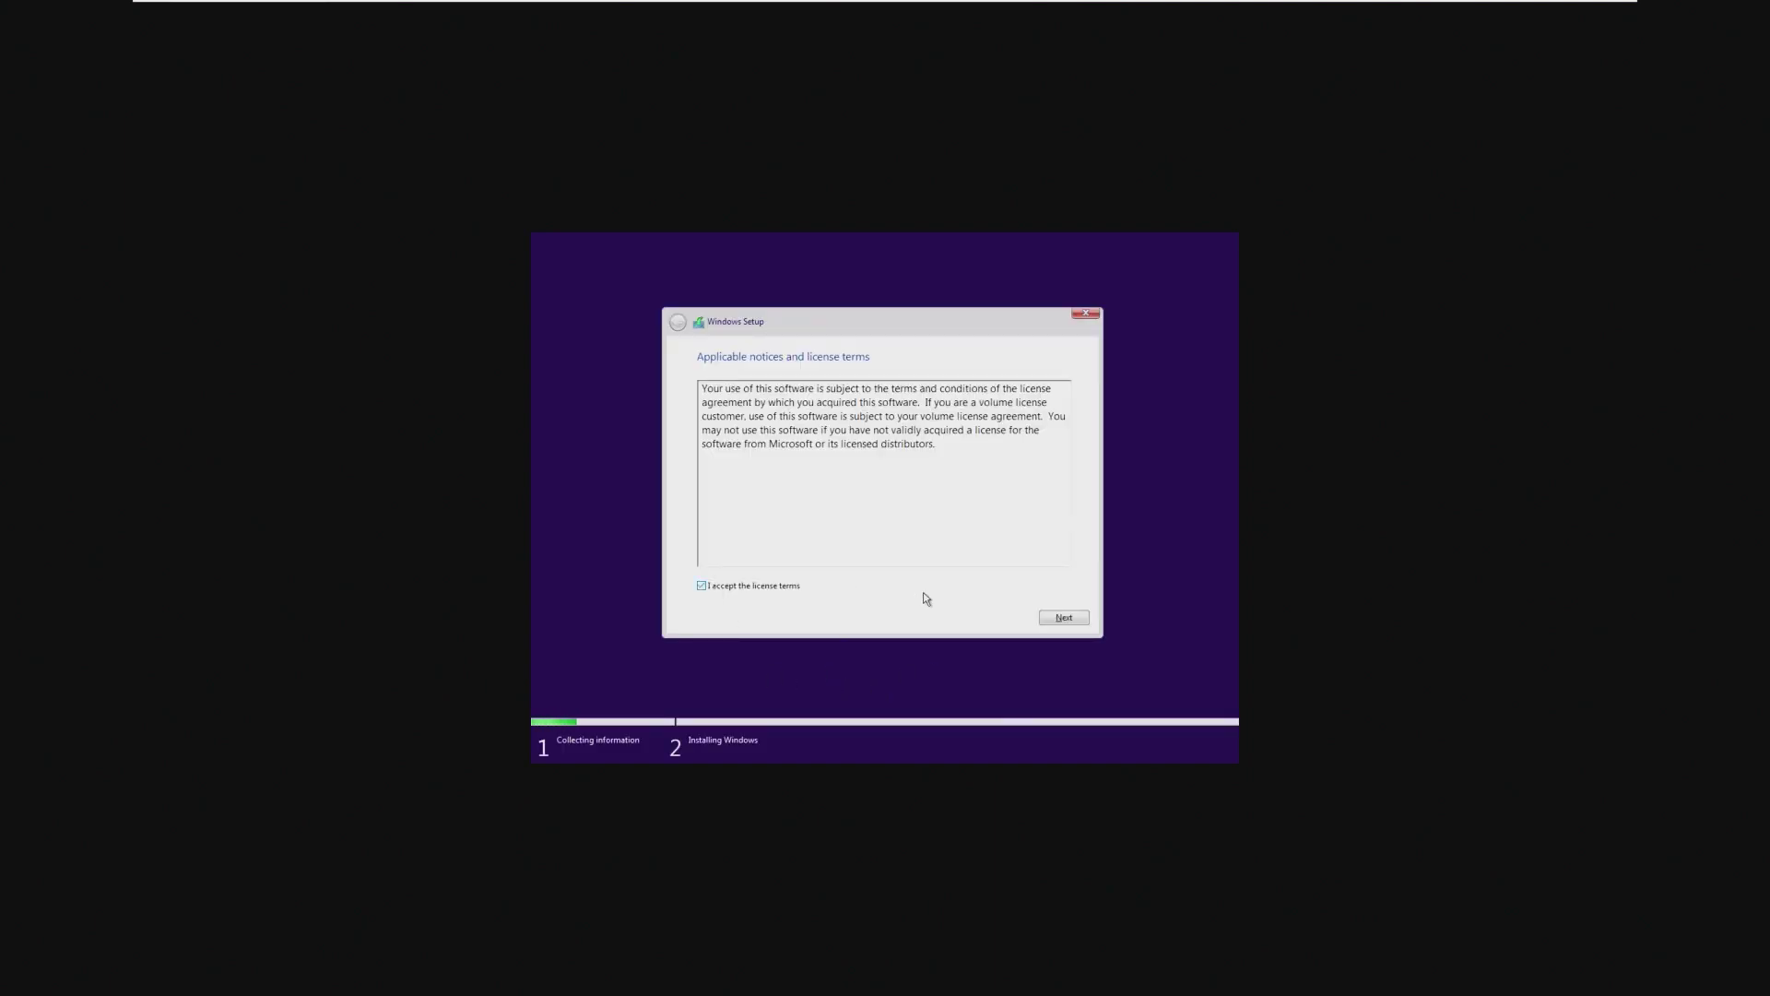
Accept the license terms and run a Custom installation onto the selected drive
click(1068, 617)
click(931, 475)
click(1079, 617)
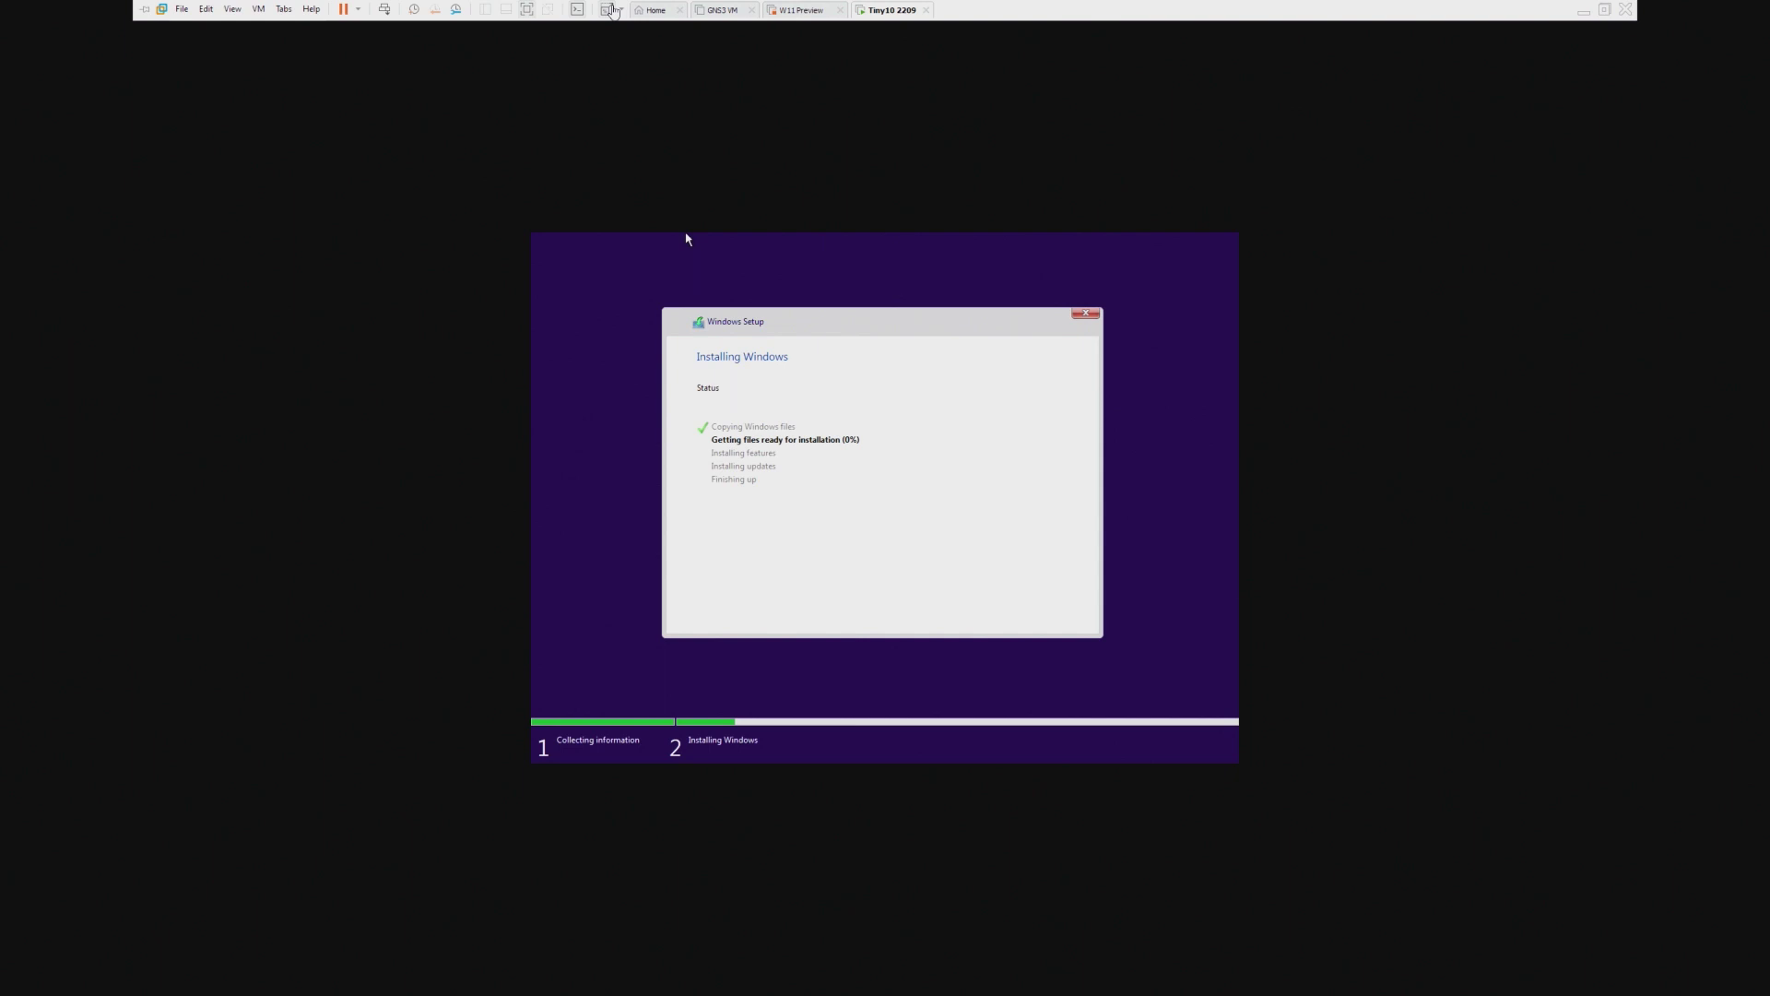
click(673, 111)
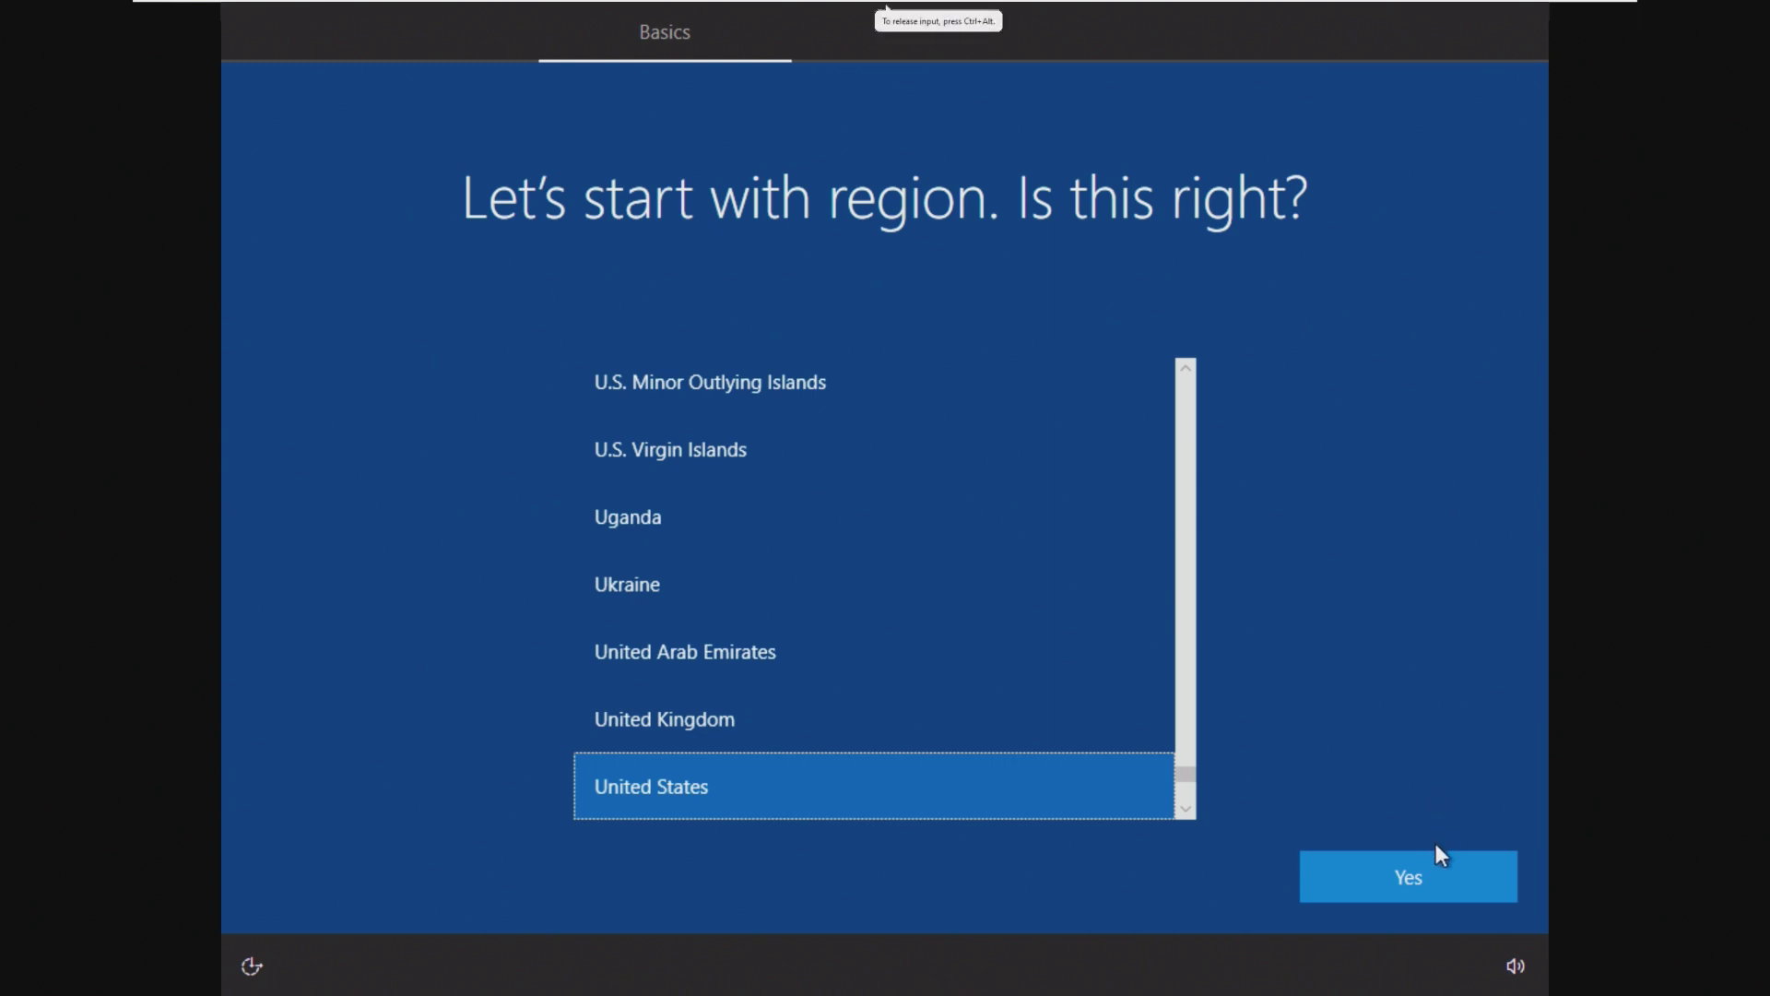
Confirm United States region and US keyboard, skip a second layout, and create a local account with no password
click(1354, 858)
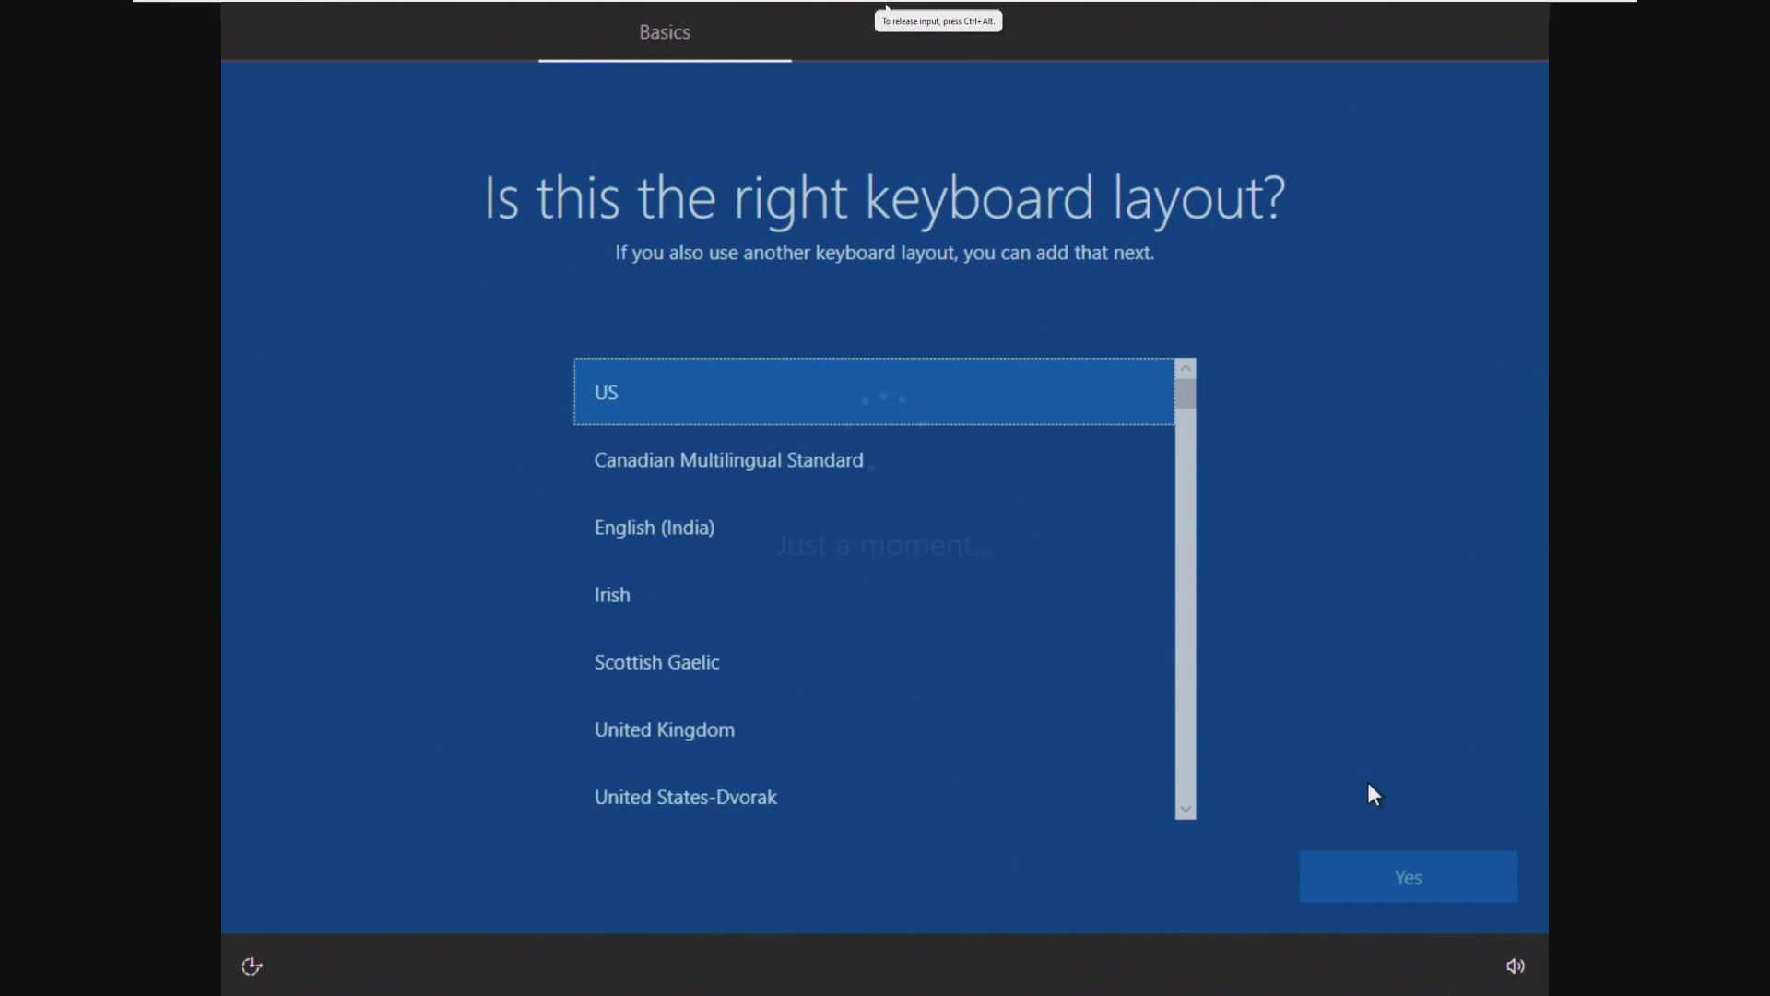
click(1369, 857)
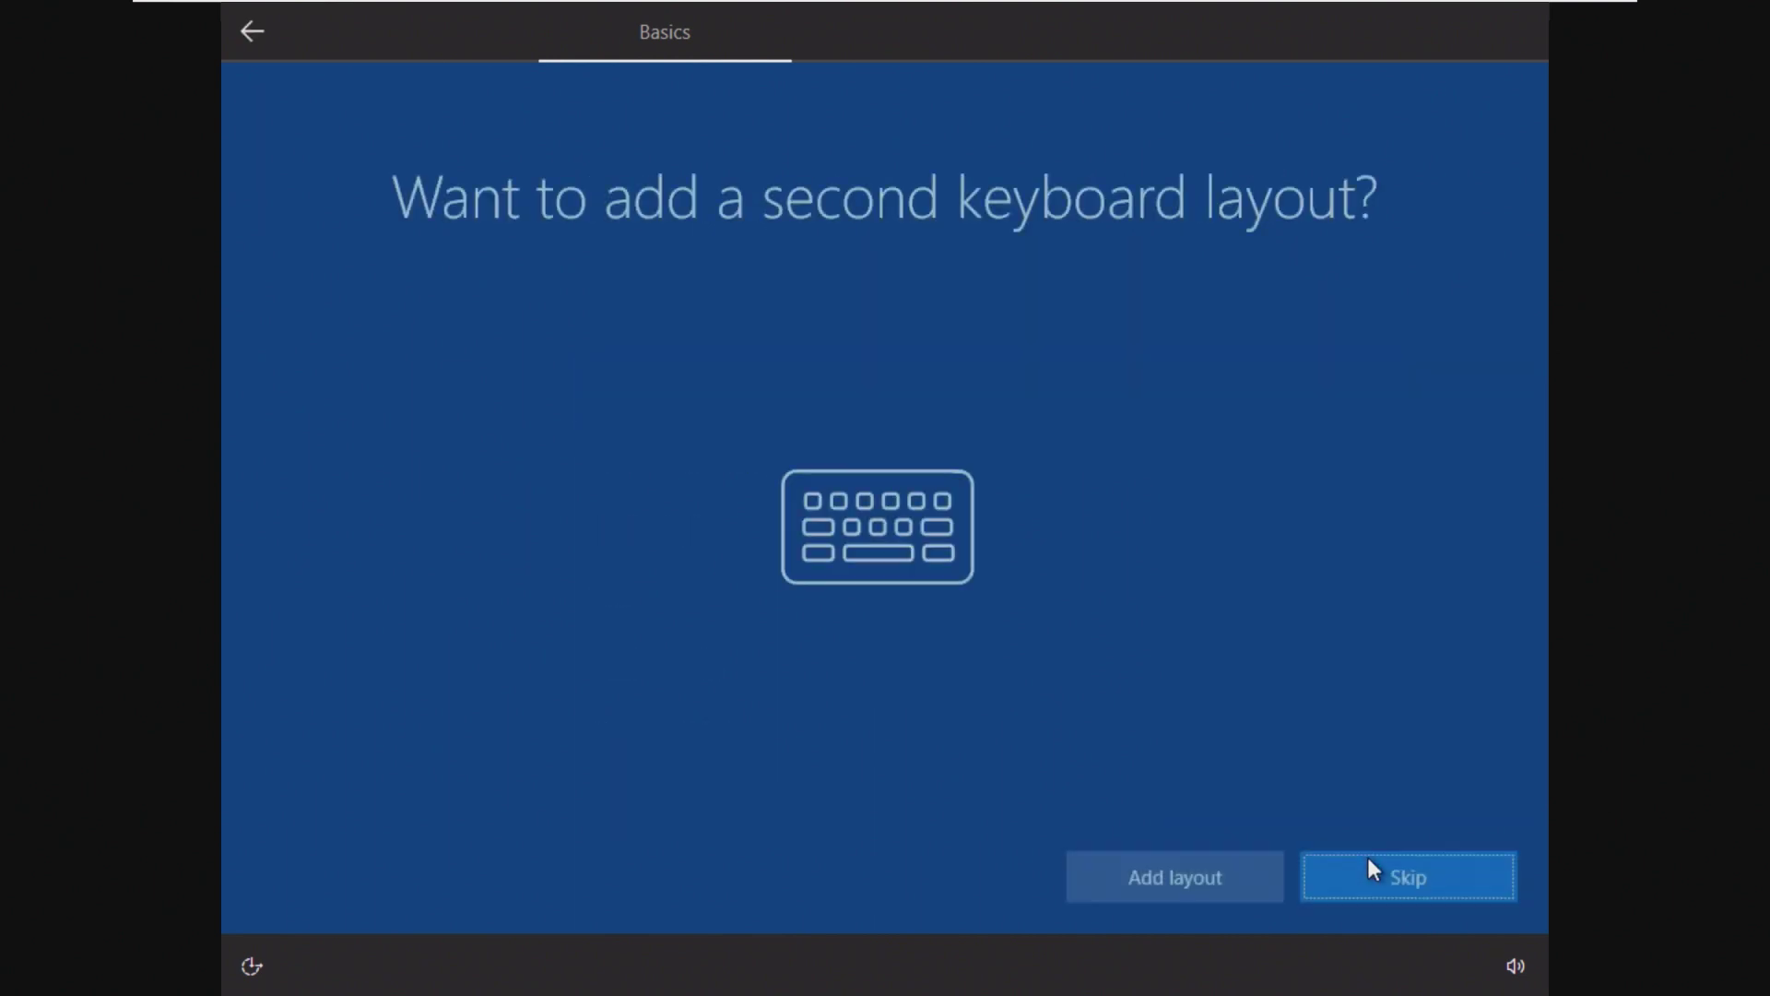
click(1341, 871)
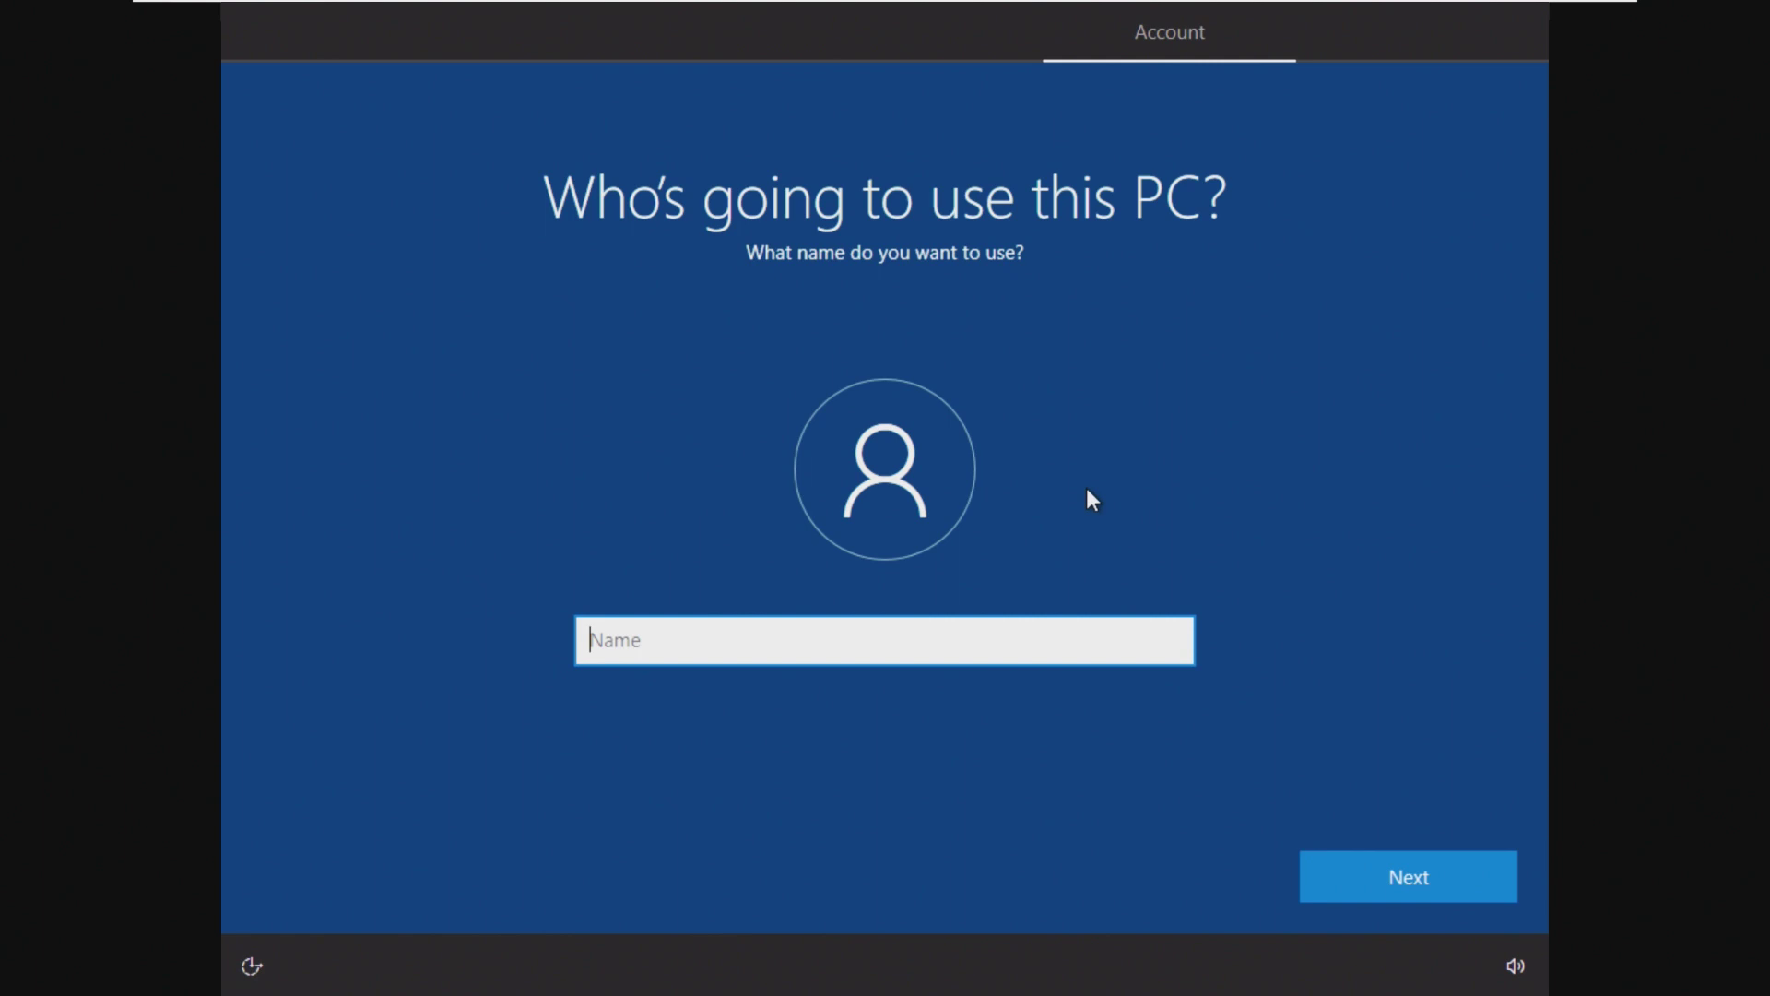
text(Win)
key(Return)
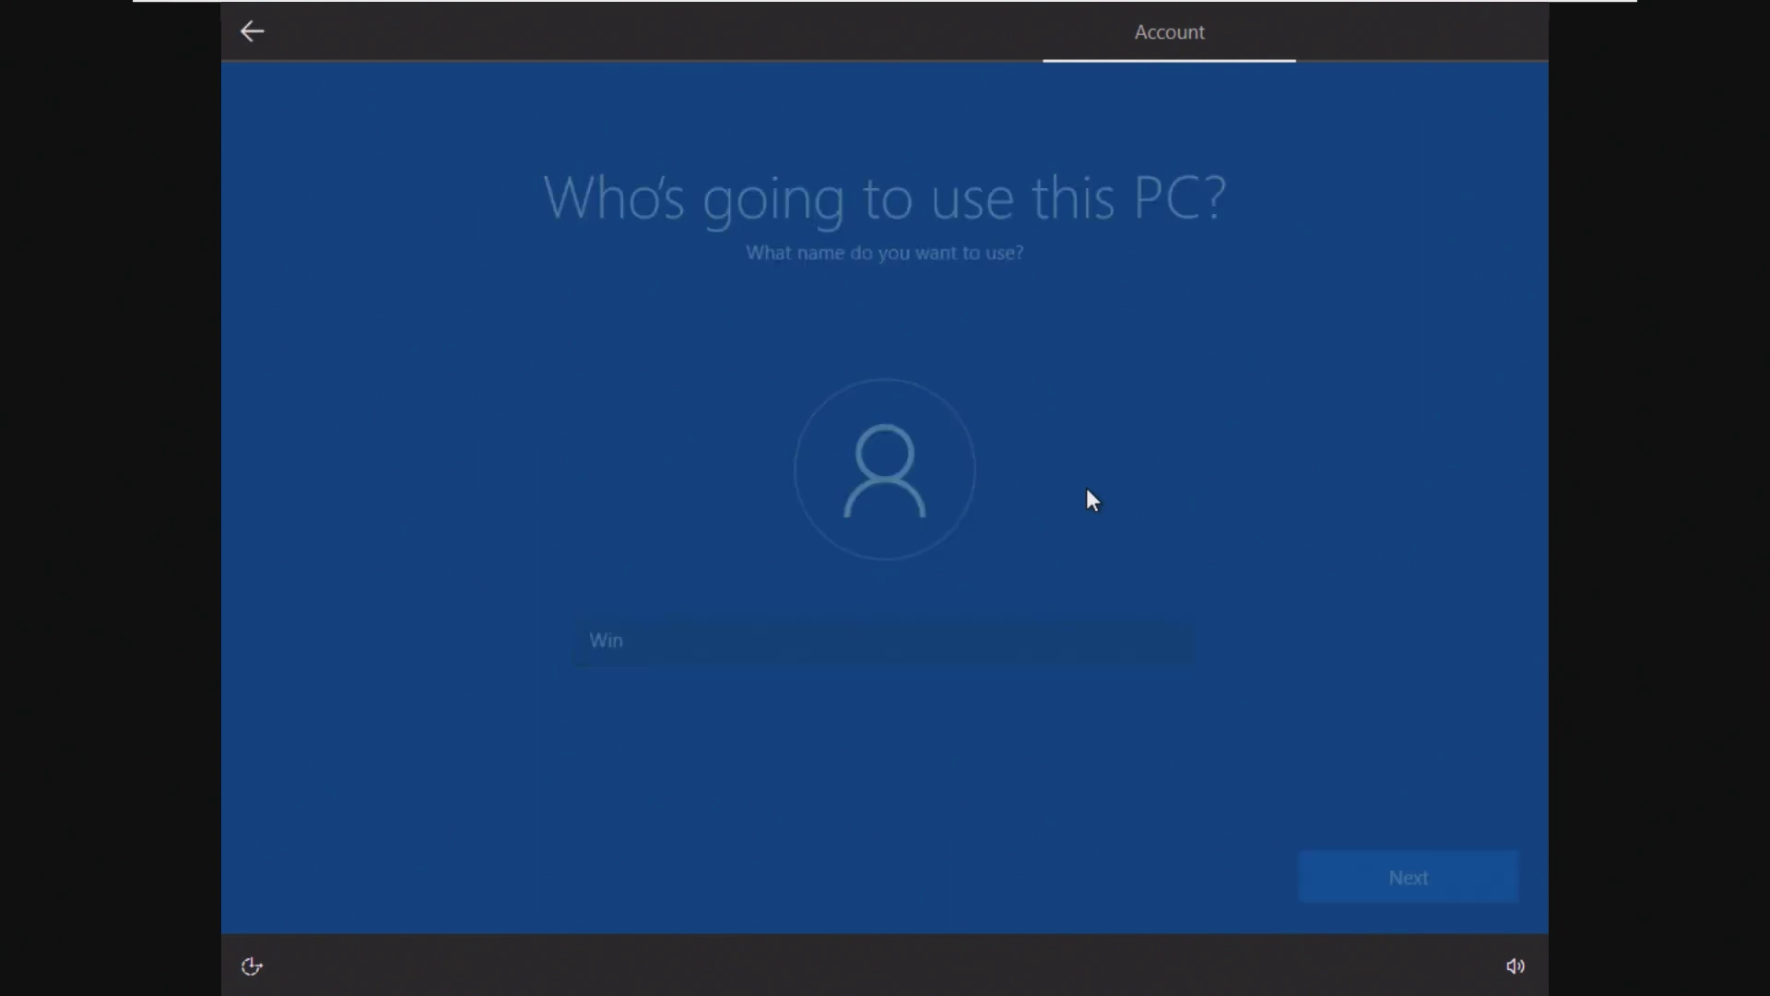
click(1380, 861)
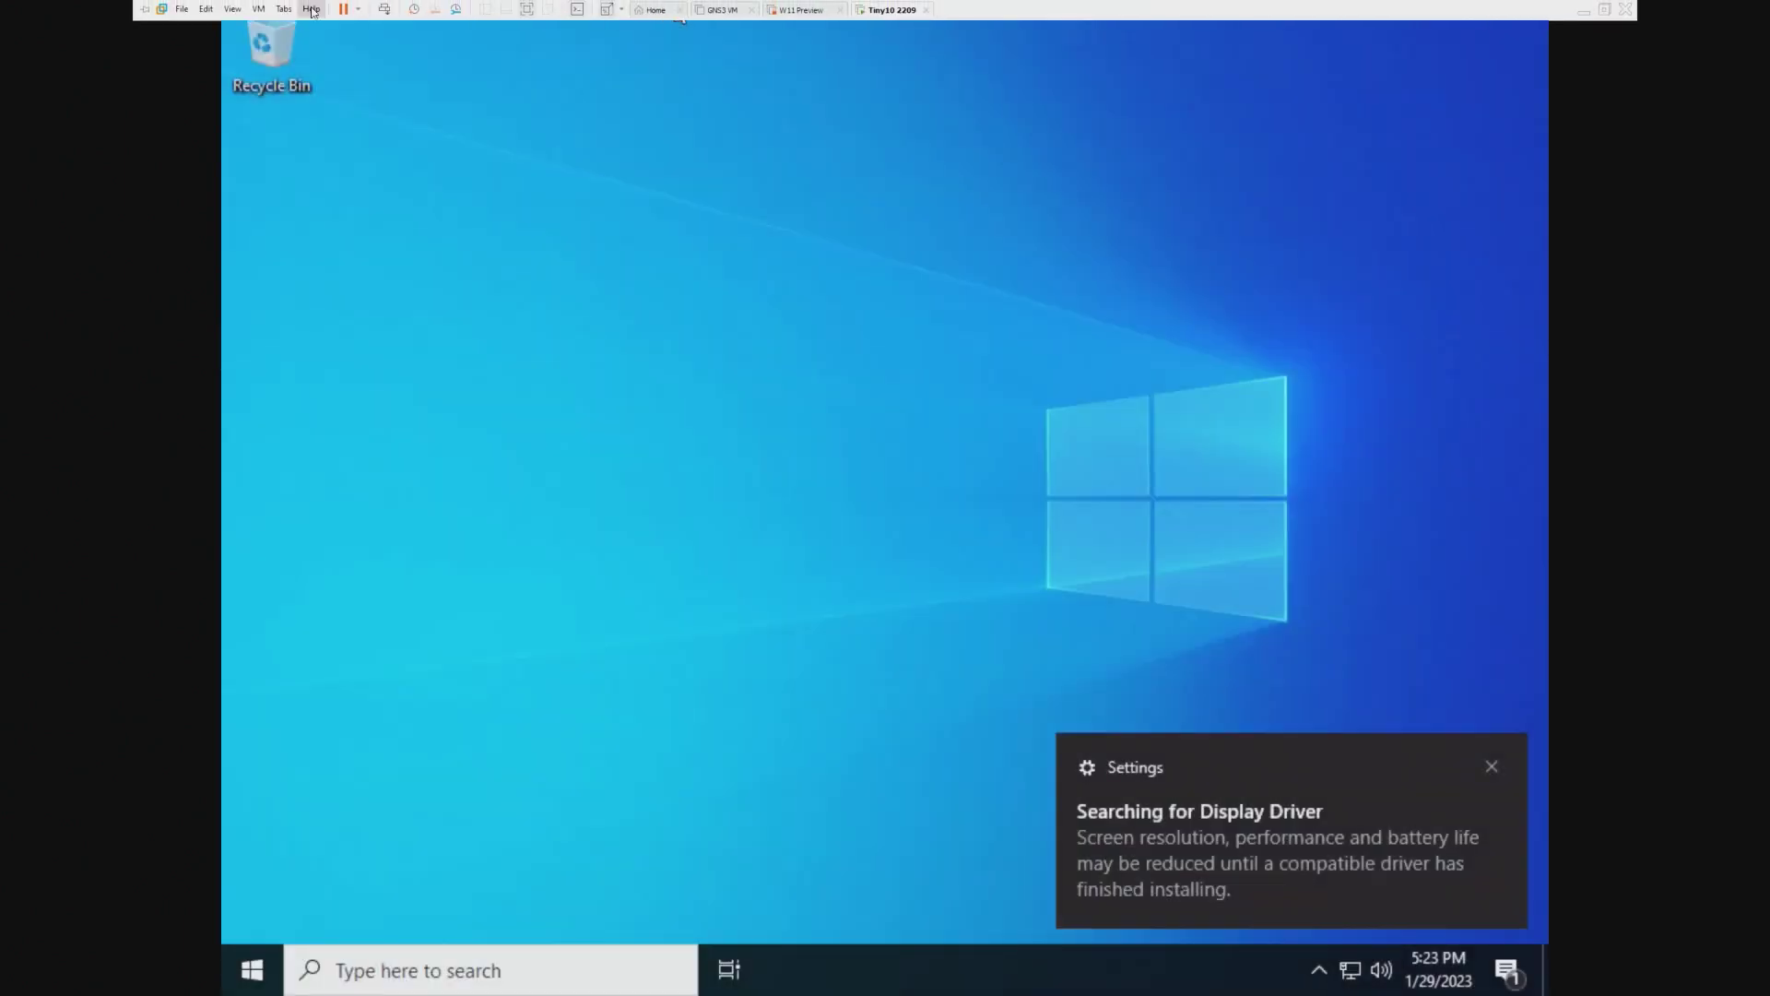
Choose VM > Install VMware Tools to mount the VMware Tools installer disc in the guest
click(258, 9)
click(329, 168)
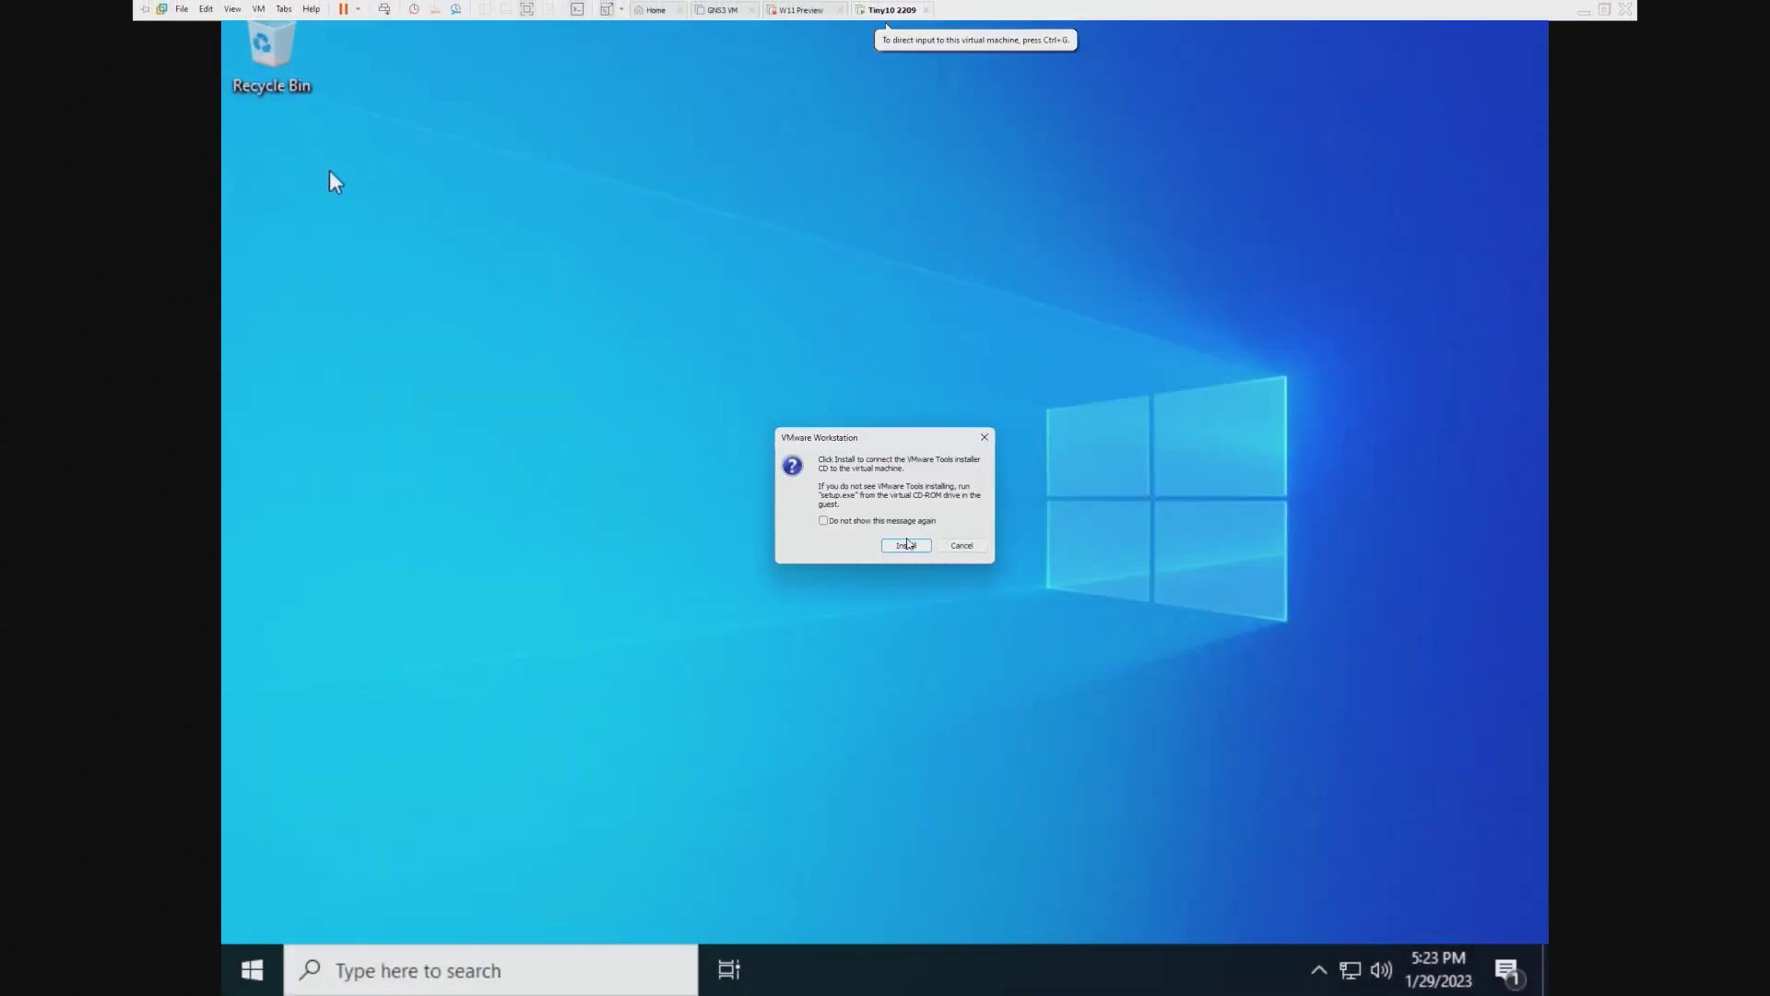
key(Return)
click(330, 171)
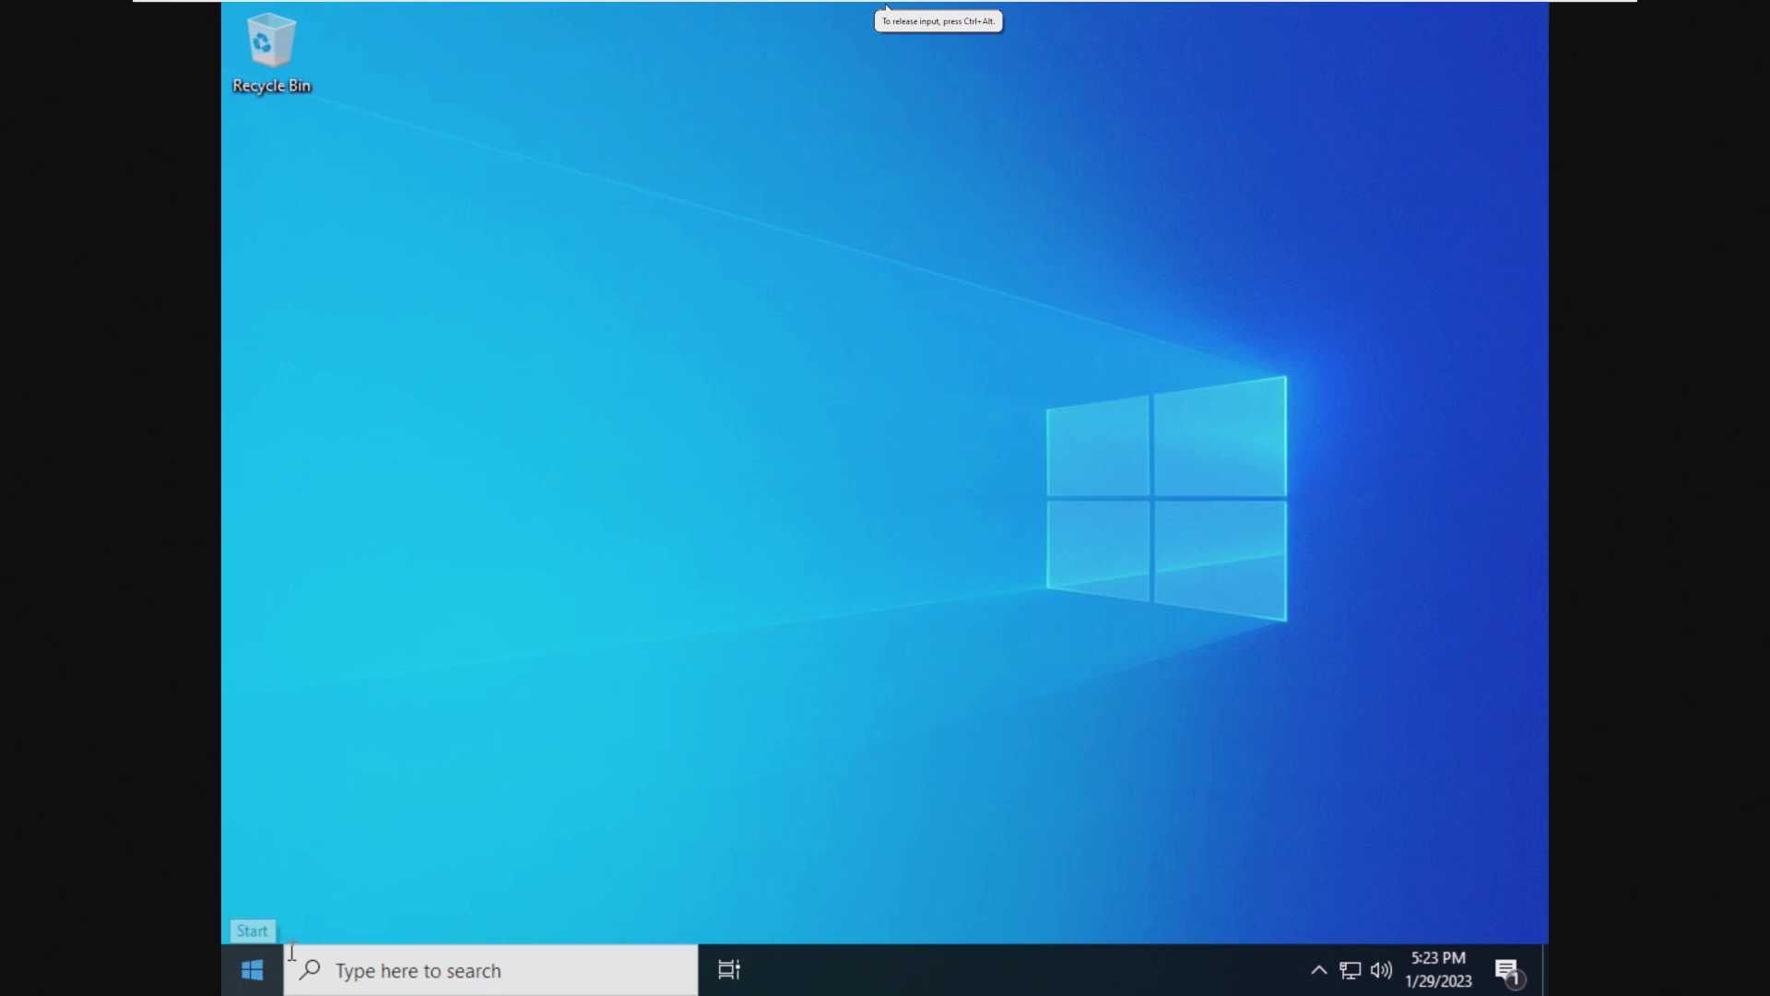
Launch the VMware Tools installer from the DVD drive in This PC and allow it through UAC
click(251, 971)
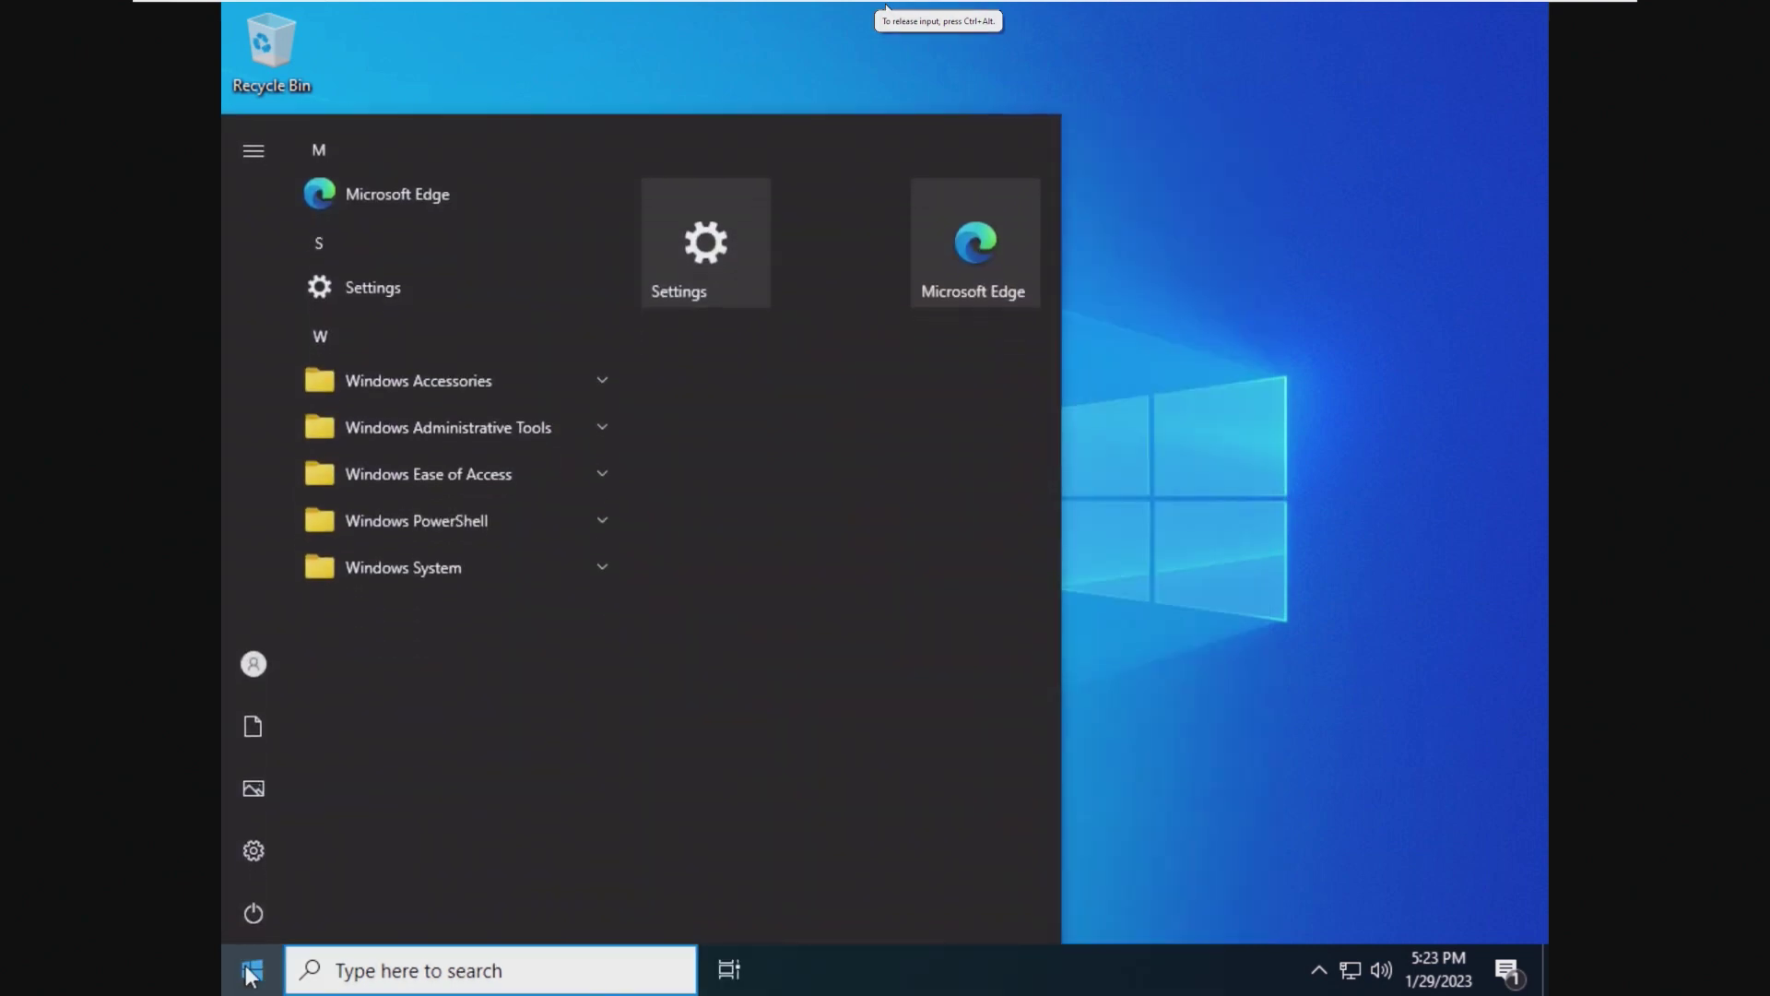
mouse_move(258, 739)
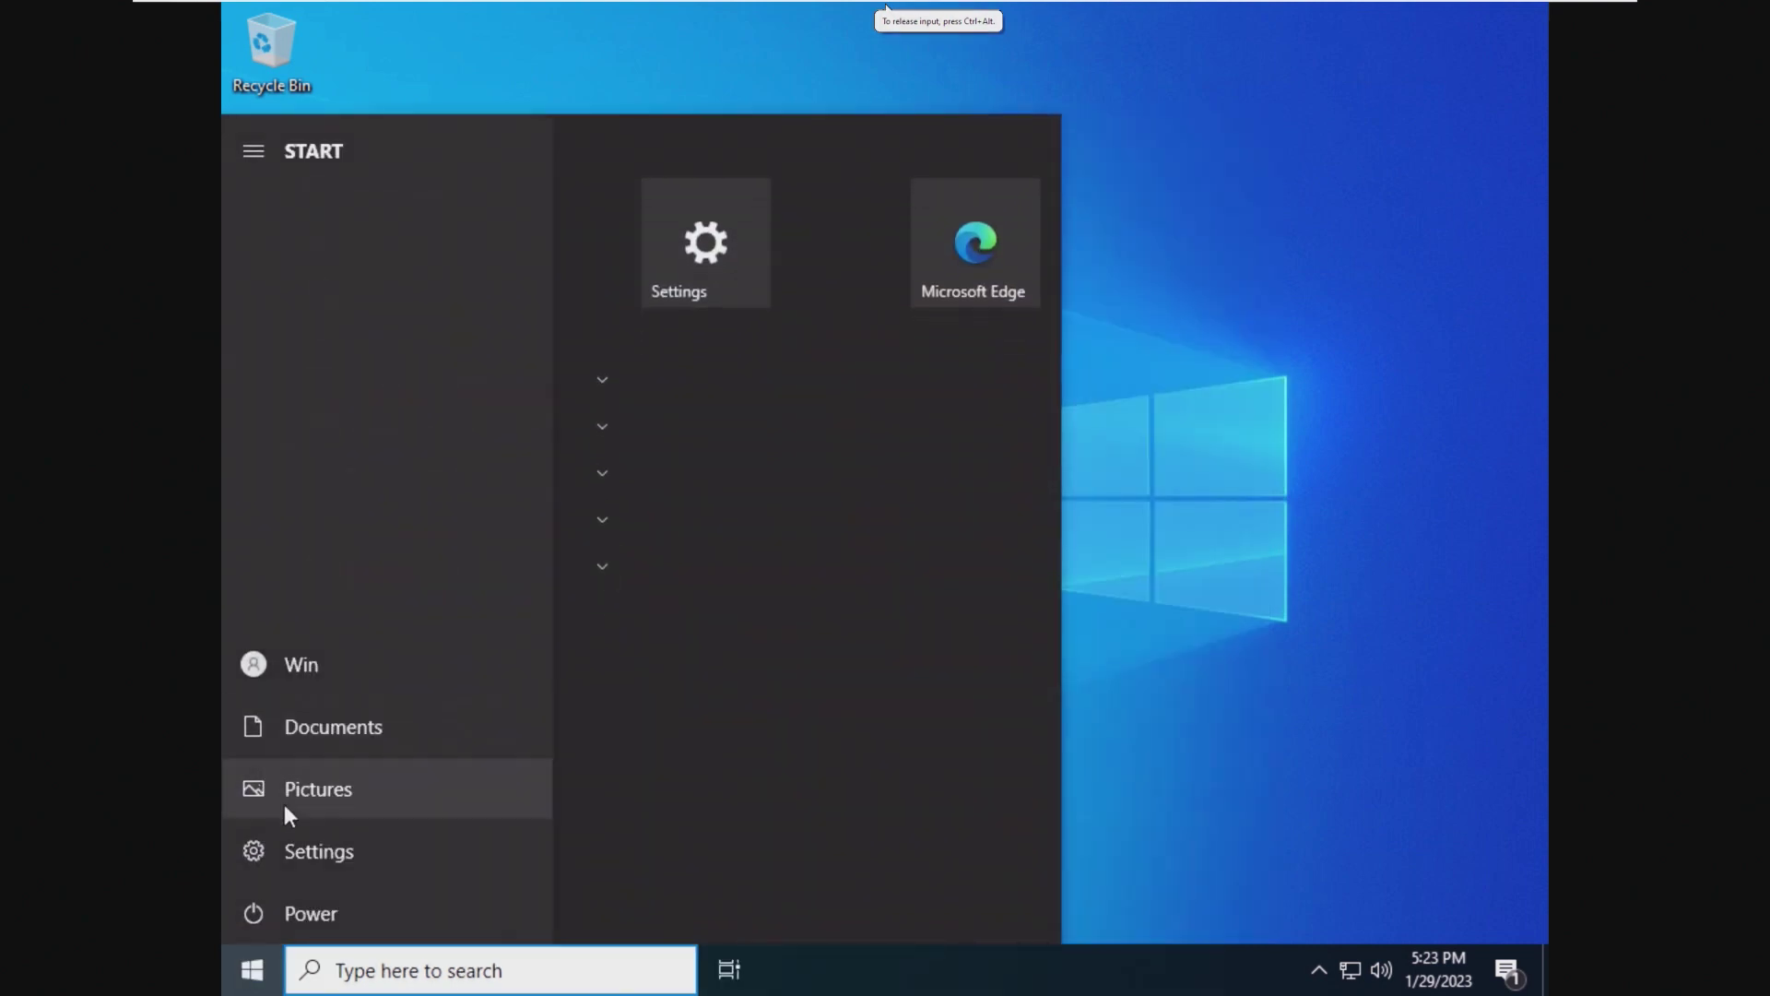
click(280, 734)
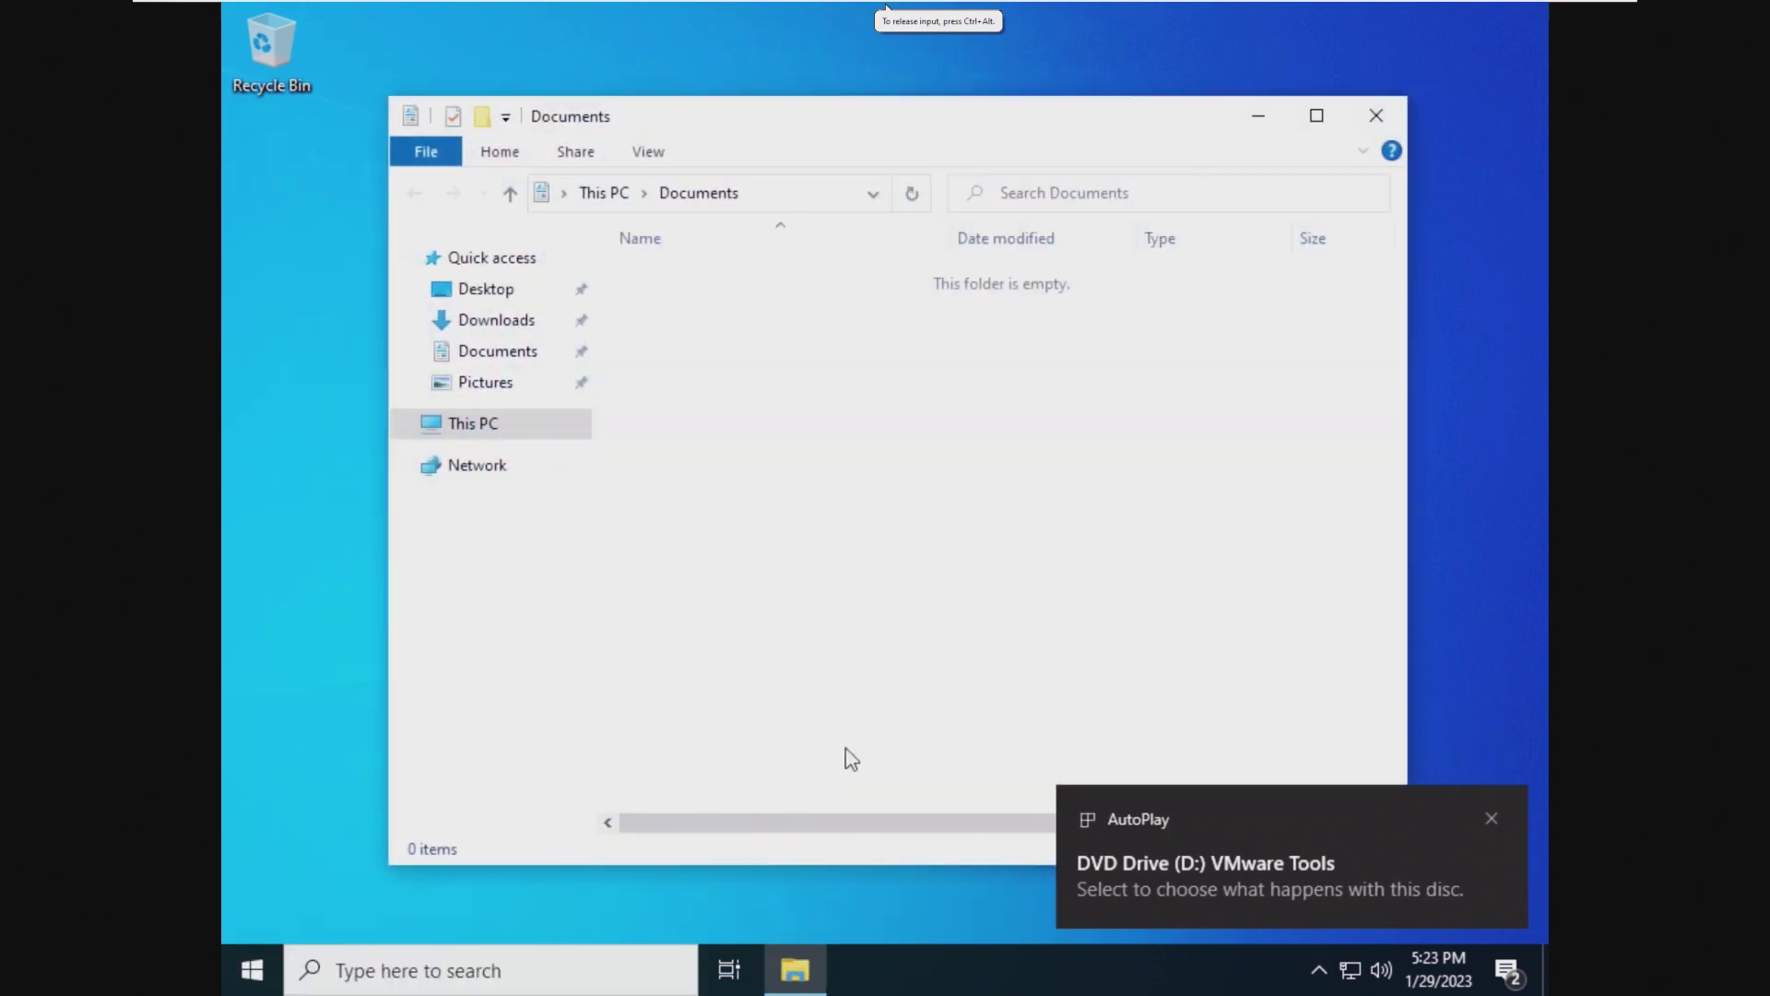
click(499, 445)
double_click(996, 599)
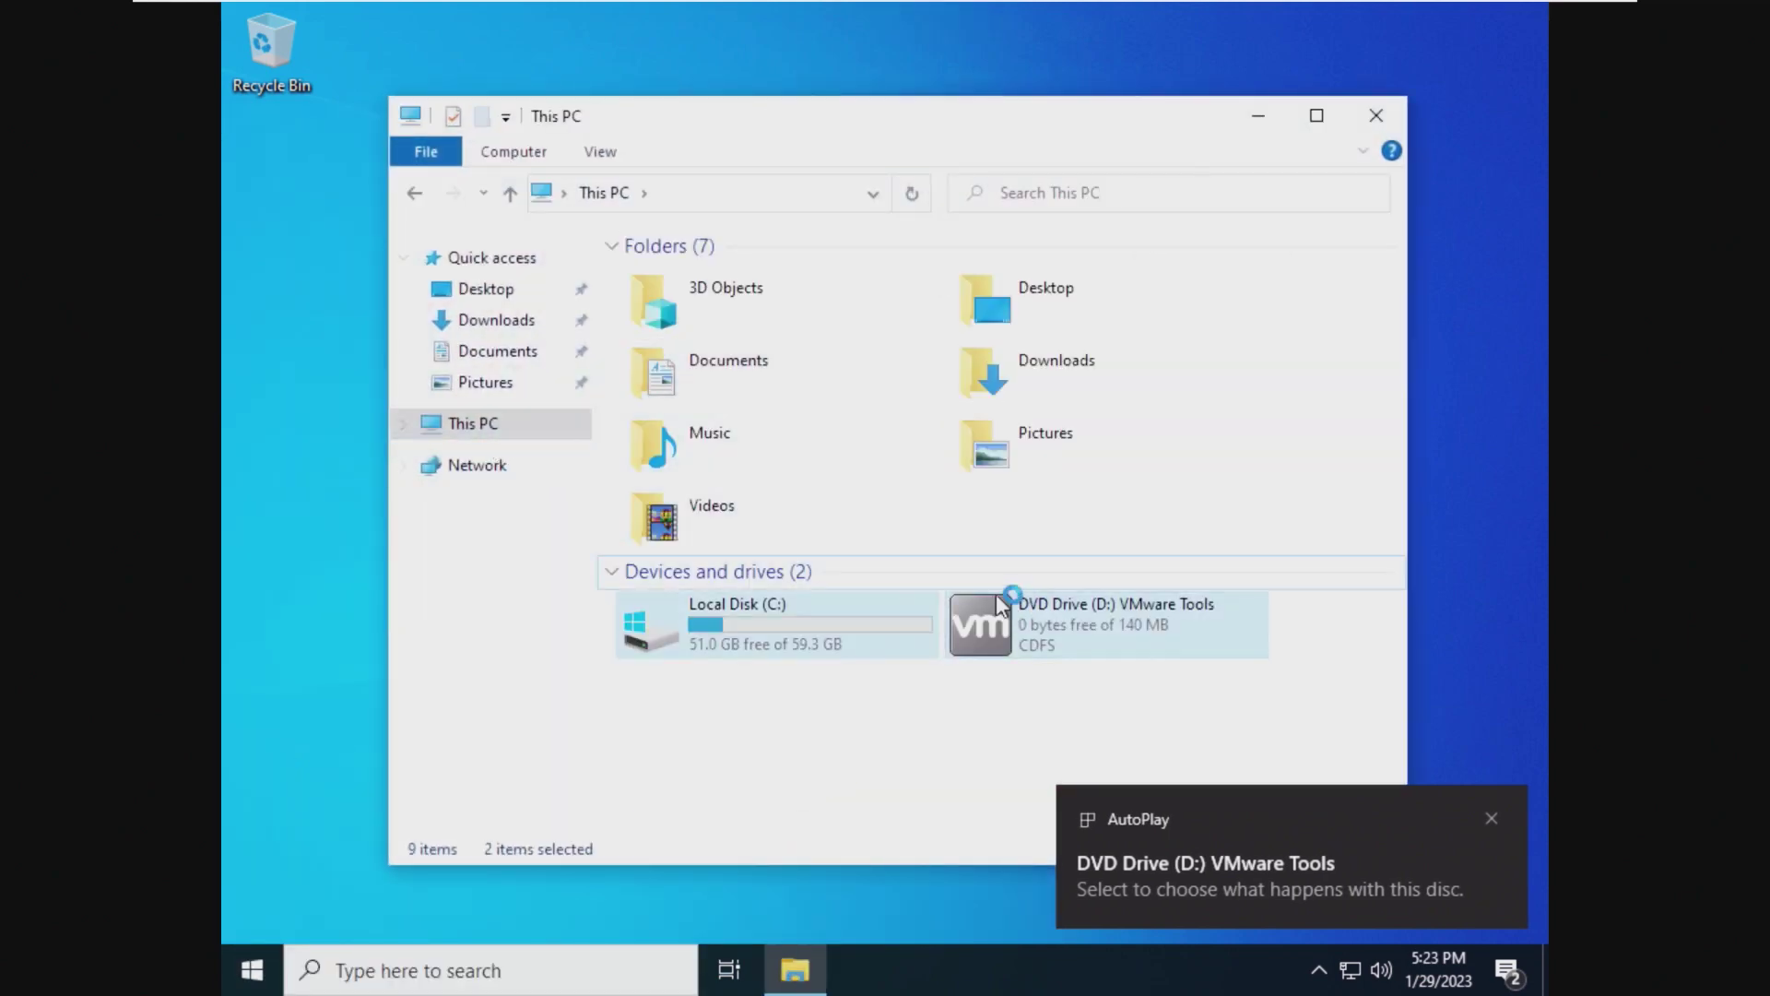
click(816, 682)
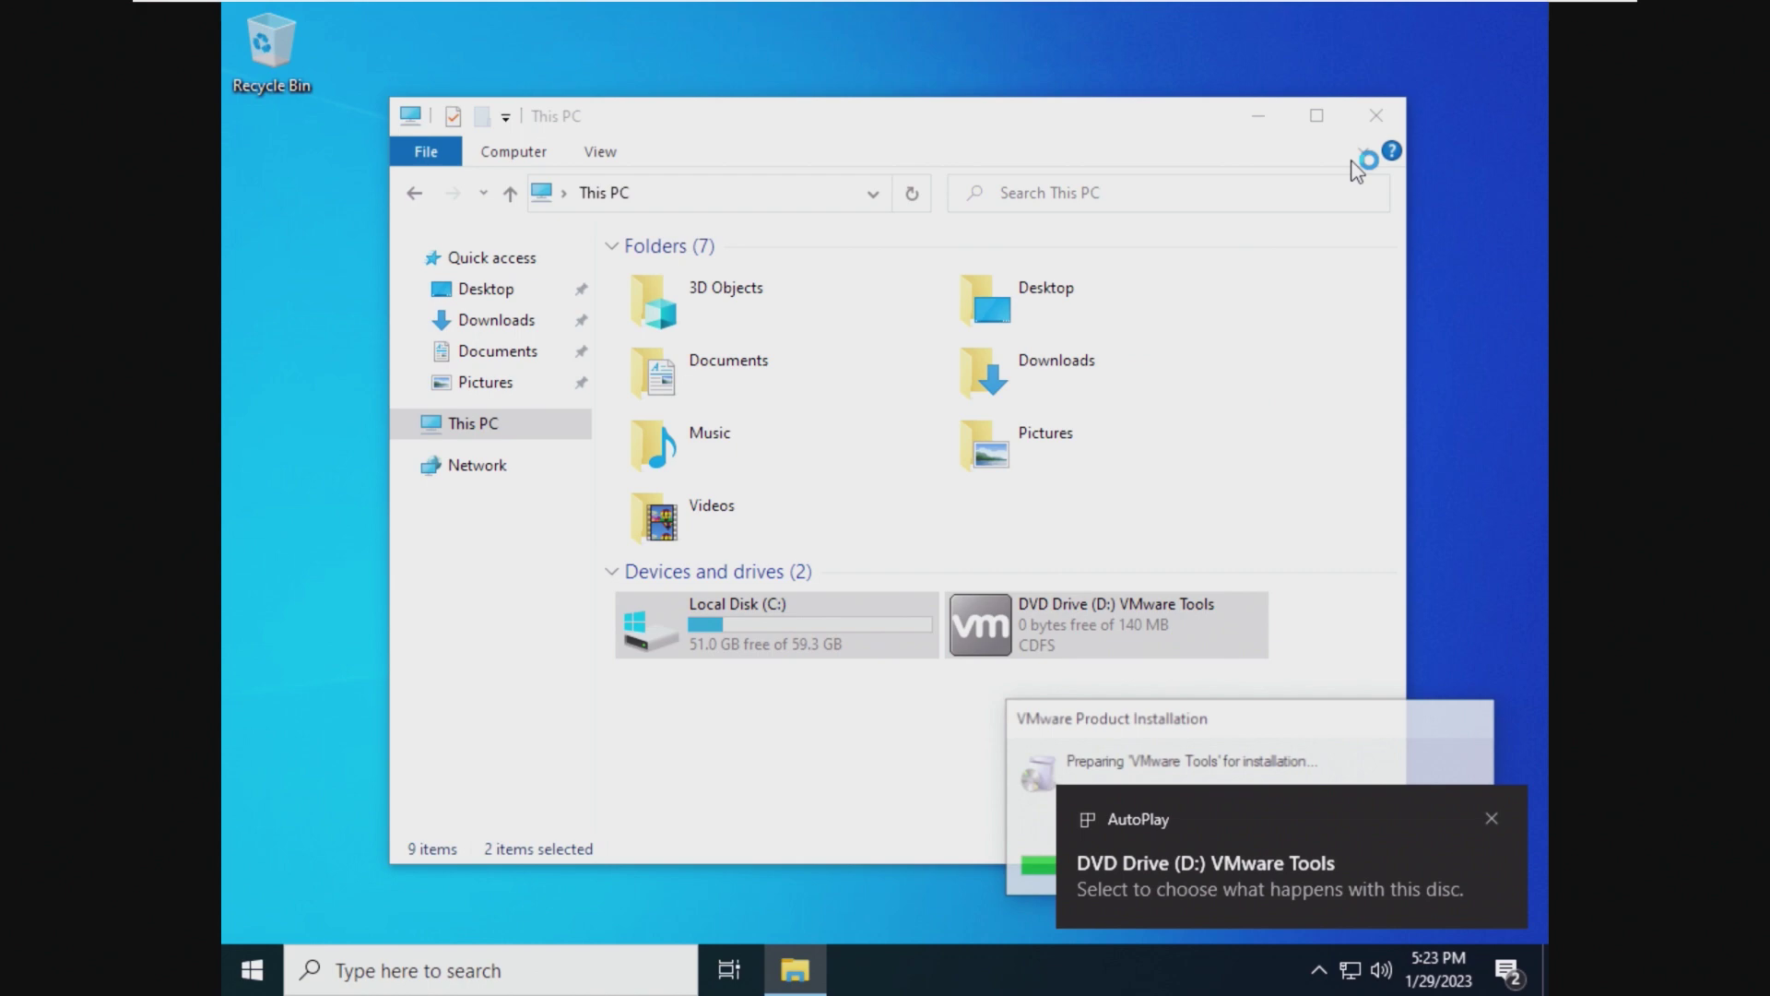
click(1376, 116)
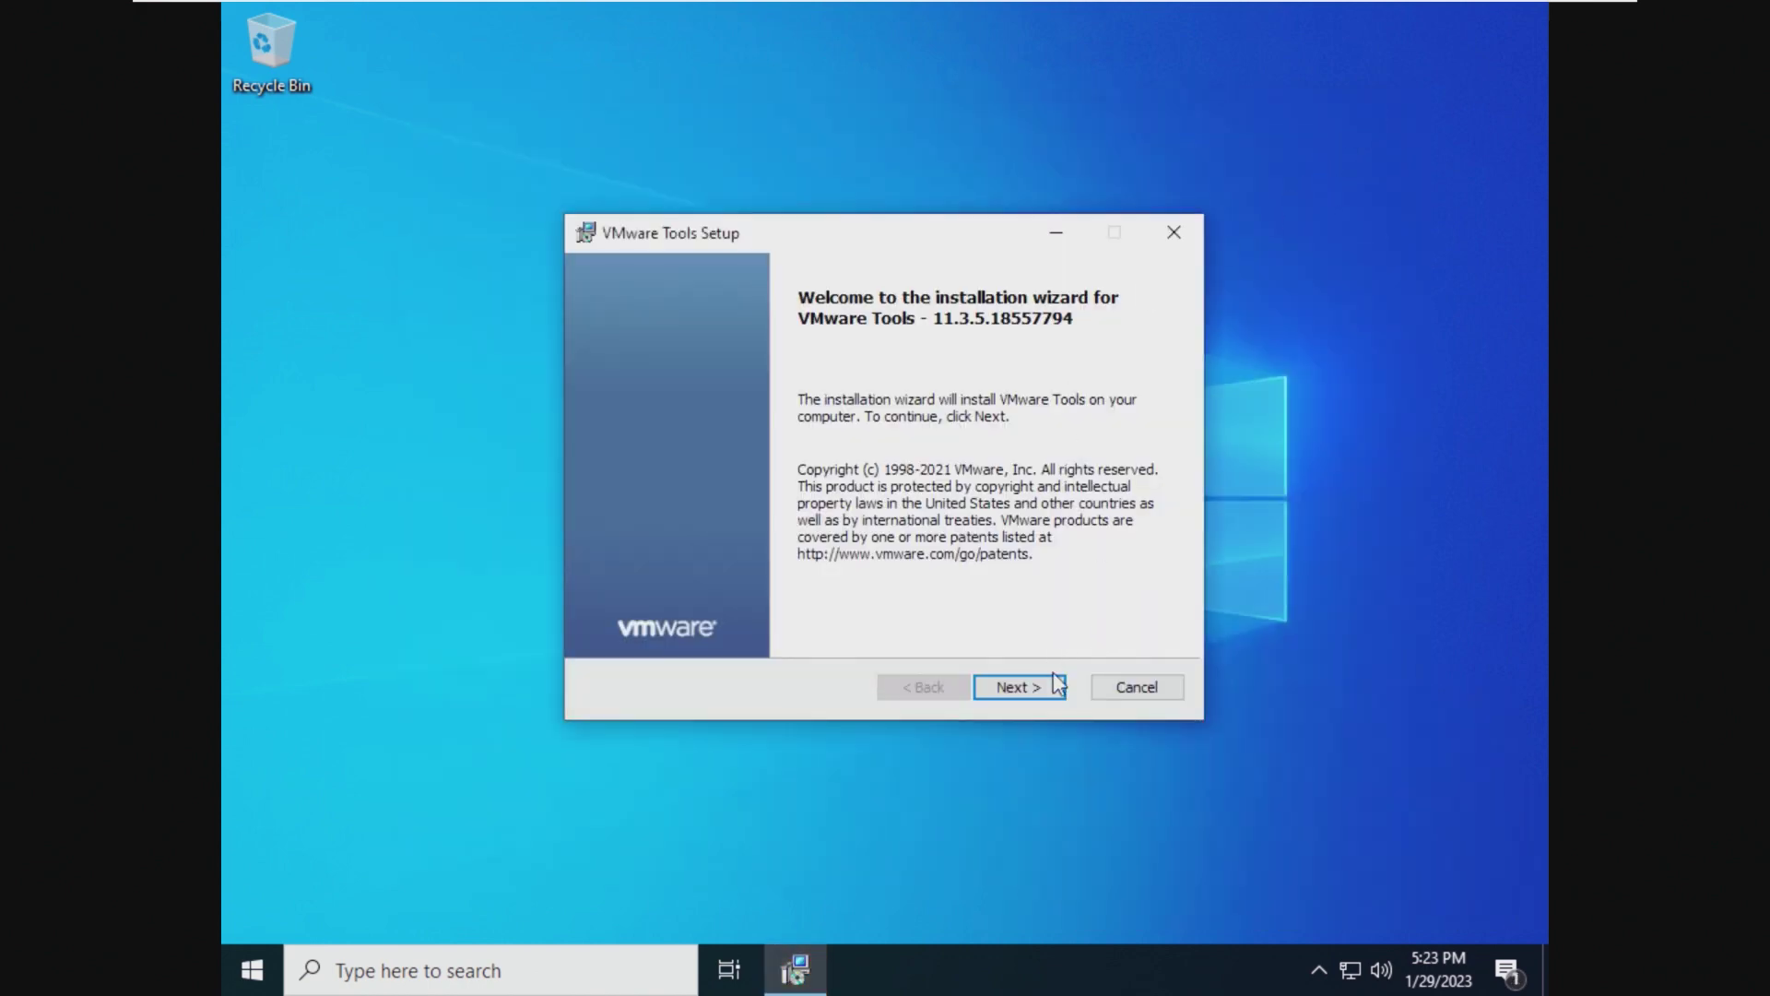
Run the VMware Tools 11.3.5 wizard with the default setup type and start the installation
click(1057, 686)
click(1049, 684)
click(1049, 684)
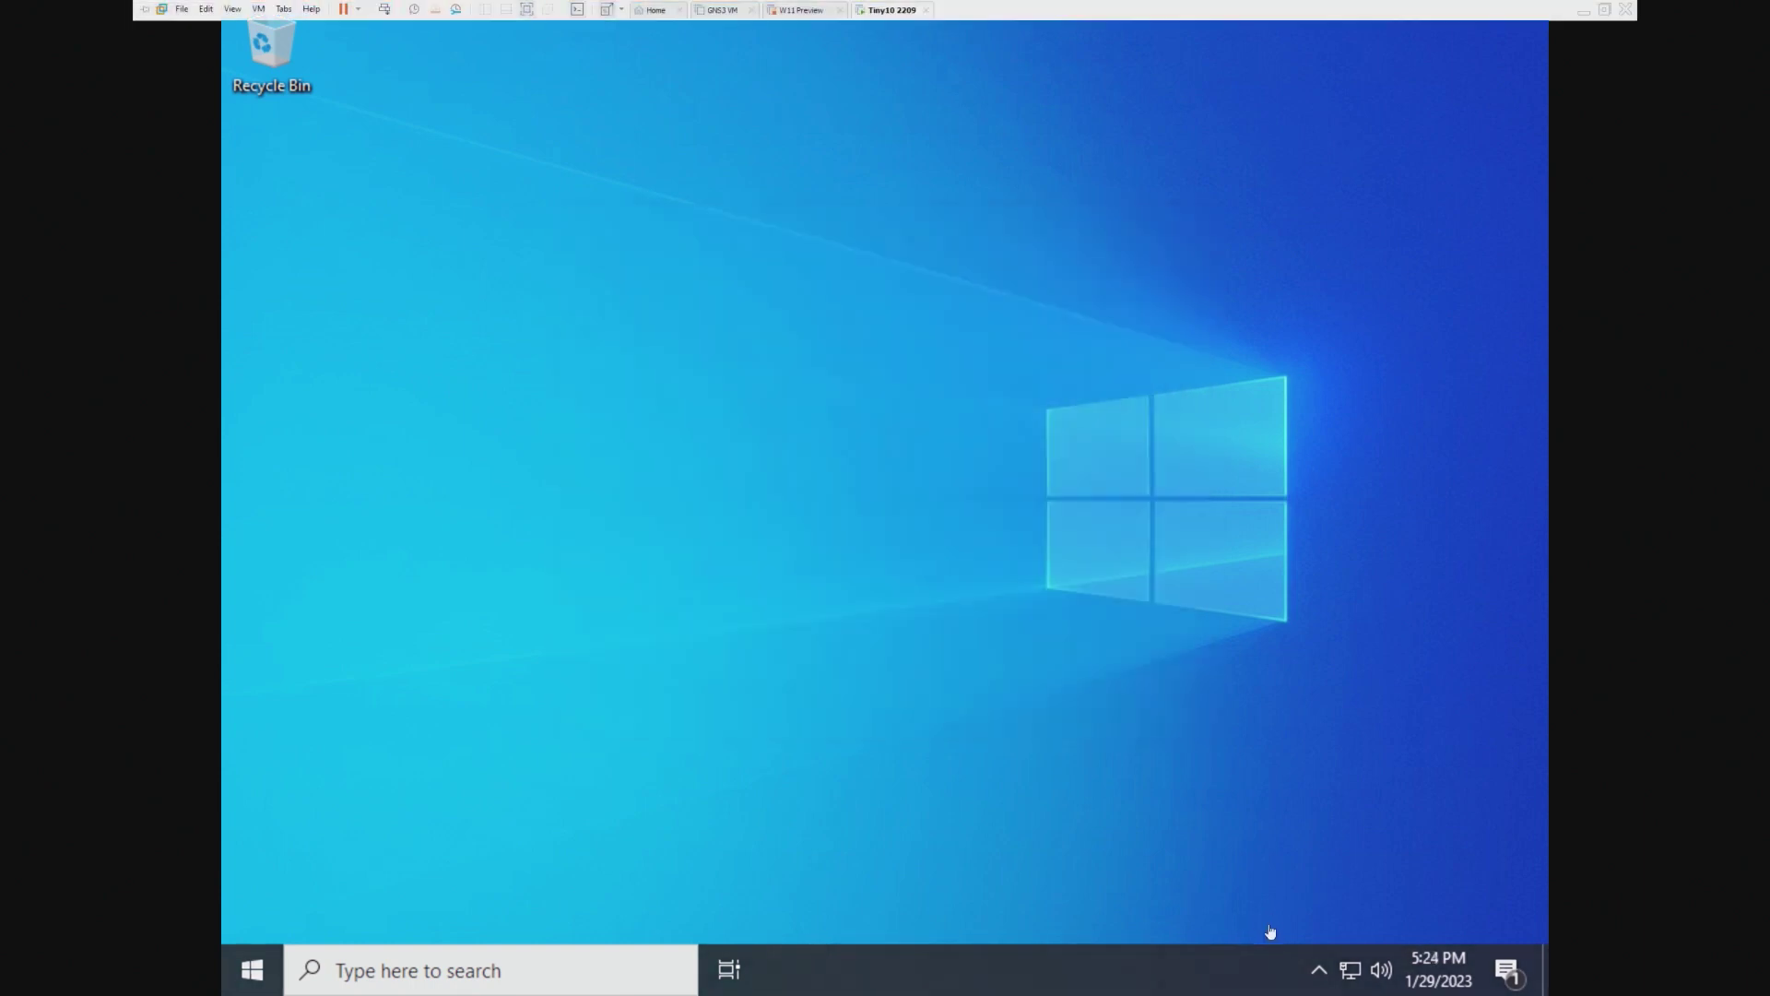
Review the enlarged guest resolution on the System > Display settings page, then close Settings
click(1319, 969)
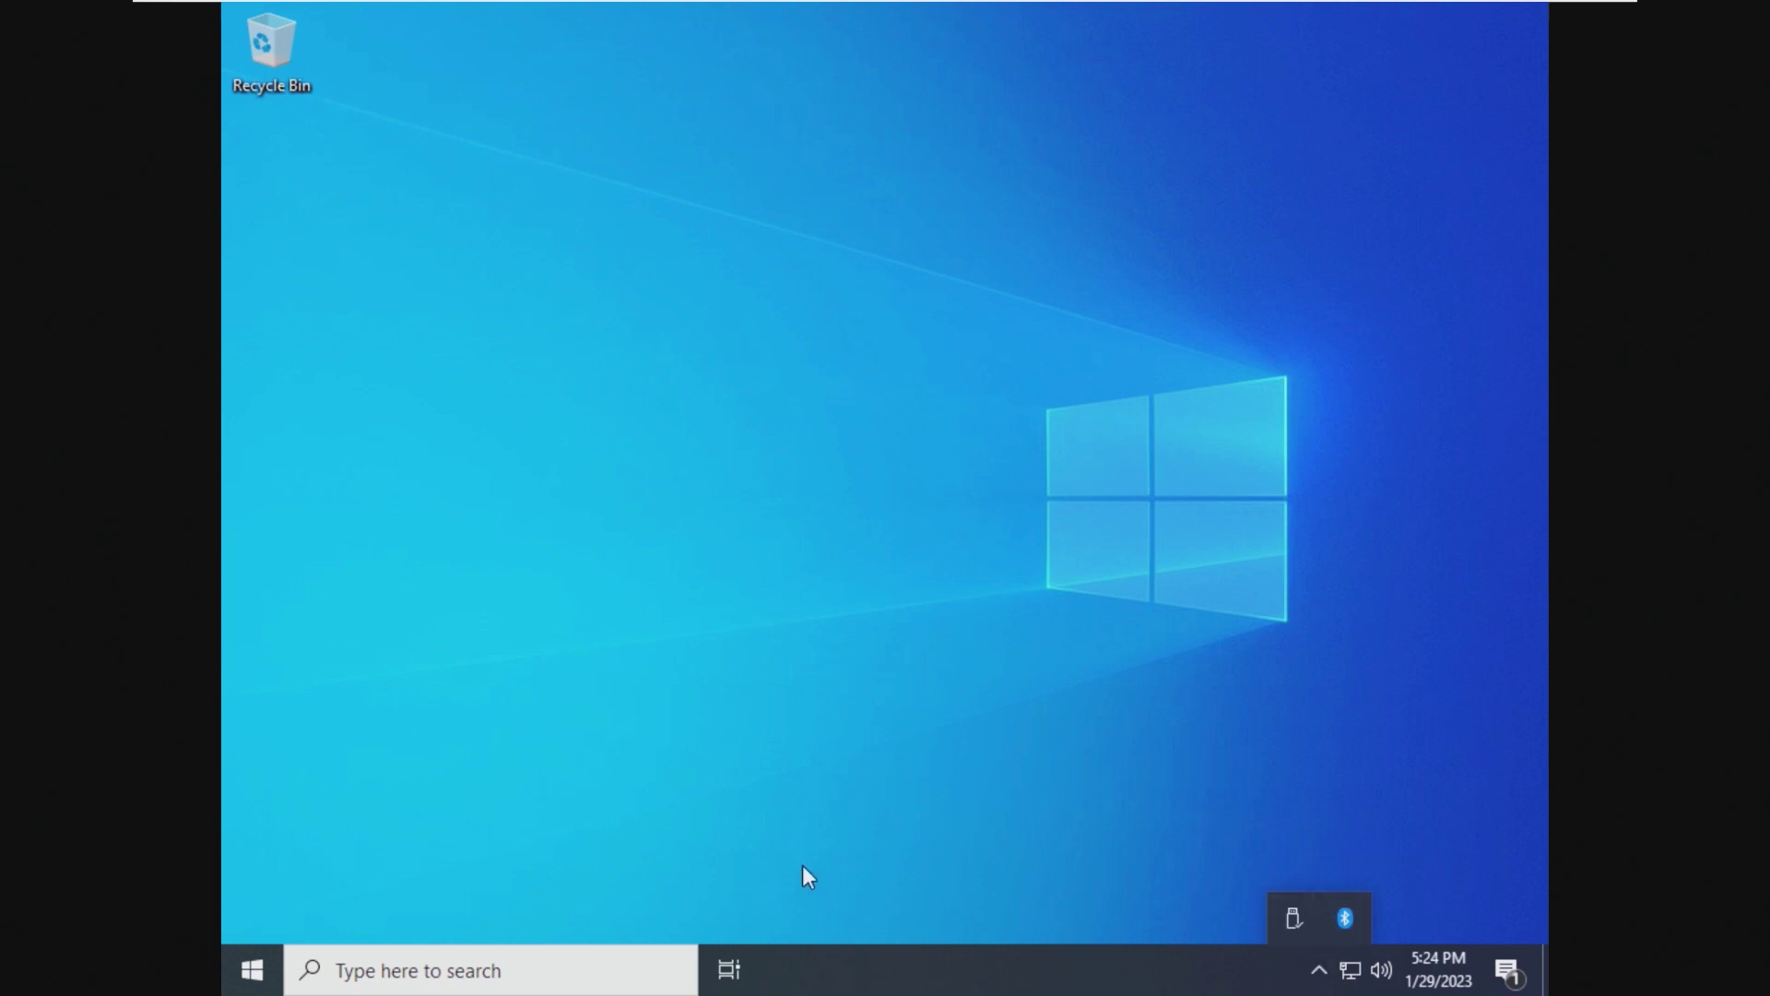
click(251, 968)
click(254, 857)
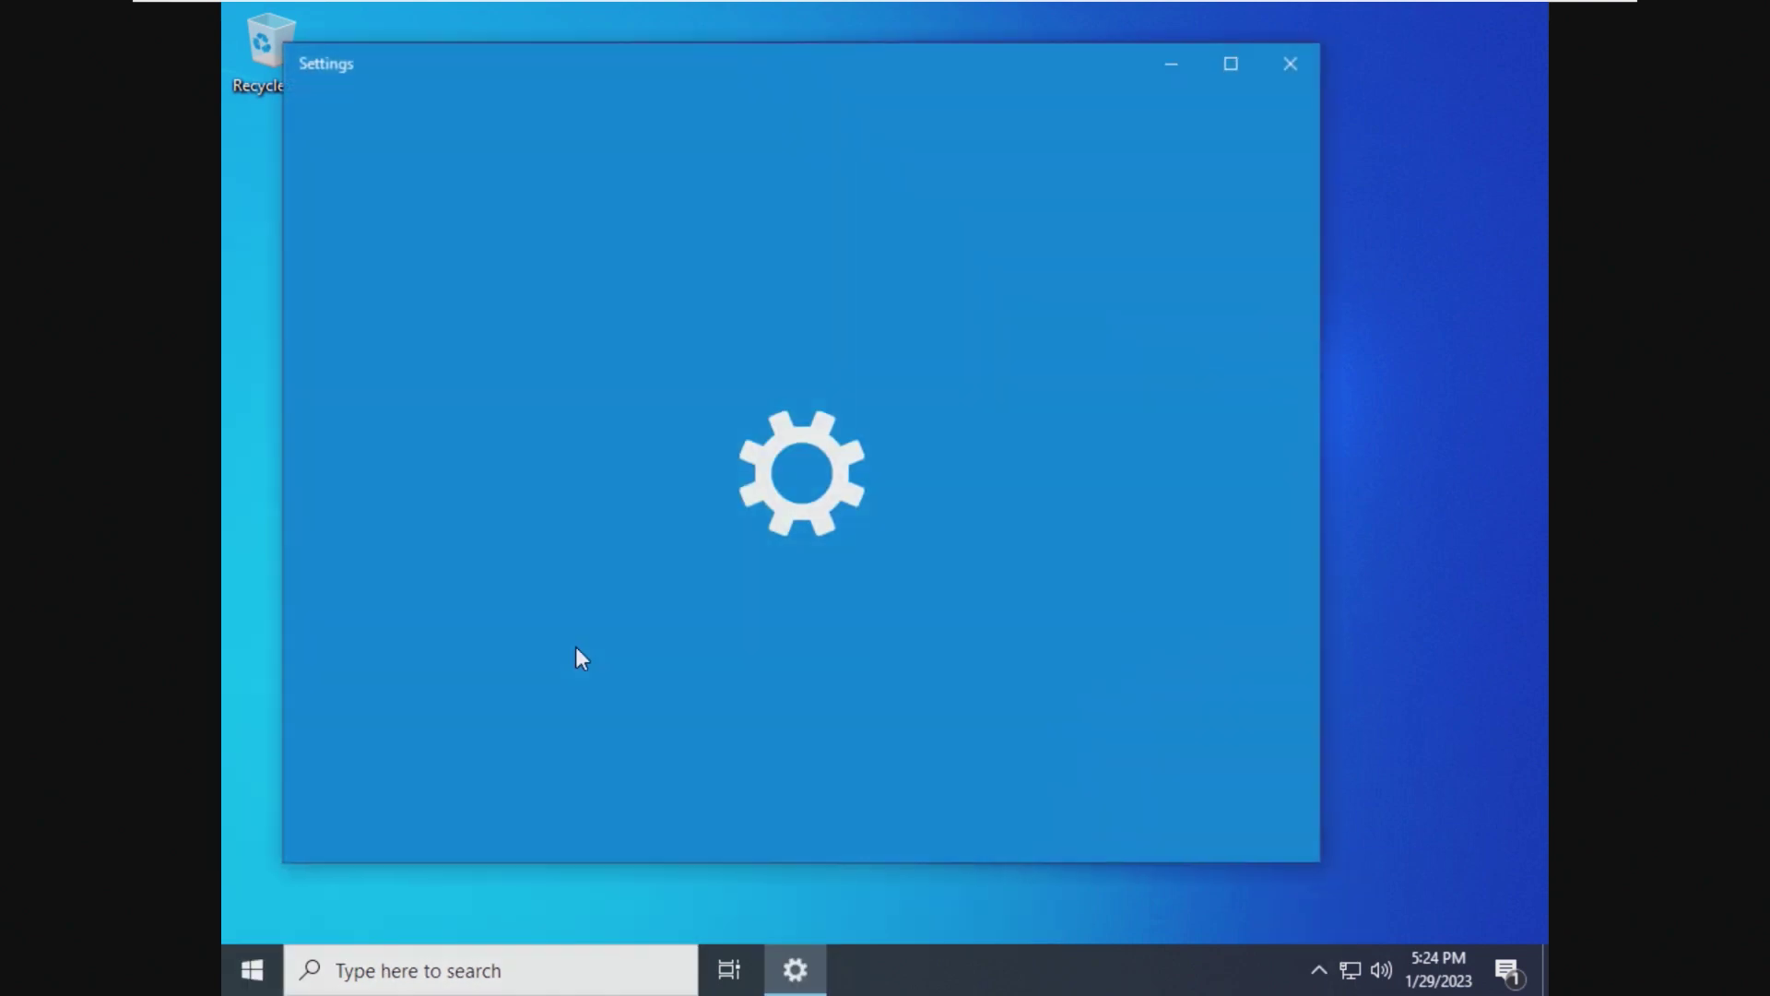
click(672, 407)
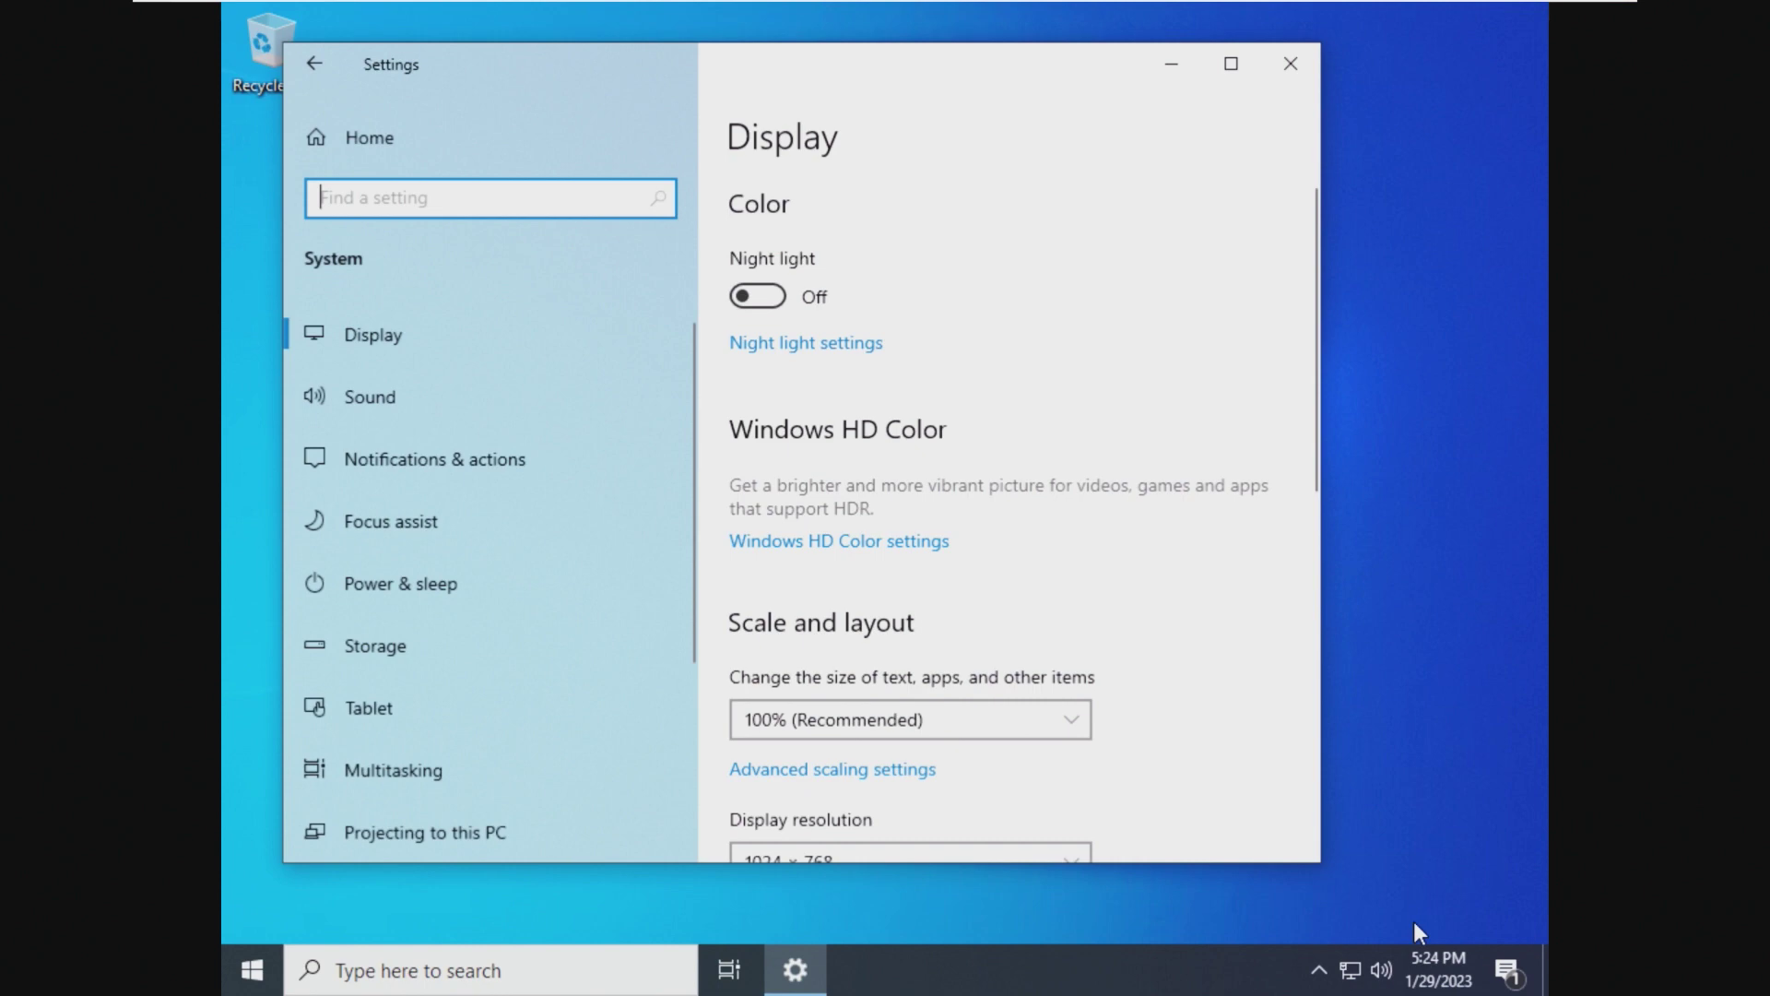
click(607, 9)
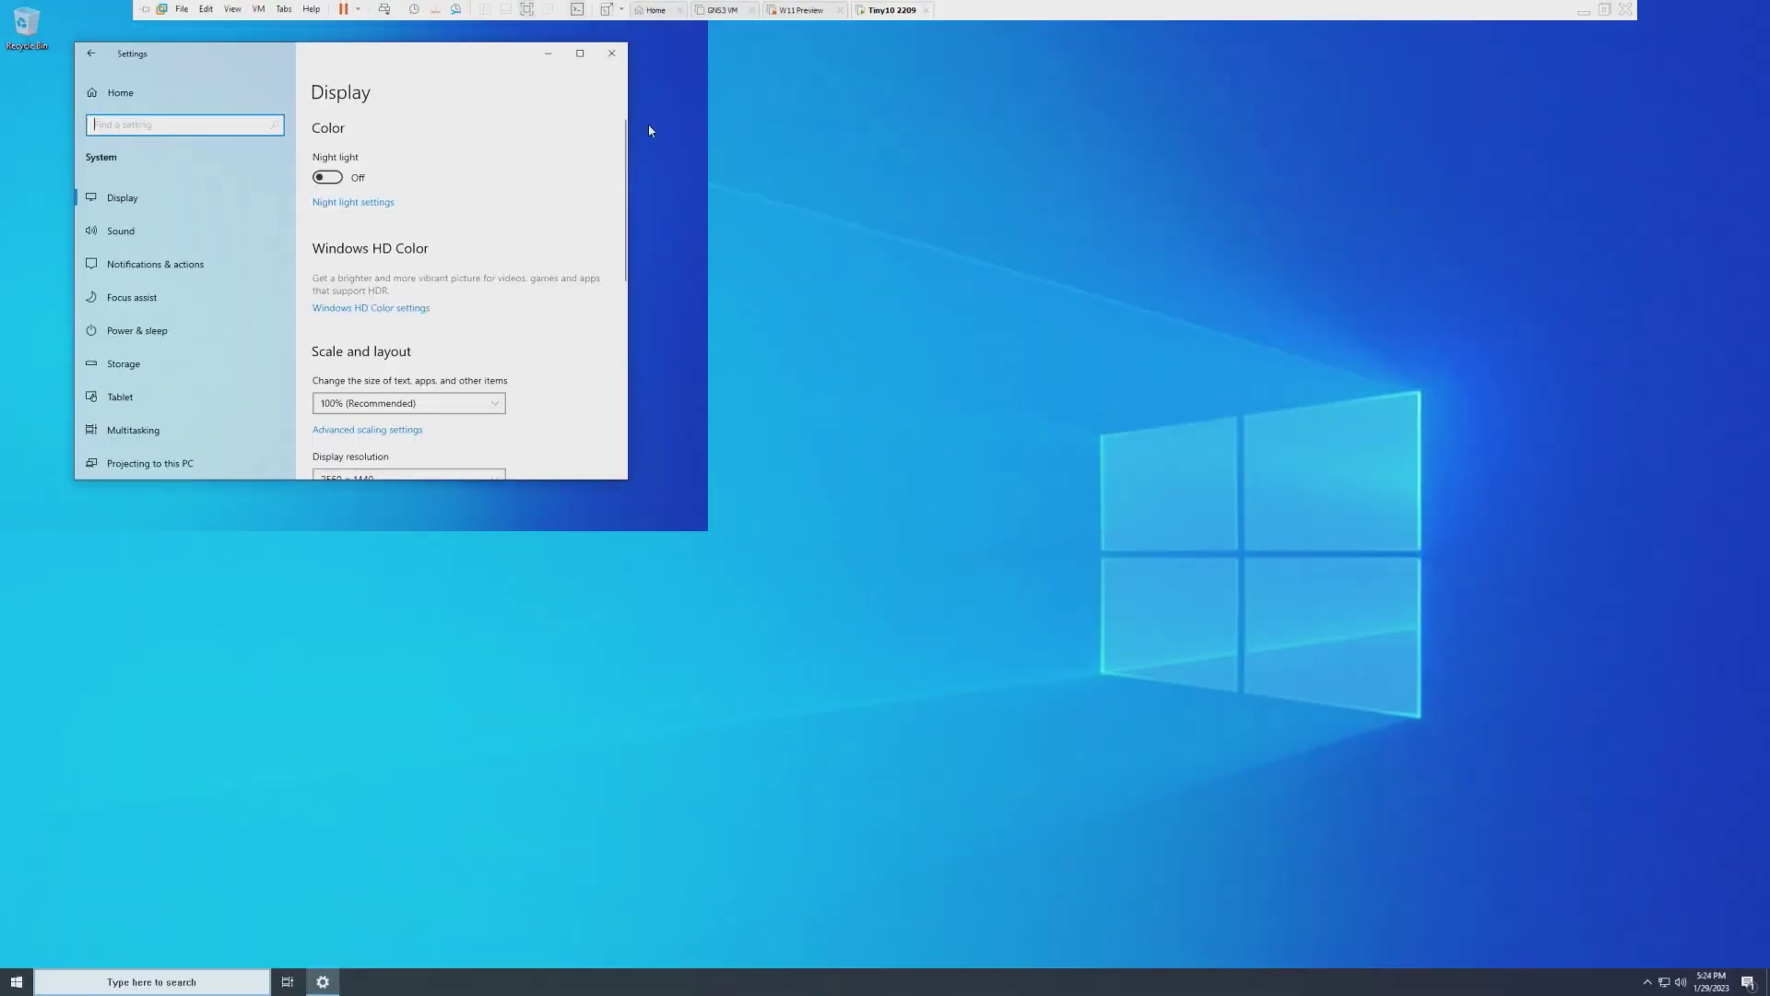
click(611, 52)
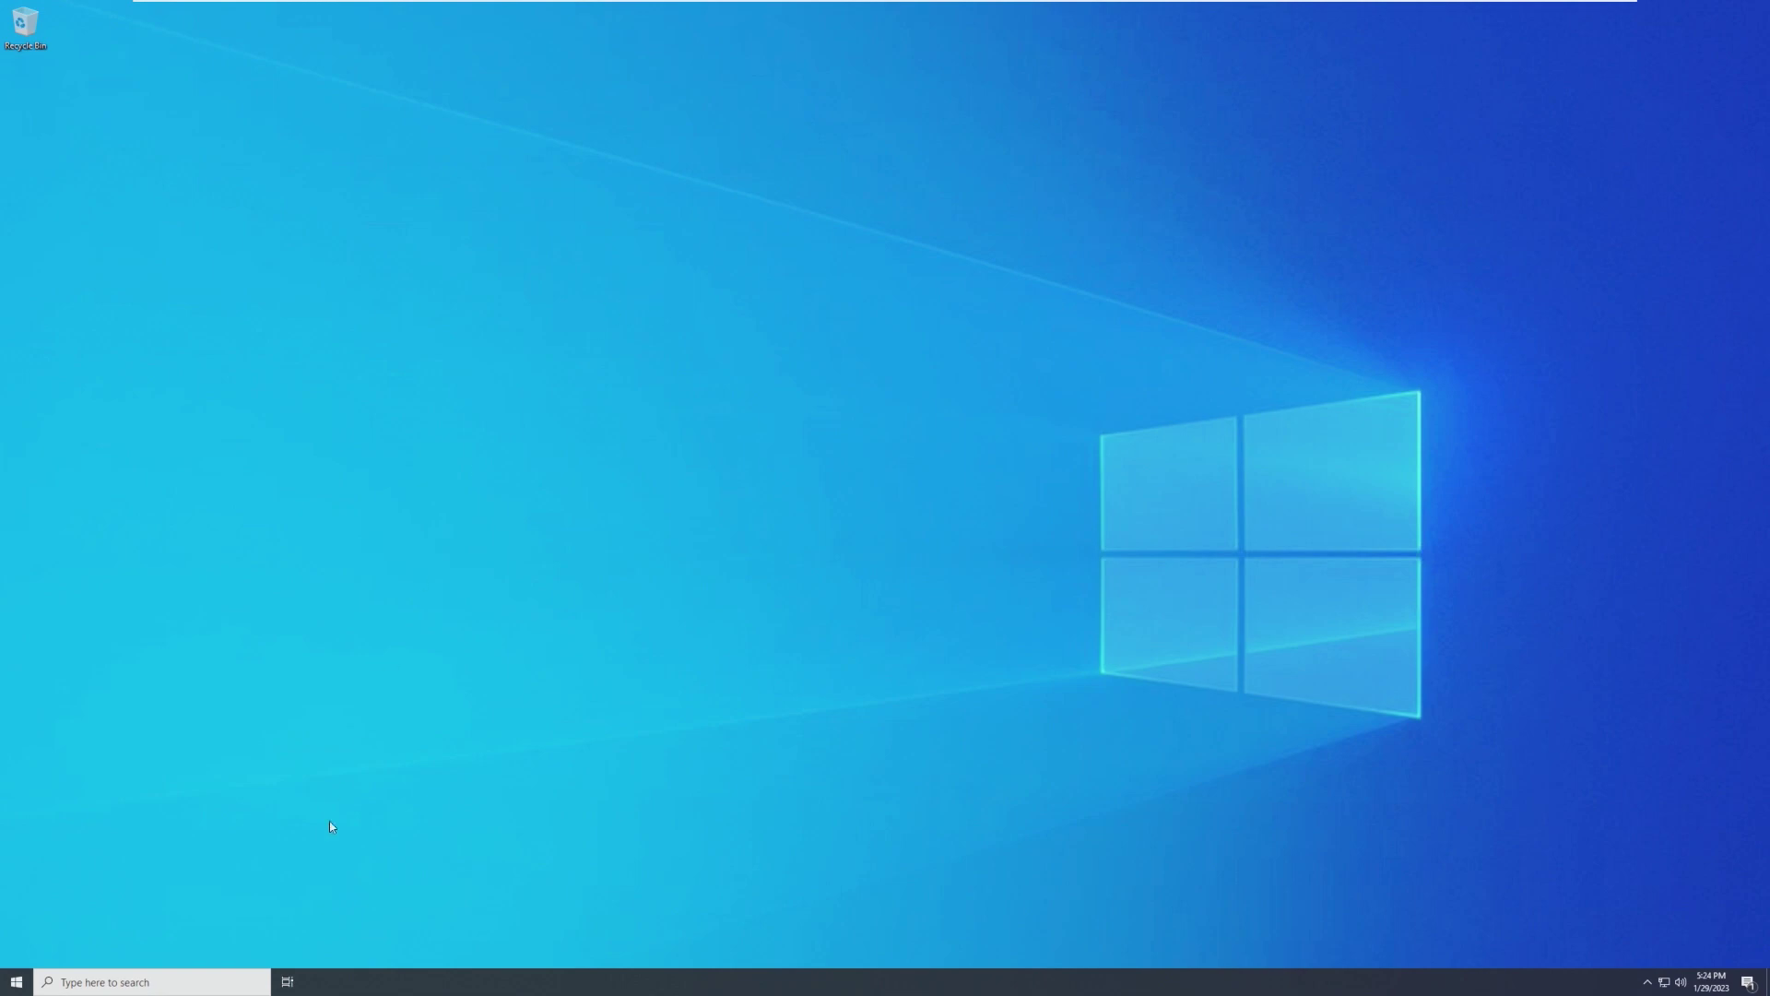
click(110, 983)
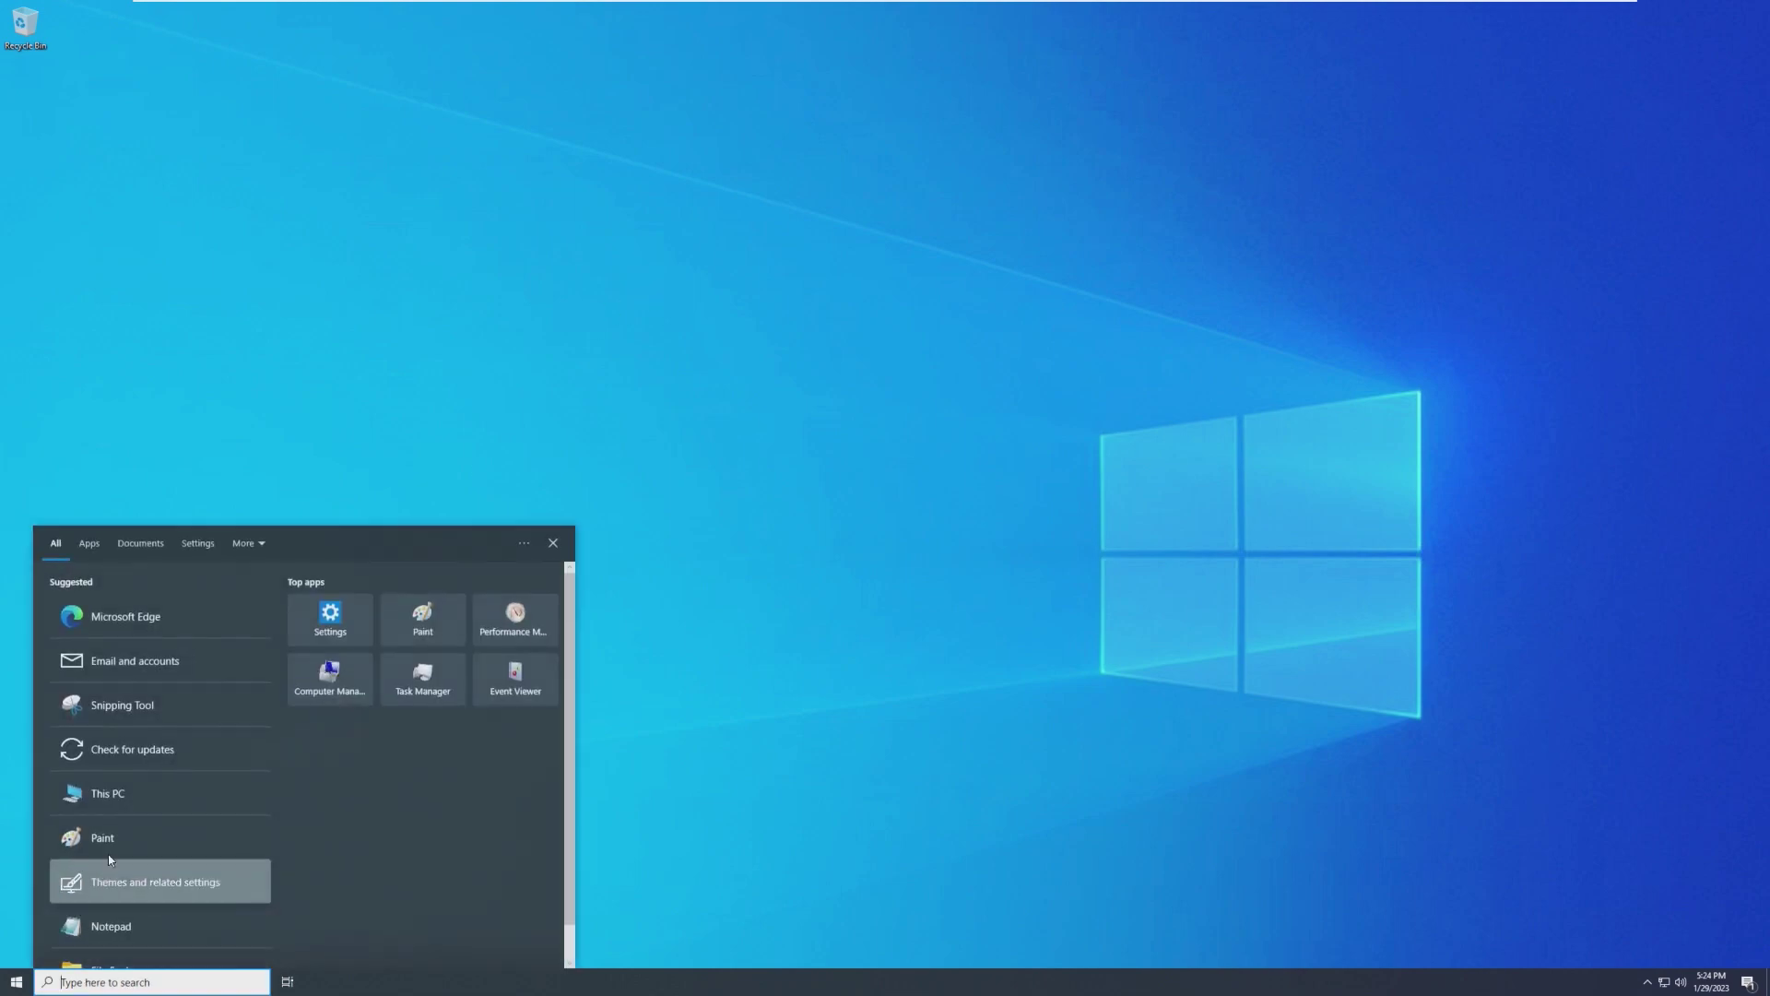
text(w)
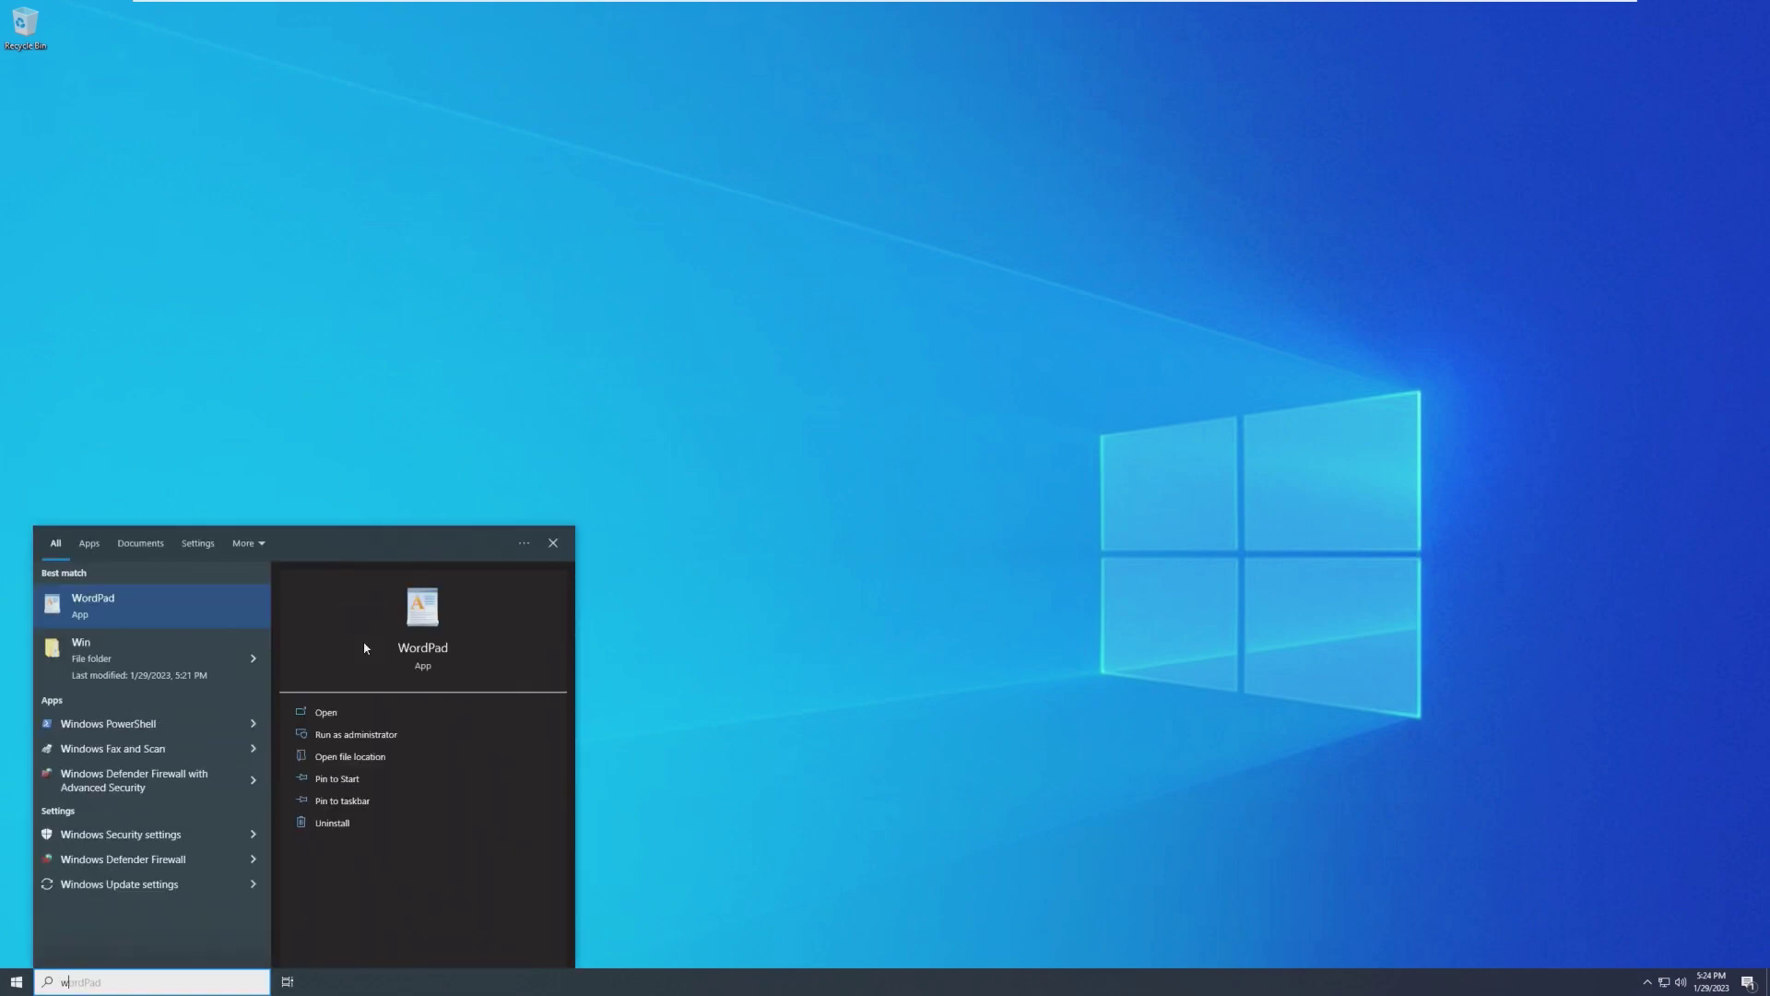
key(BackSpace)
text(win)
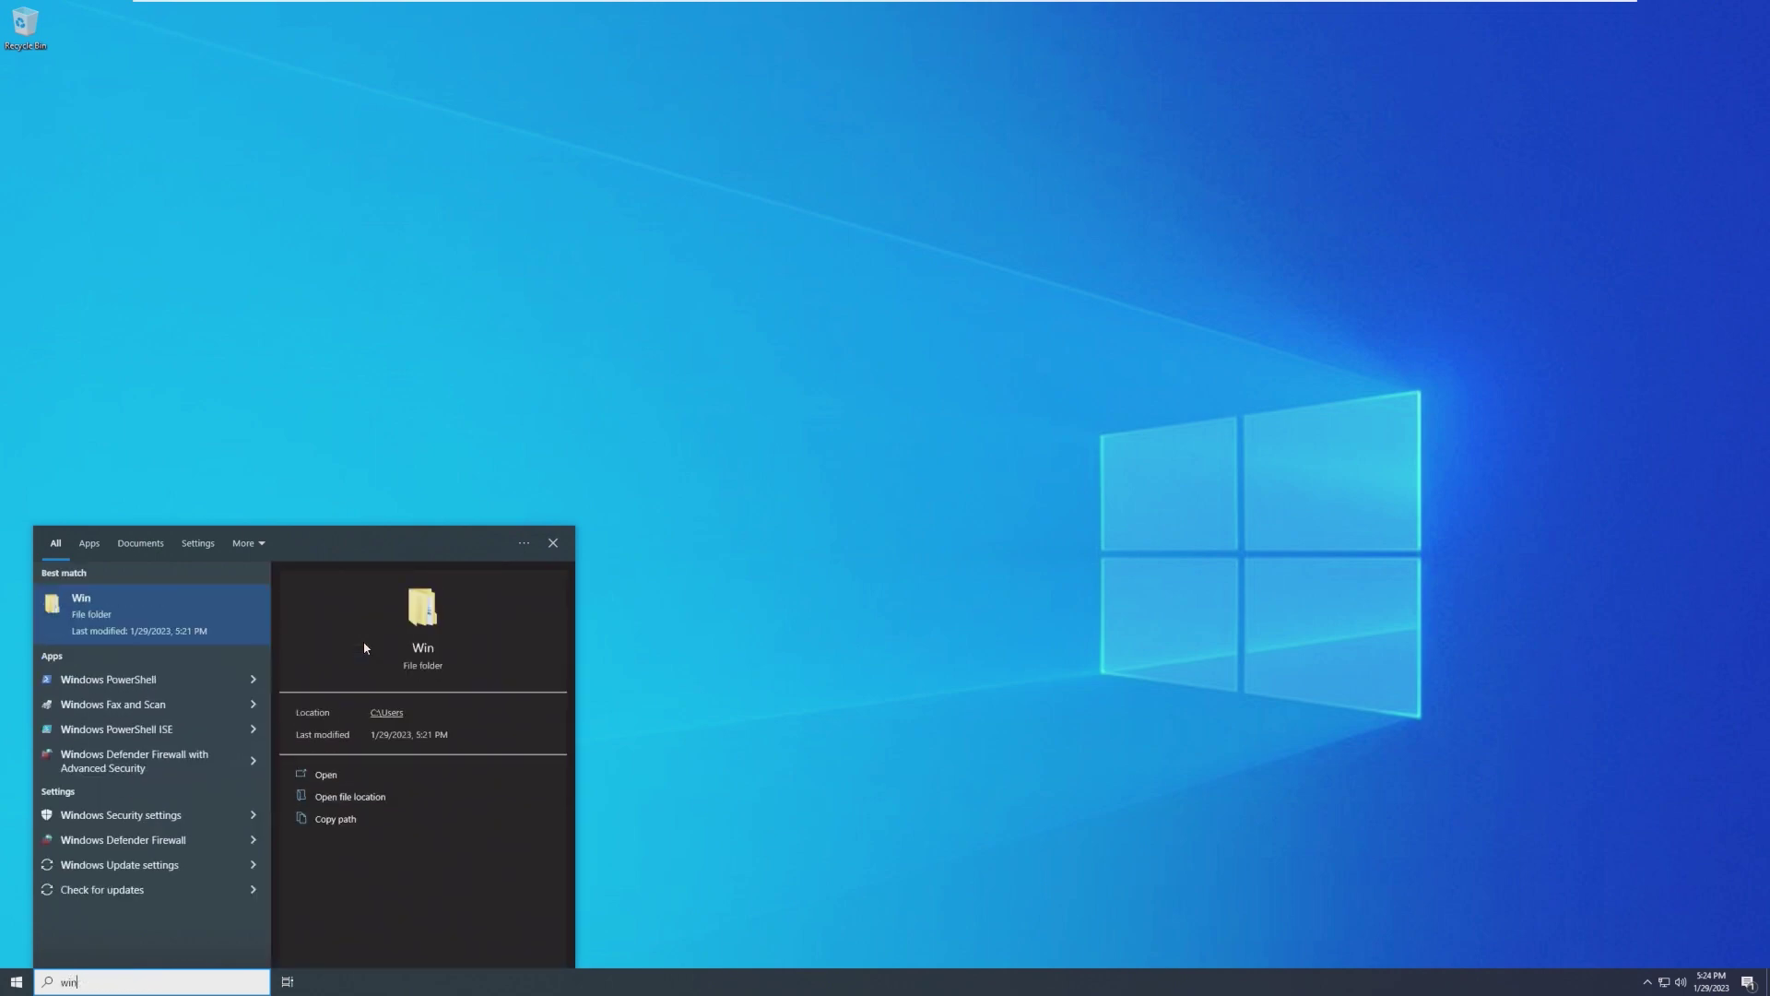
text(ver)
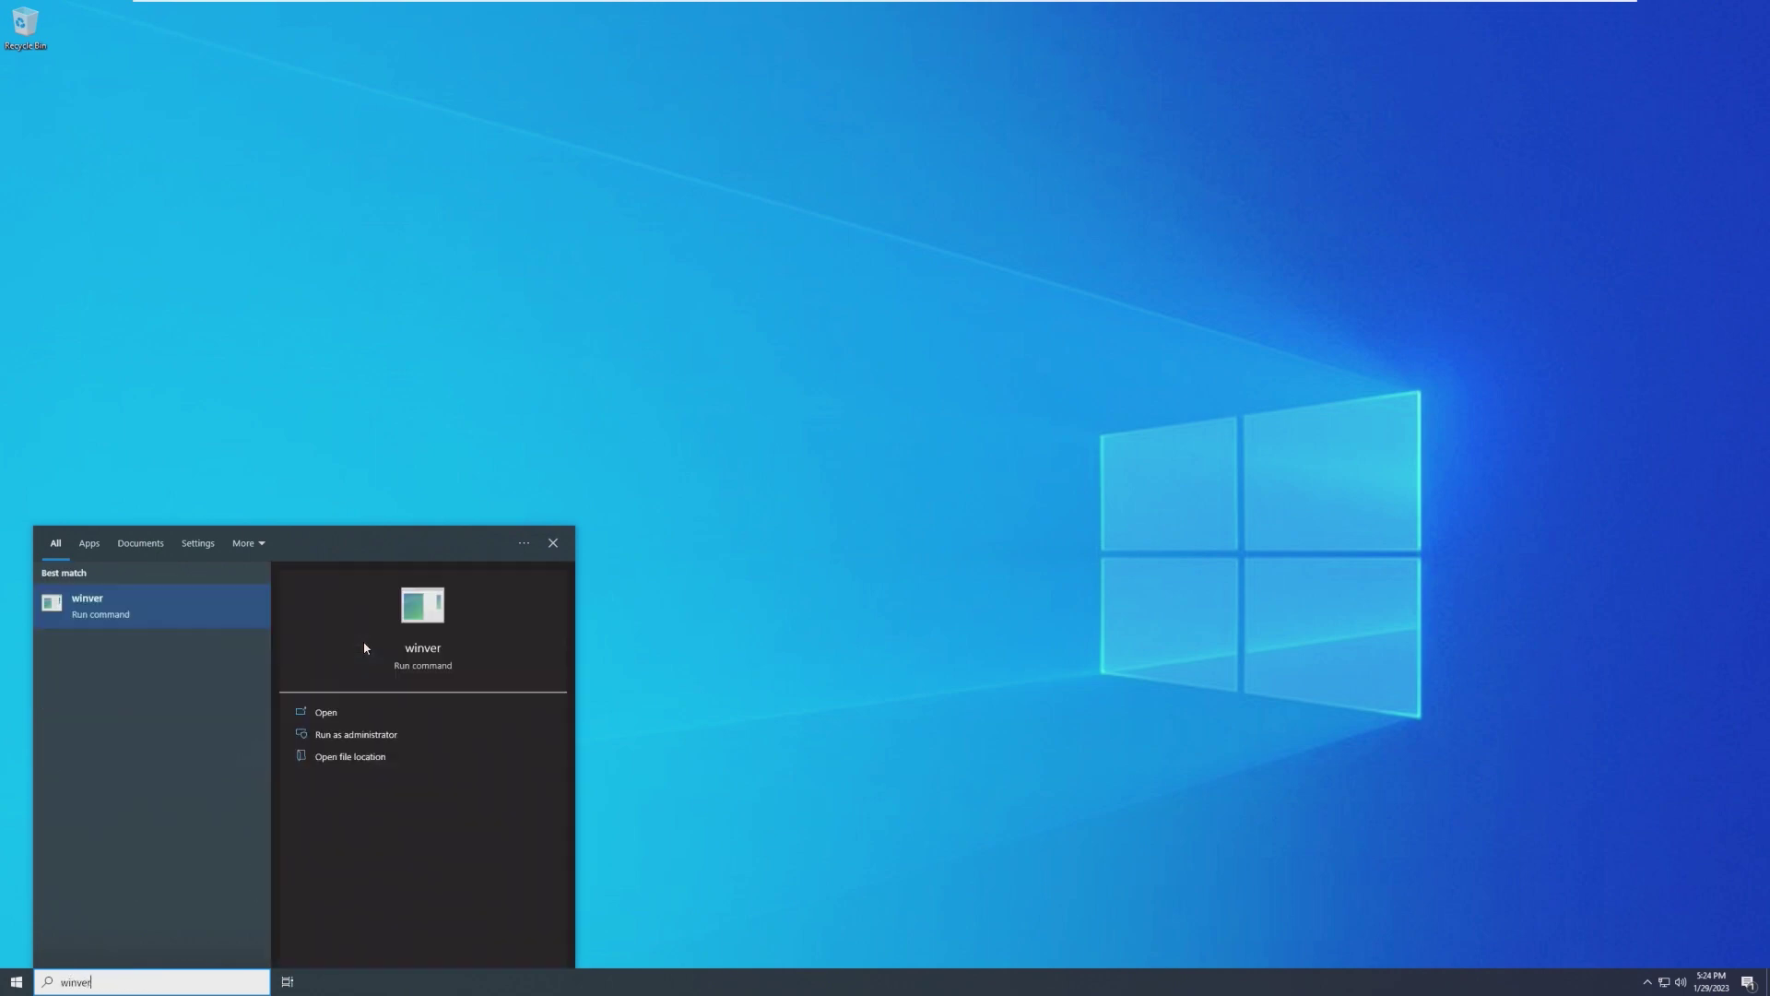
key(Return)
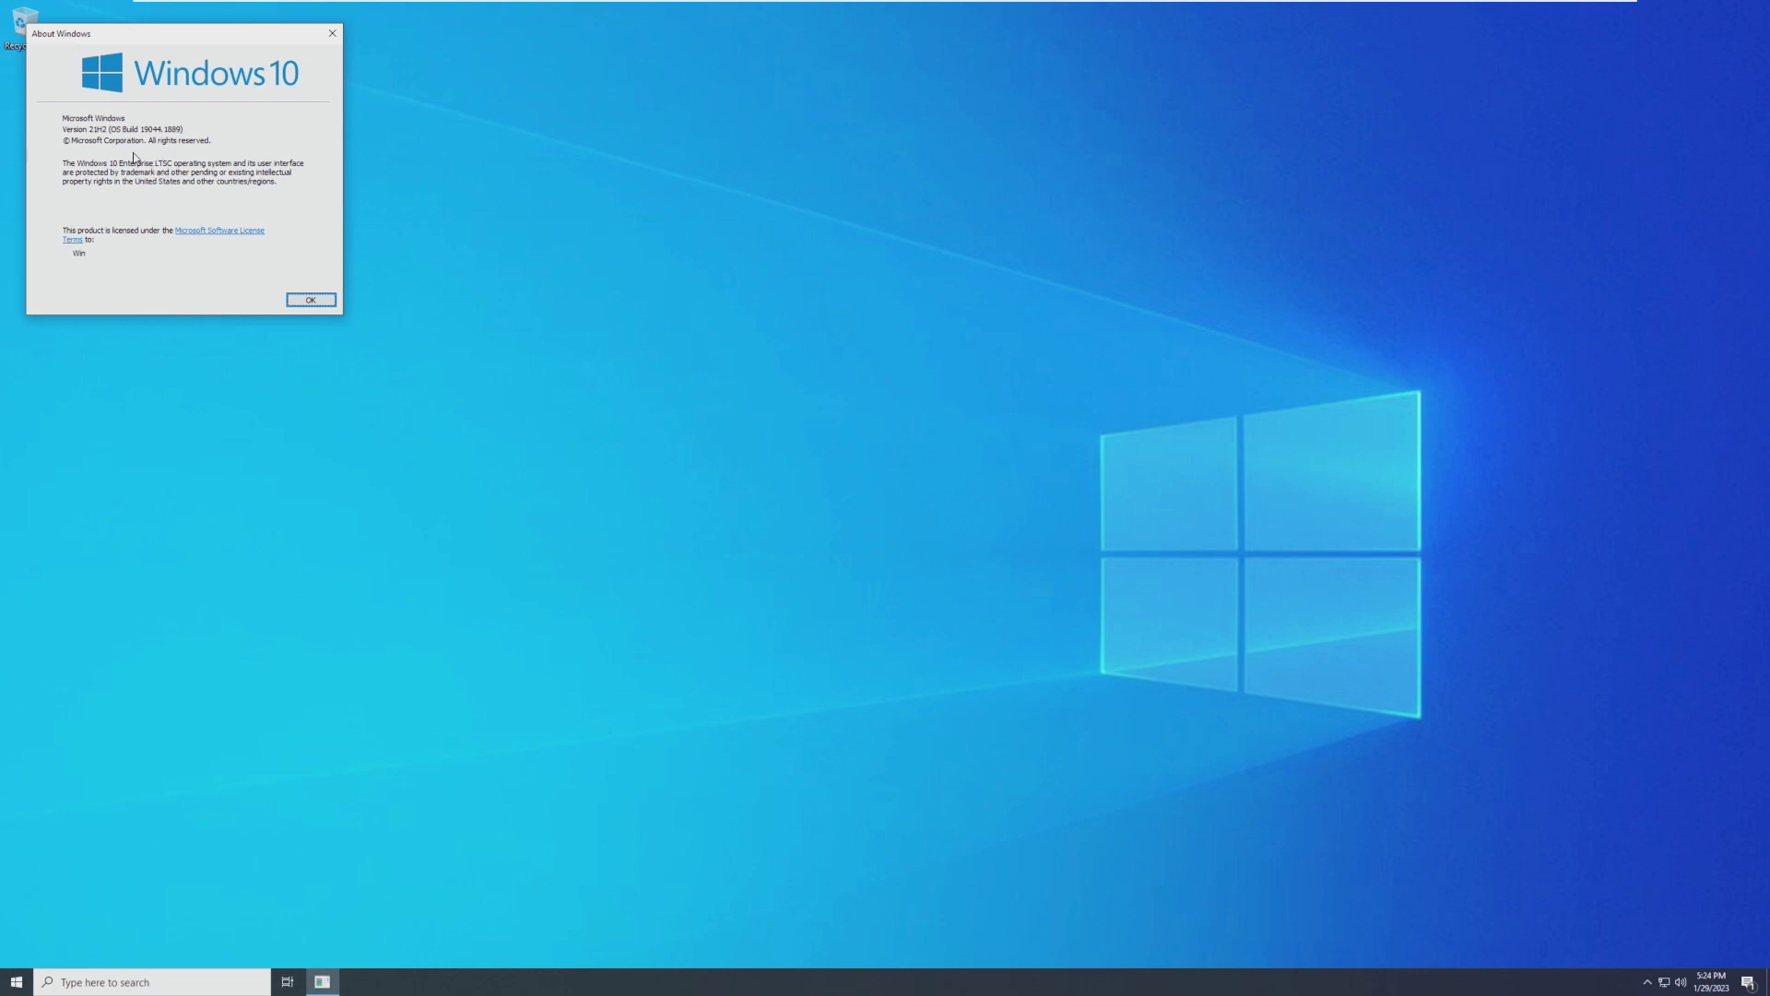
click(315, 302)
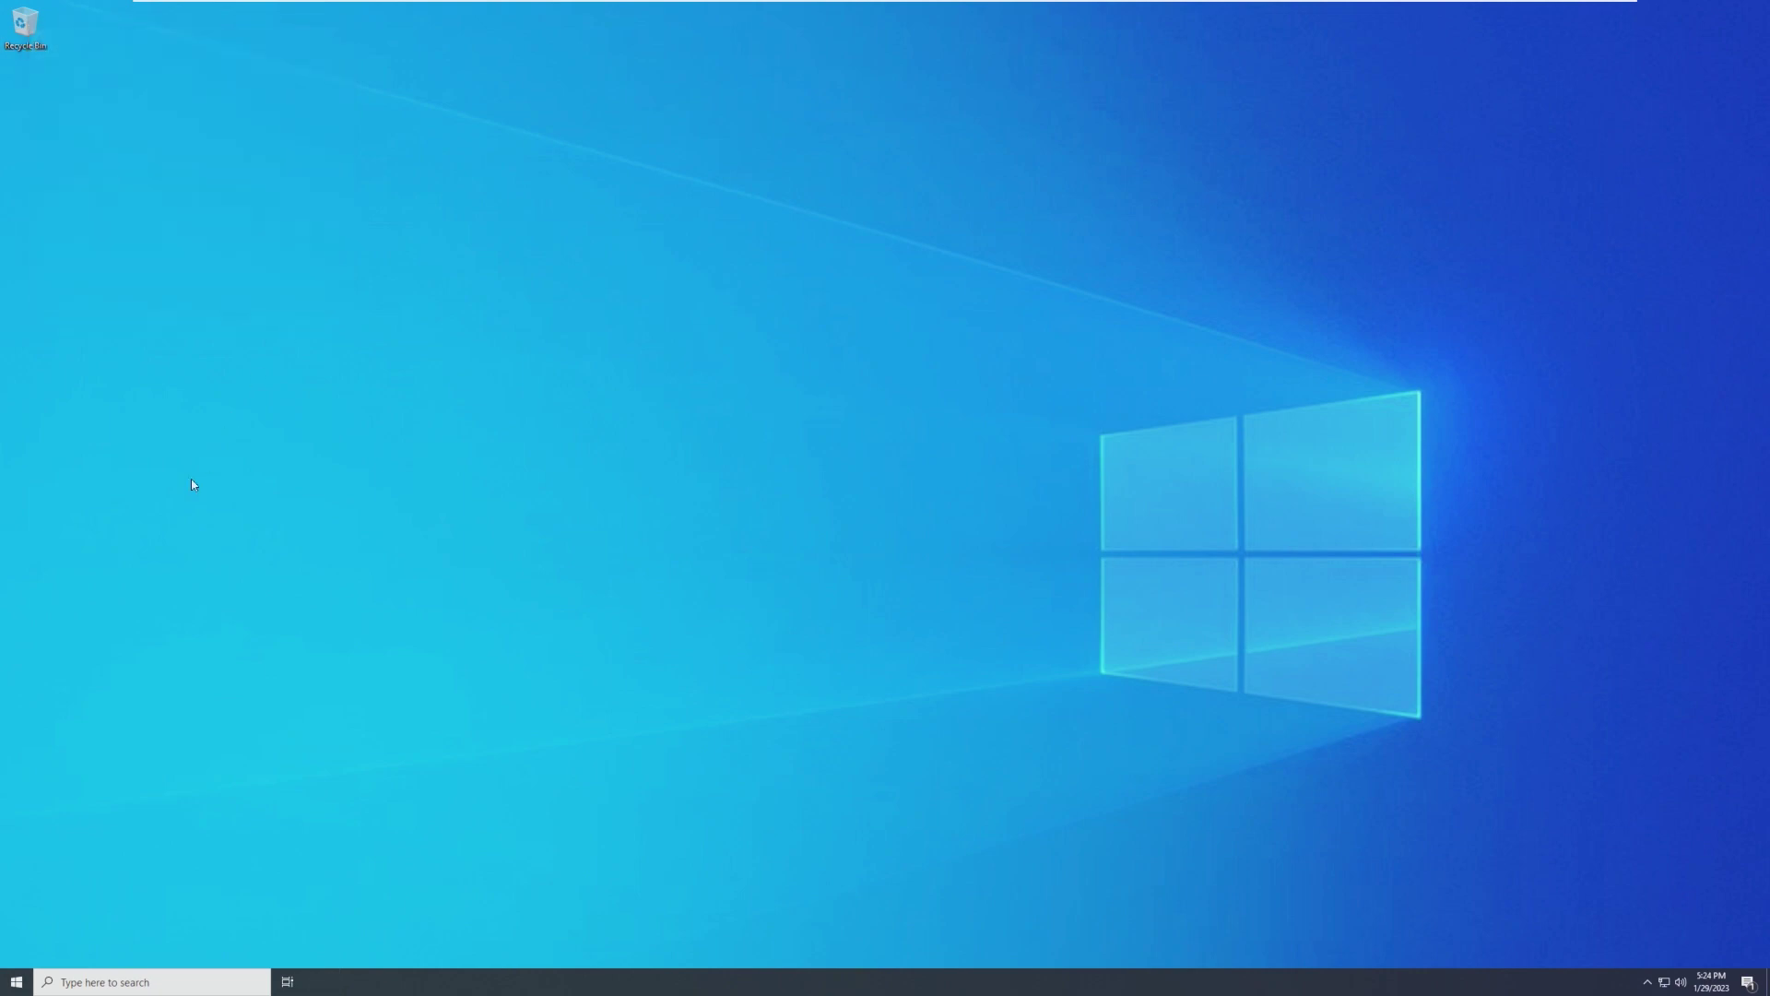
Open and dismiss the desktop context menu and Action Center, then box-select across the desktop
right_click(186, 517)
click(716, 436)
click(1748, 982)
click(1382, 343)
drag(35, 68, 204, 327)
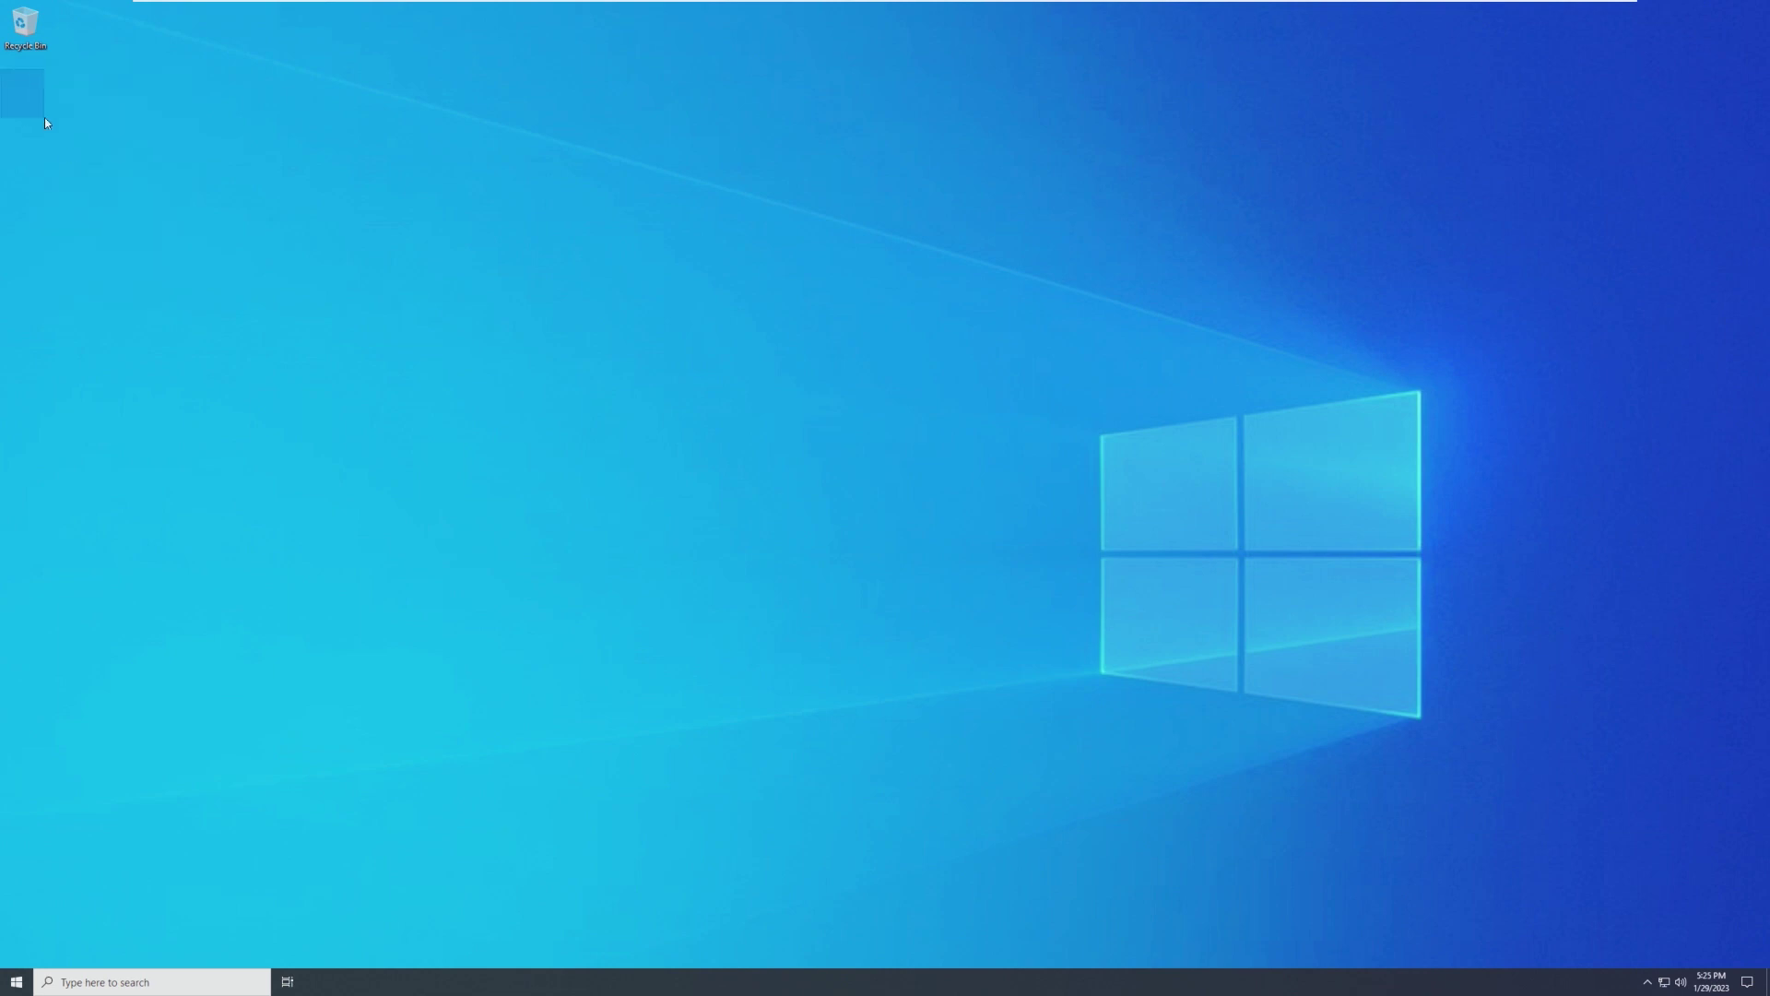
drag(44, 118, 51, 264)
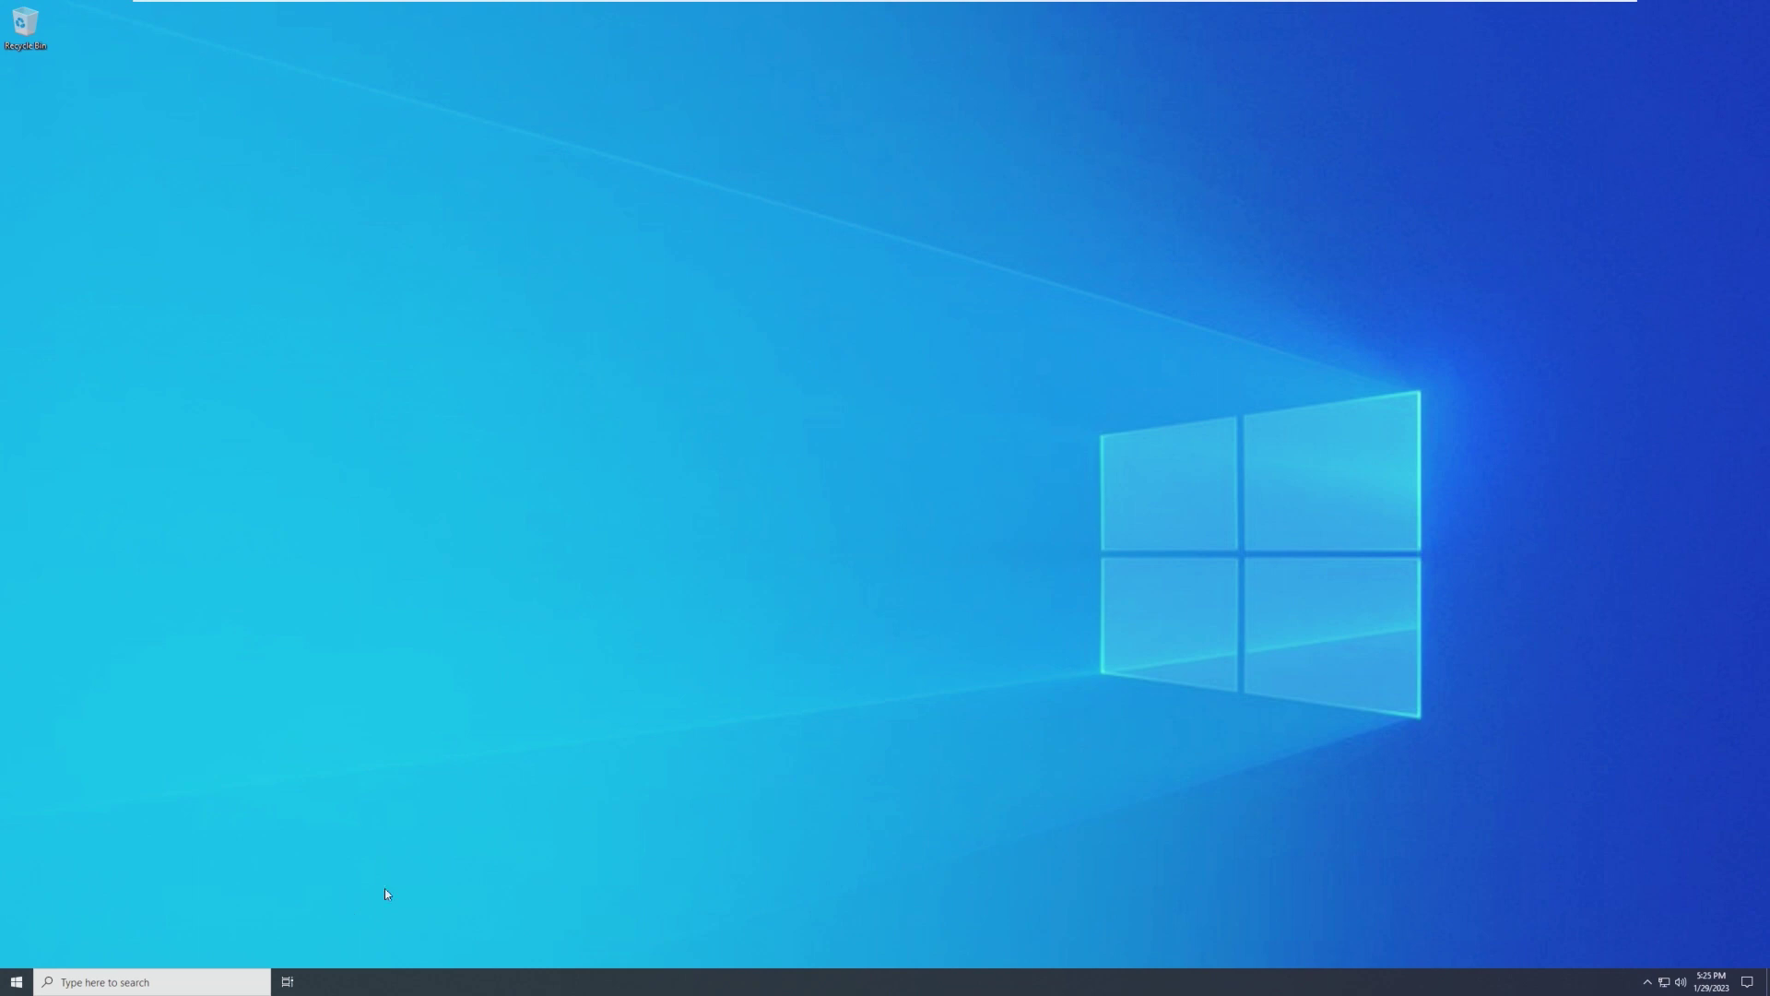
Launch Task Manager from the taskbar menu, close it, then reopen and dismiss the taskbar menu
right_click(363, 985)
click(433, 940)
drag(388, 982, 126, 774)
right_click(721, 980)
click(749, 917)
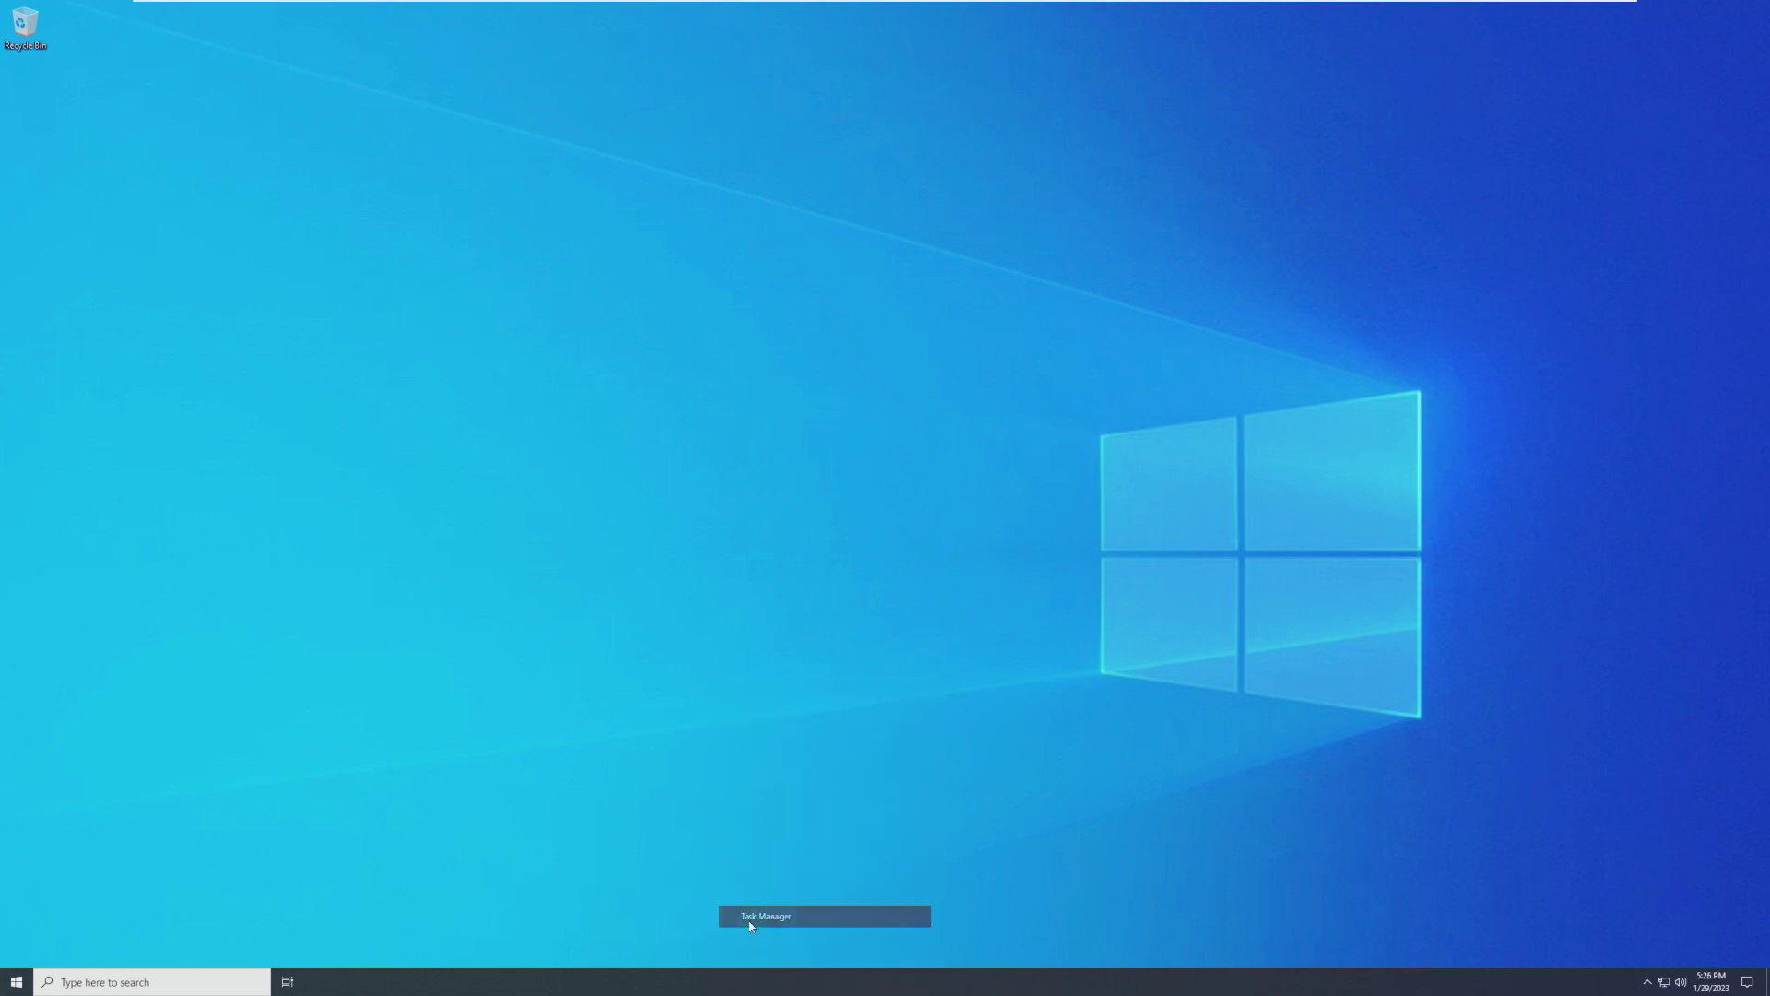
click(295, 64)
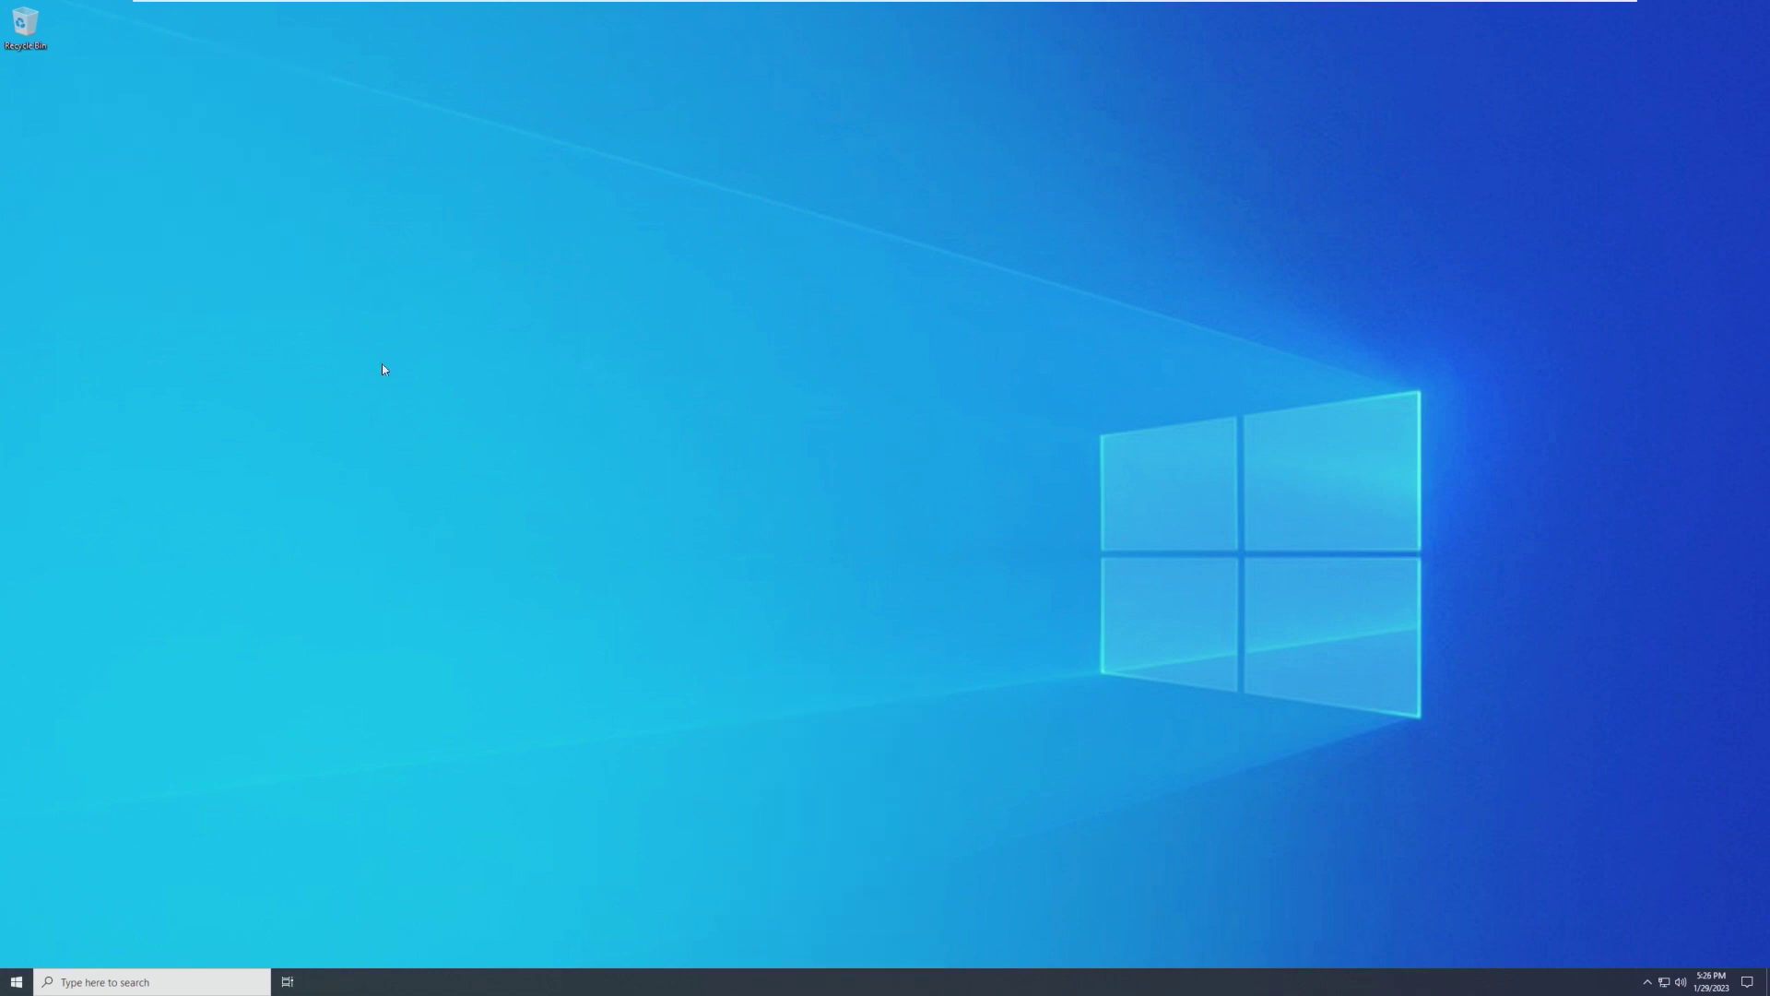
right_click(600, 992)
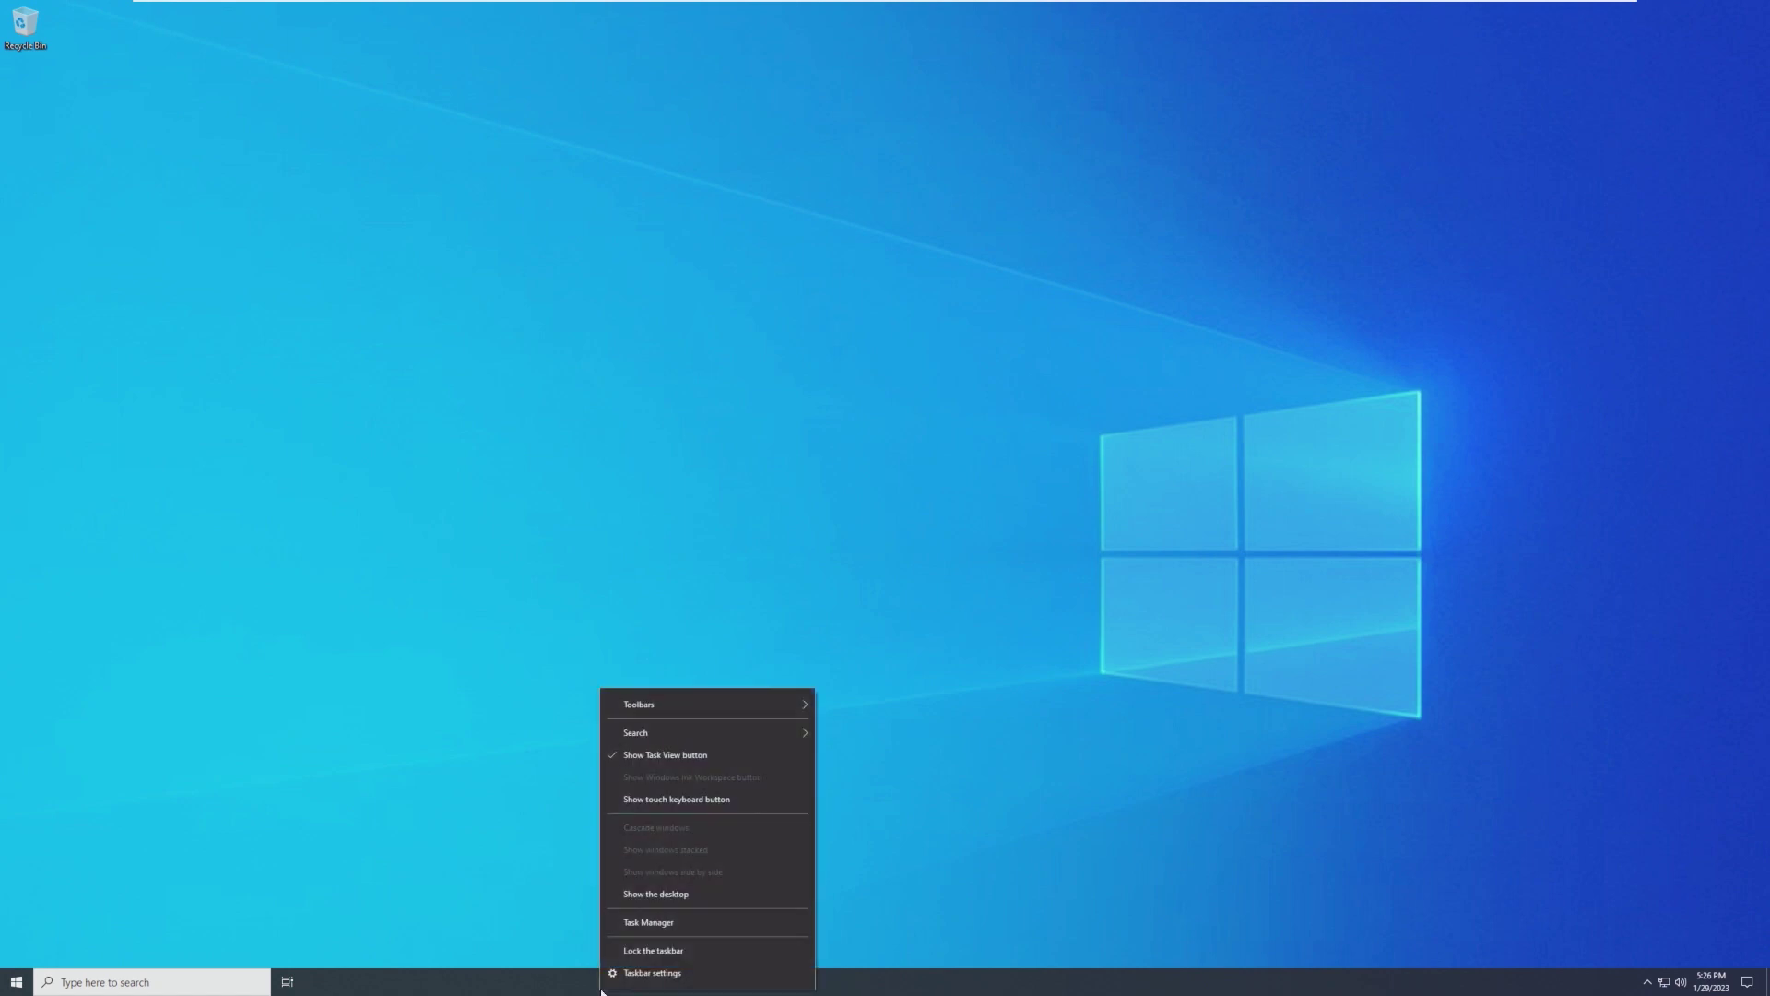
click(630, 948)
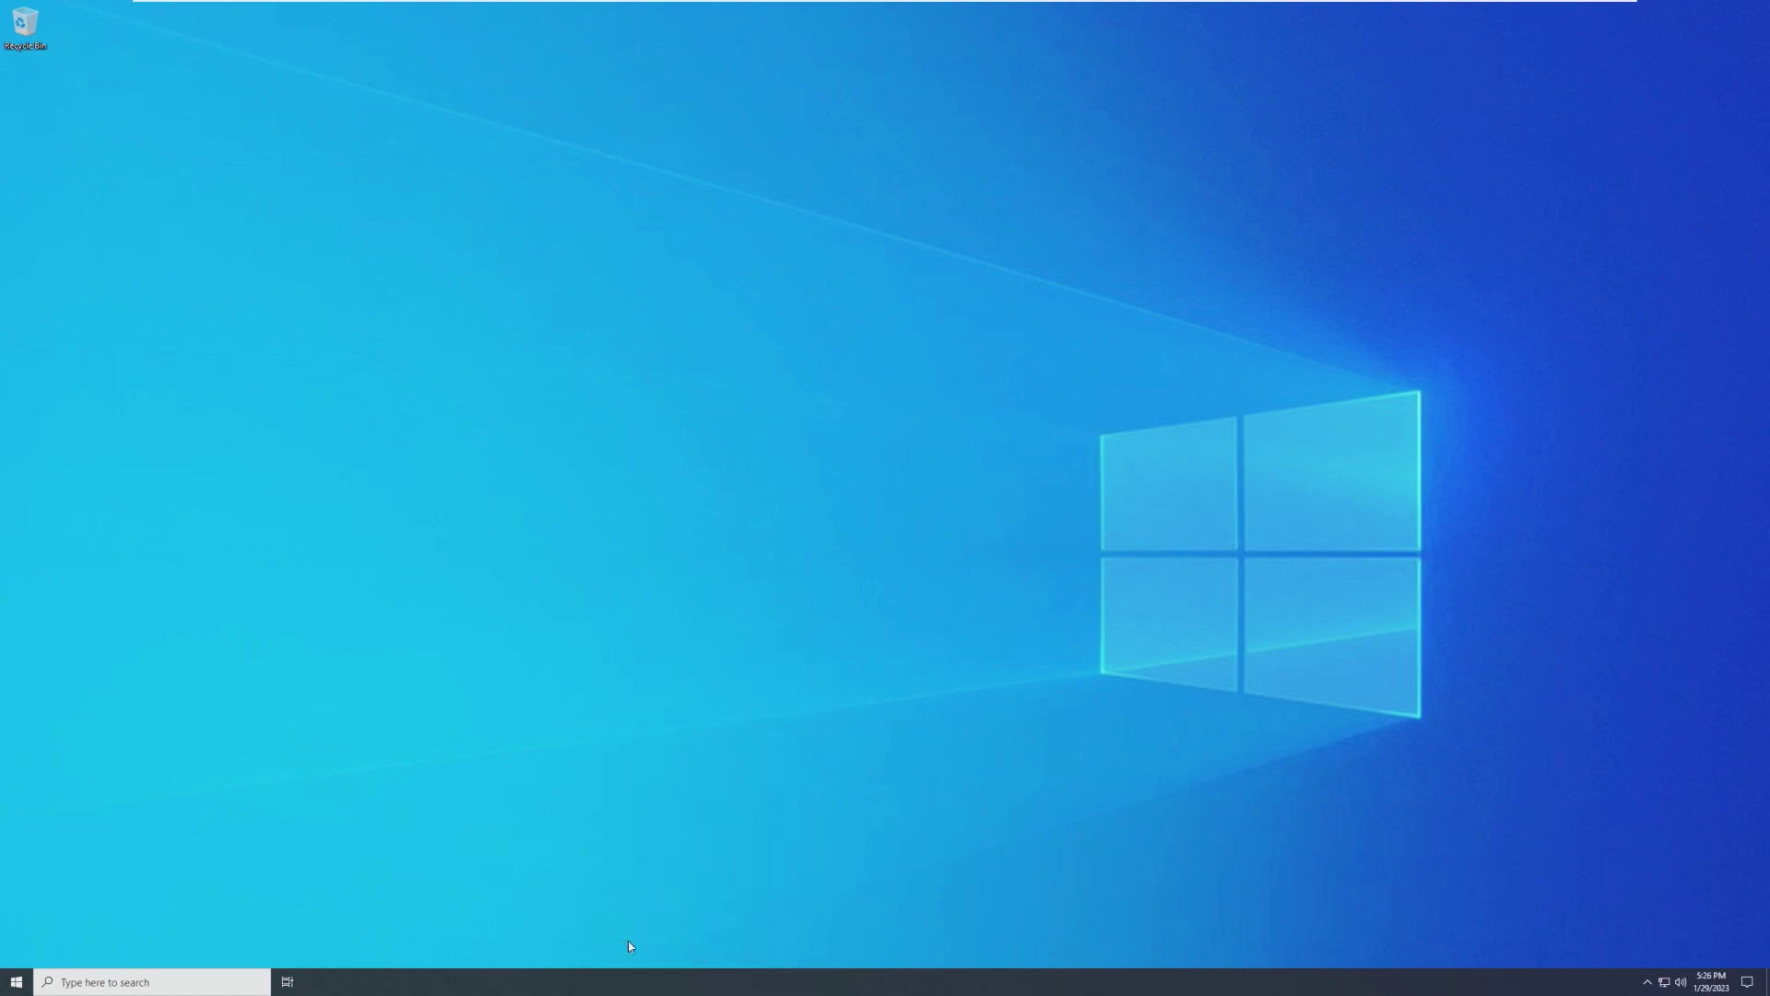
click(8, 983)
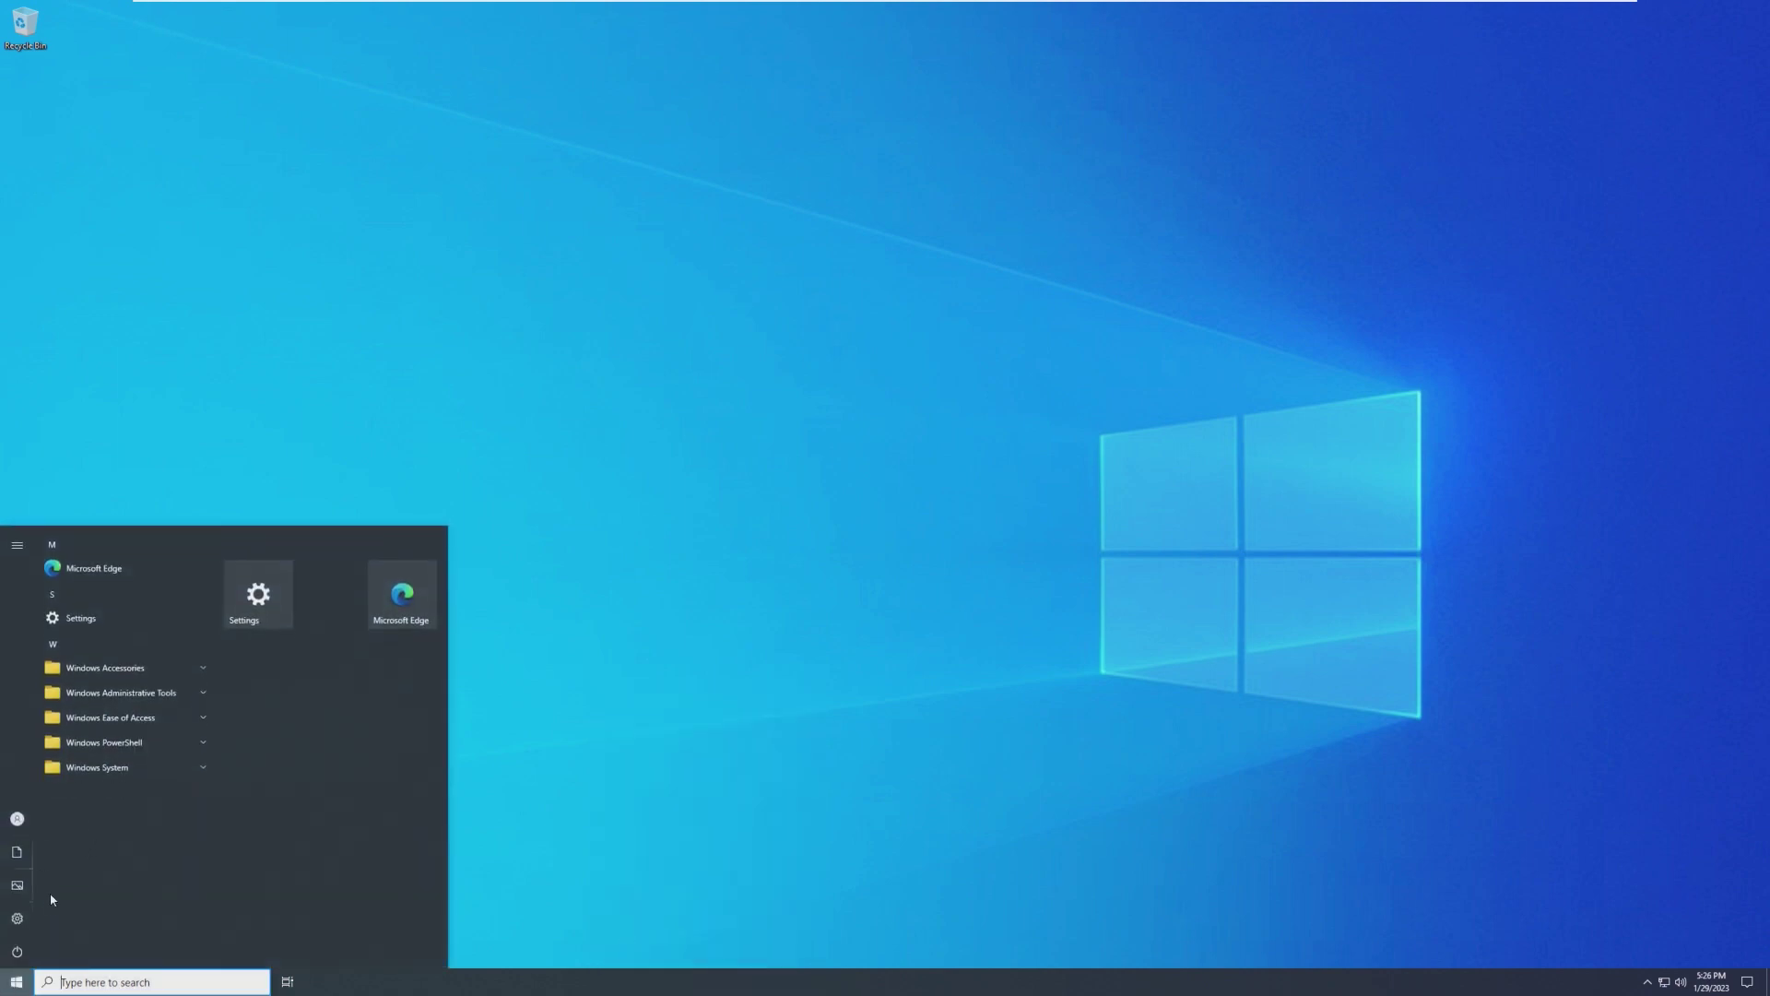
click(17, 885)
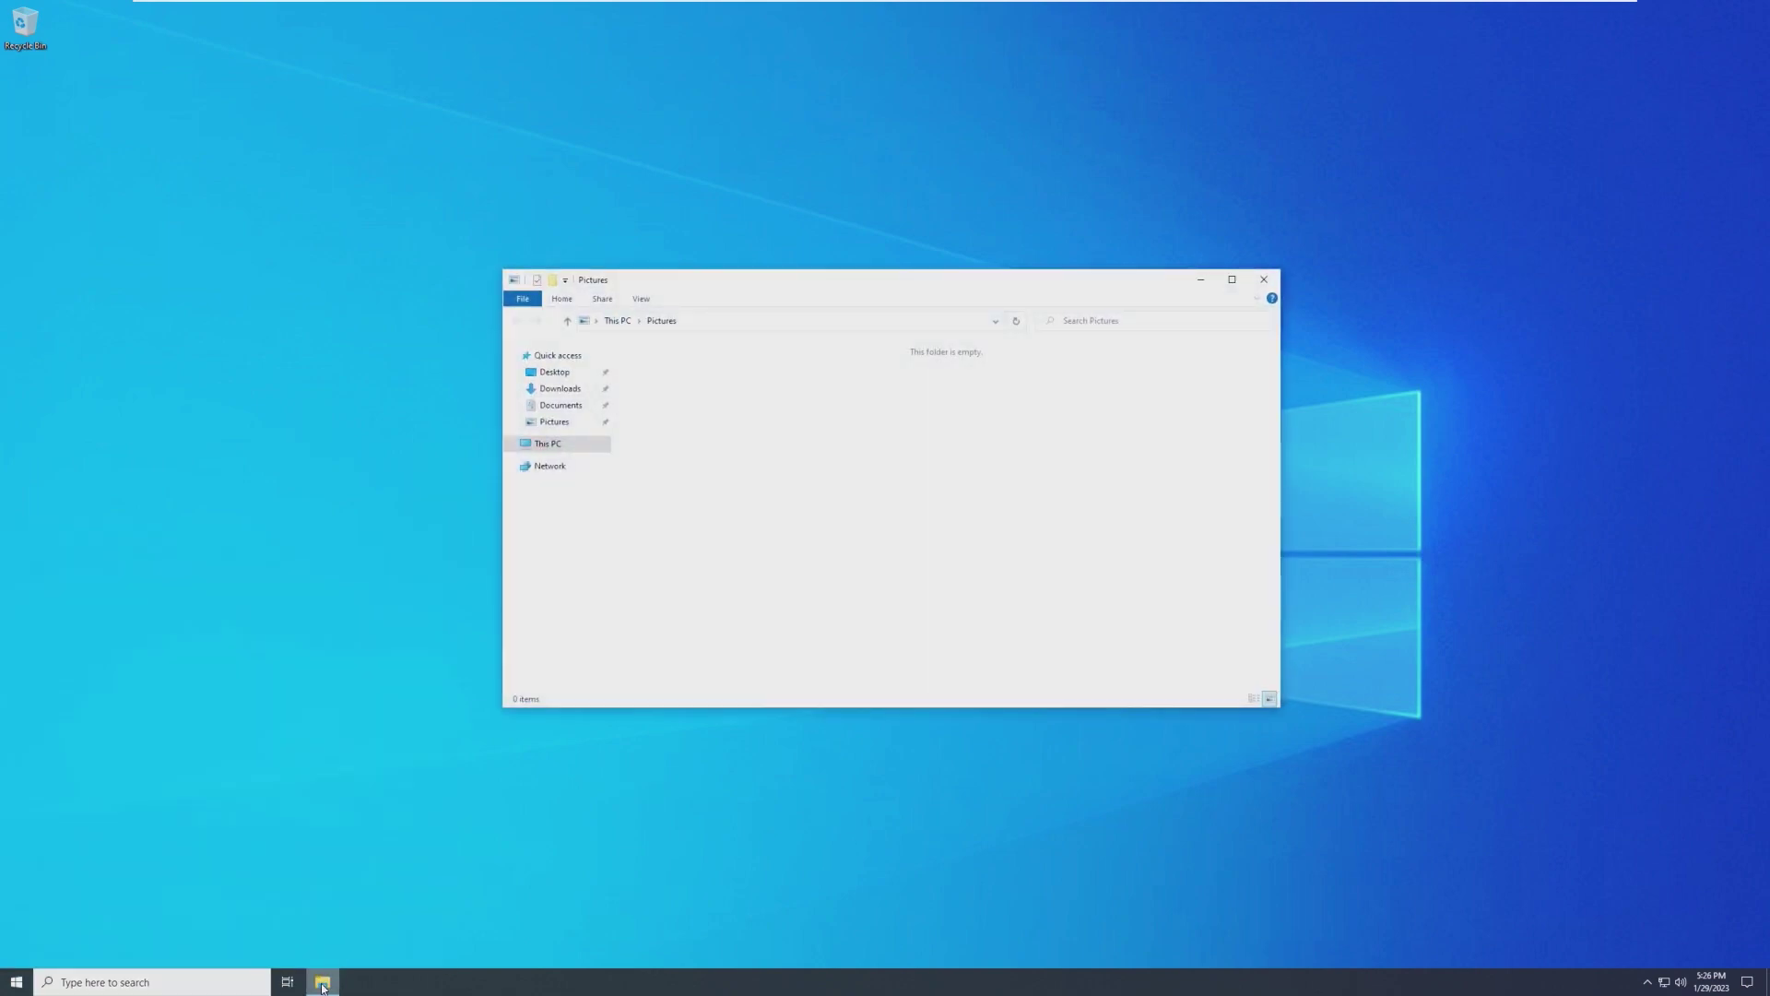
click(1274, 276)
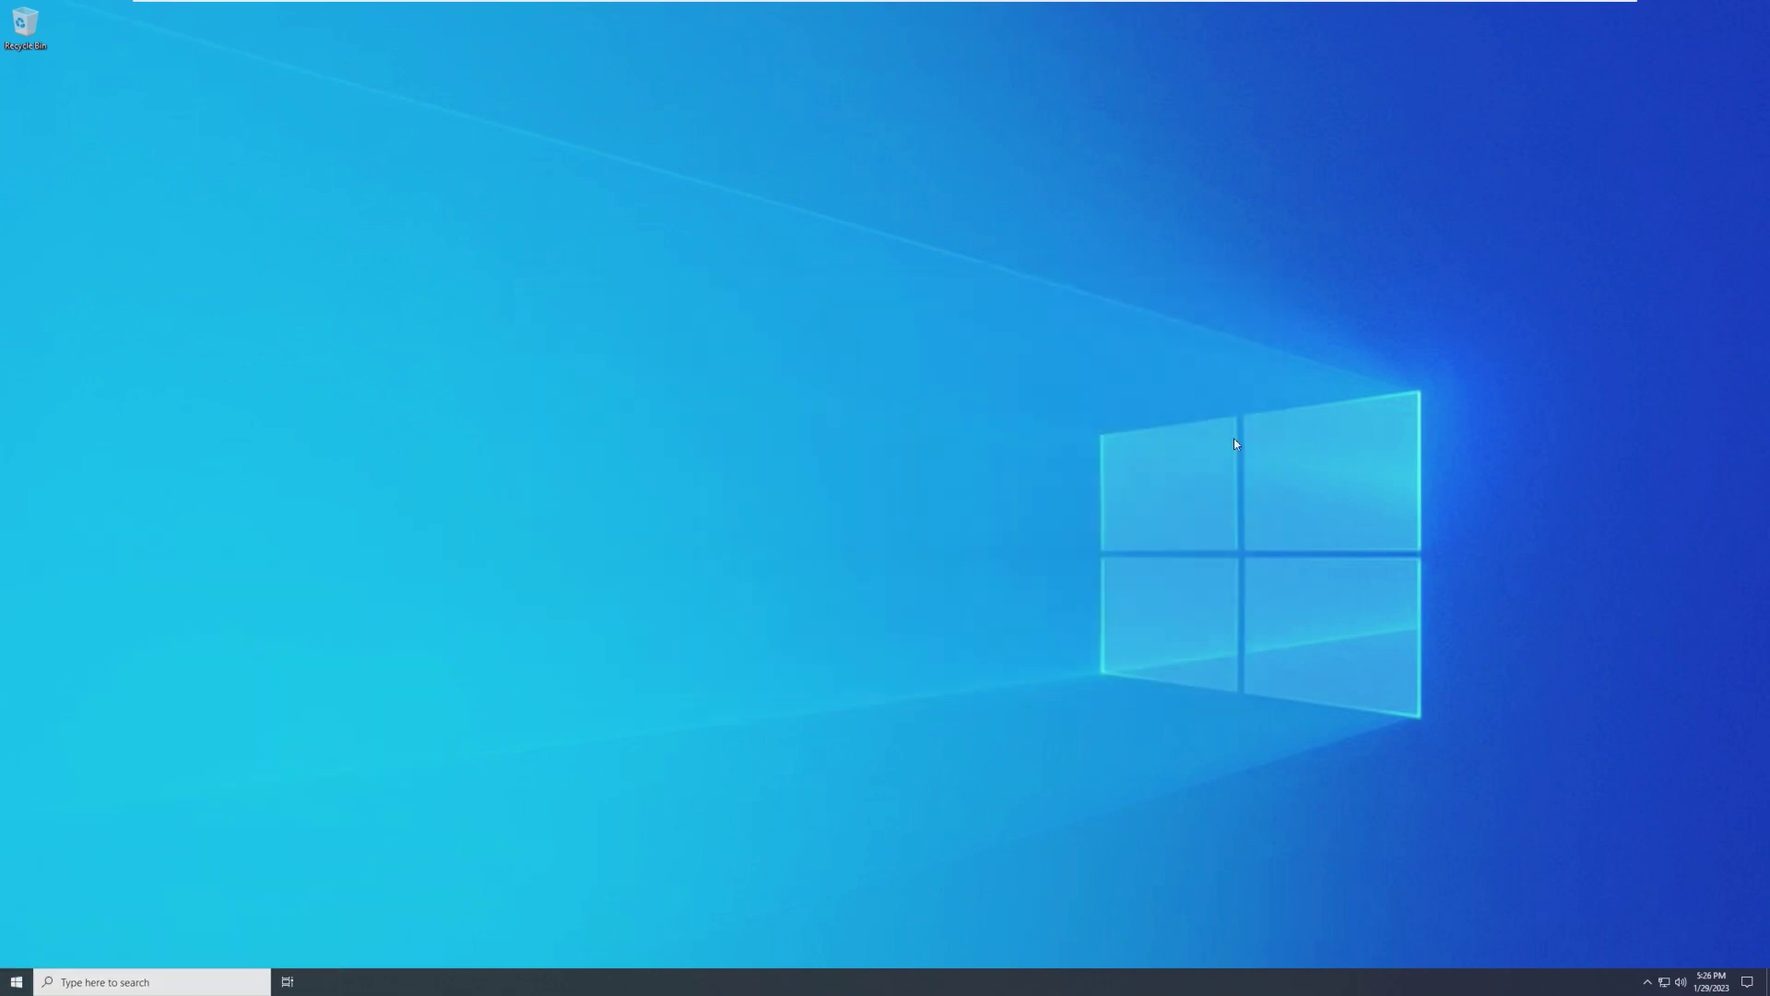
click(1648, 982)
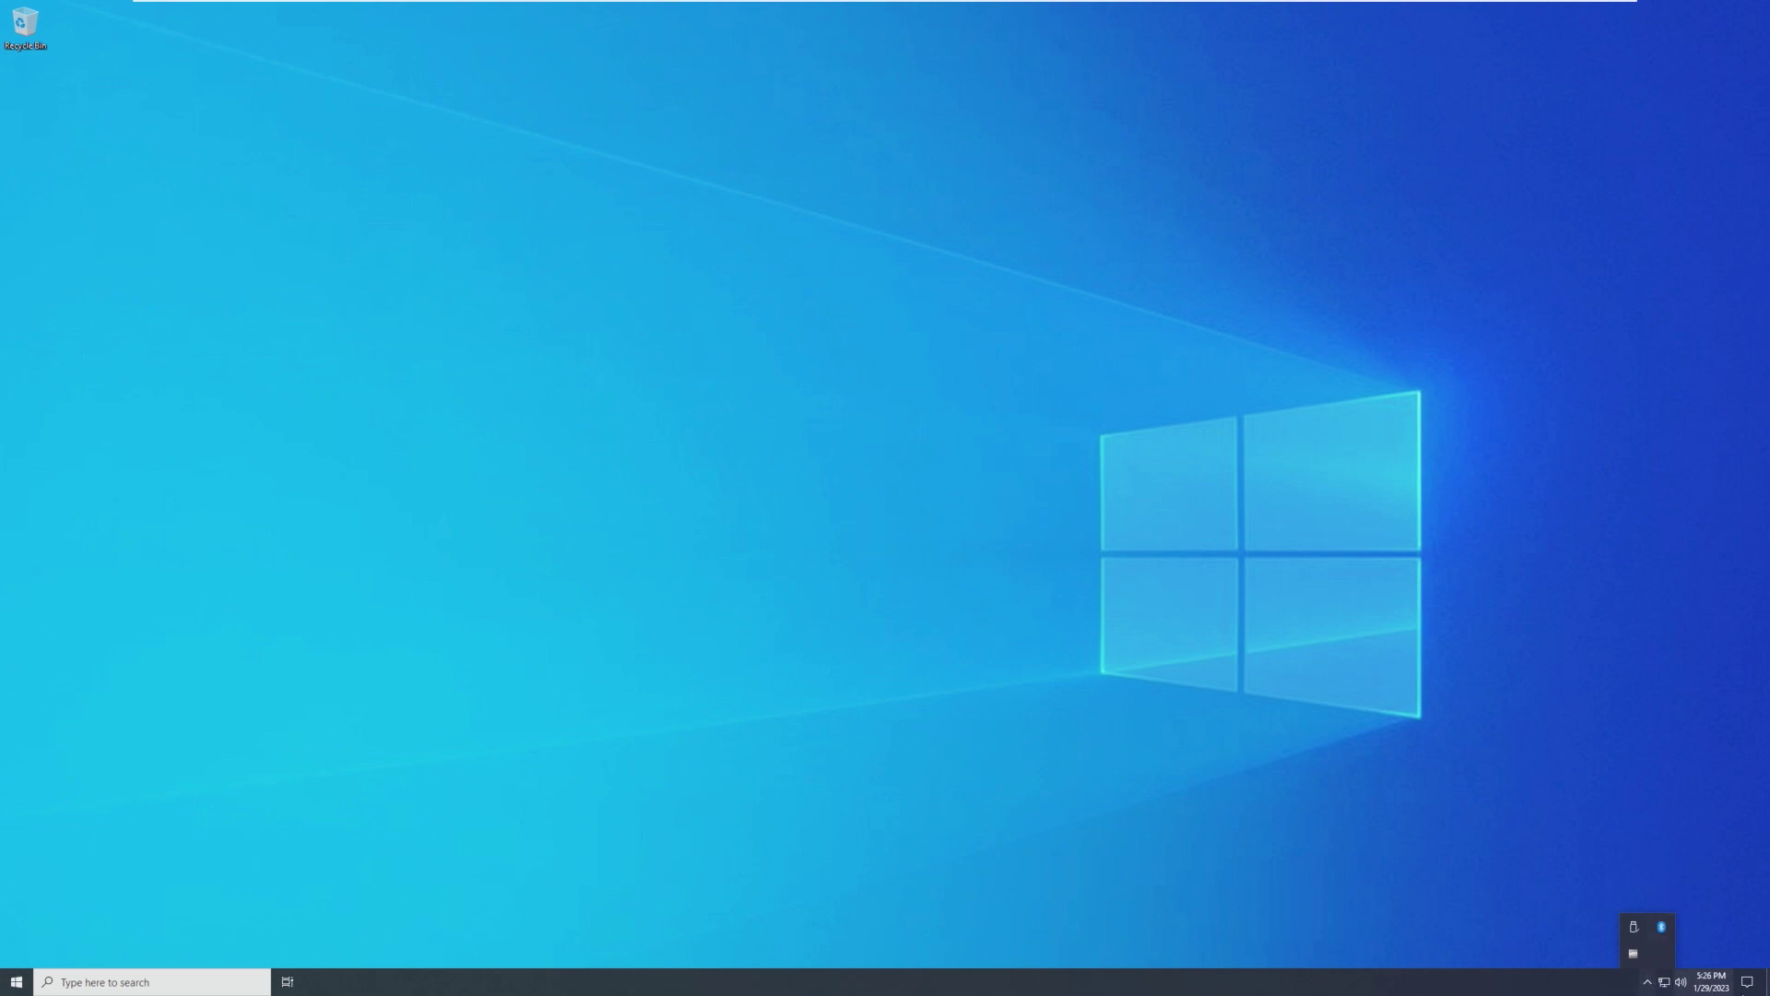
click(1738, 987)
click(1298, 529)
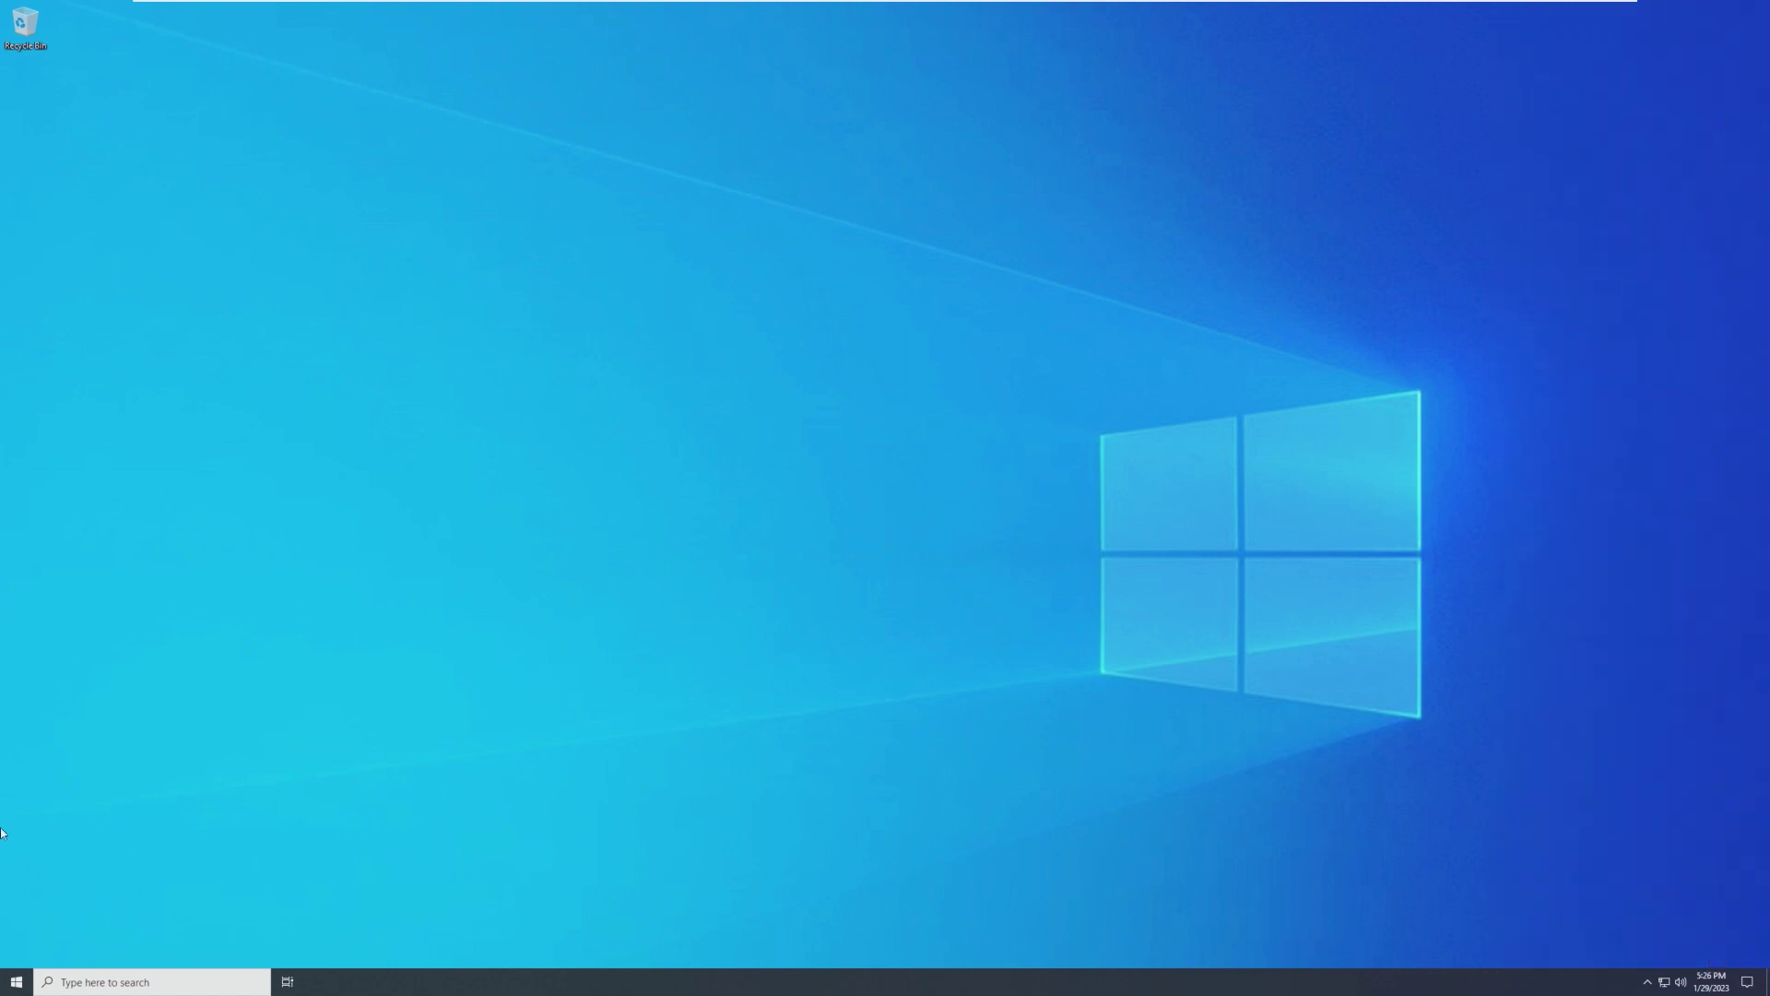
click(16, 986)
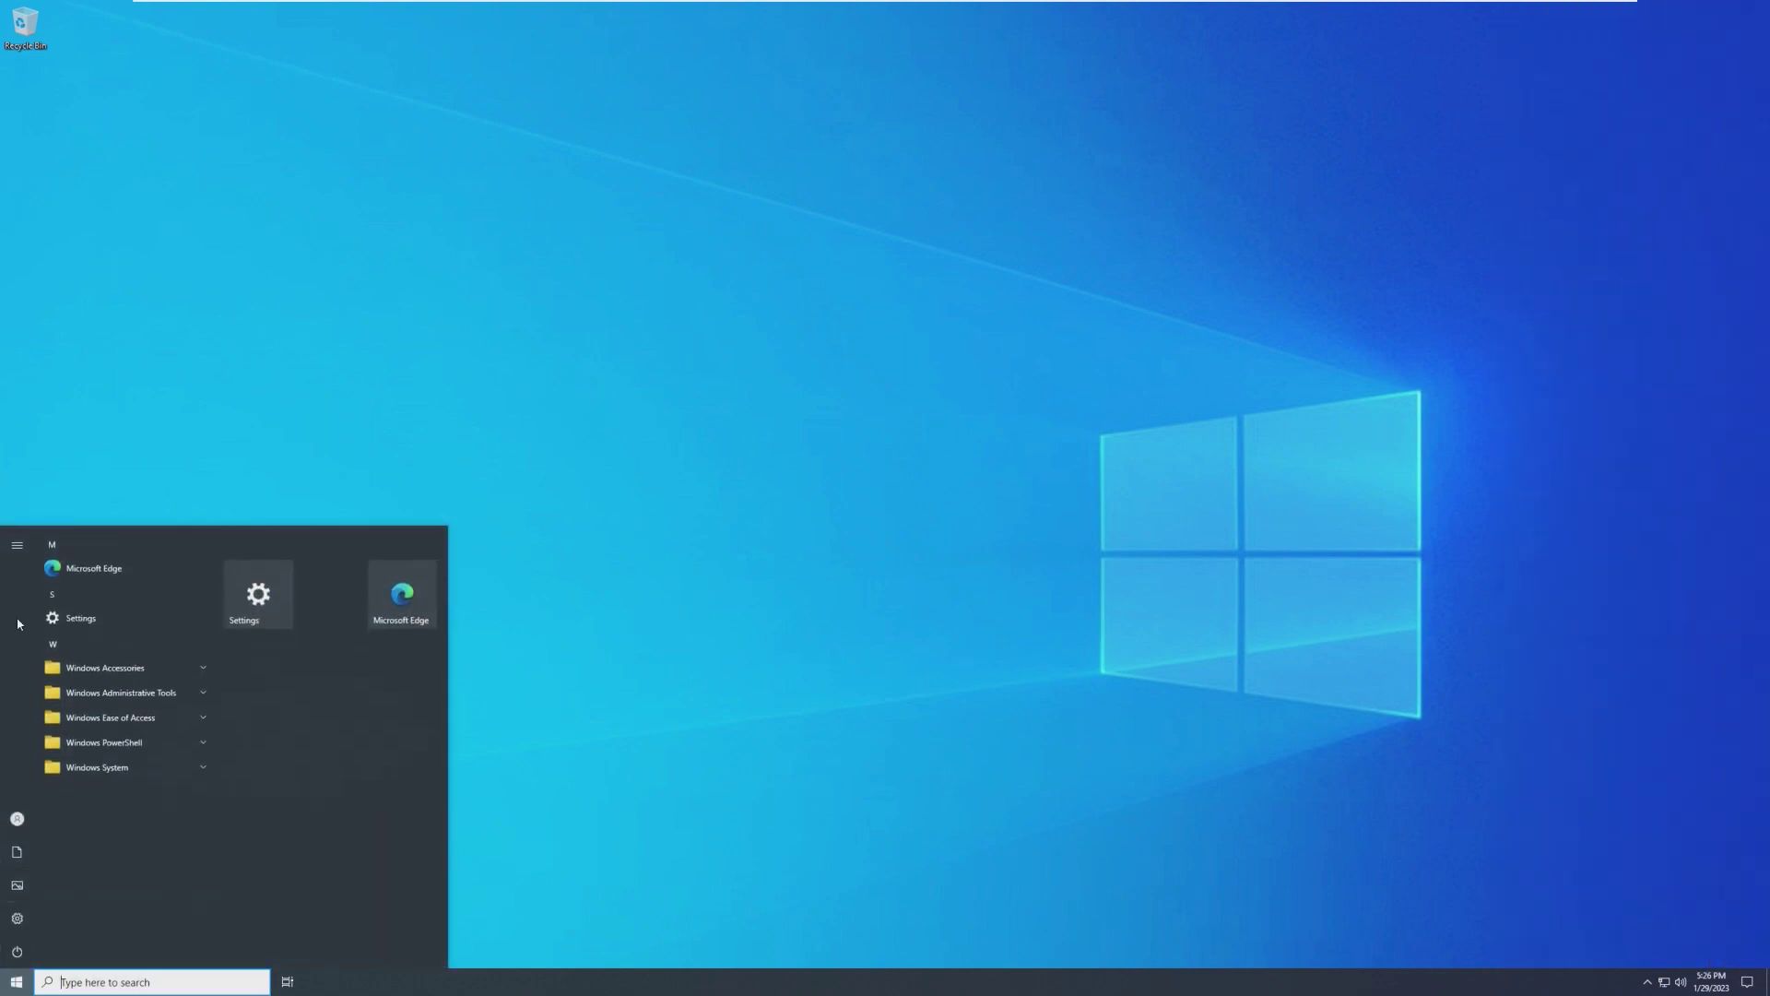
Launch Microsoft Edge and skip its first-run setup without syncing or importing data
click(94, 571)
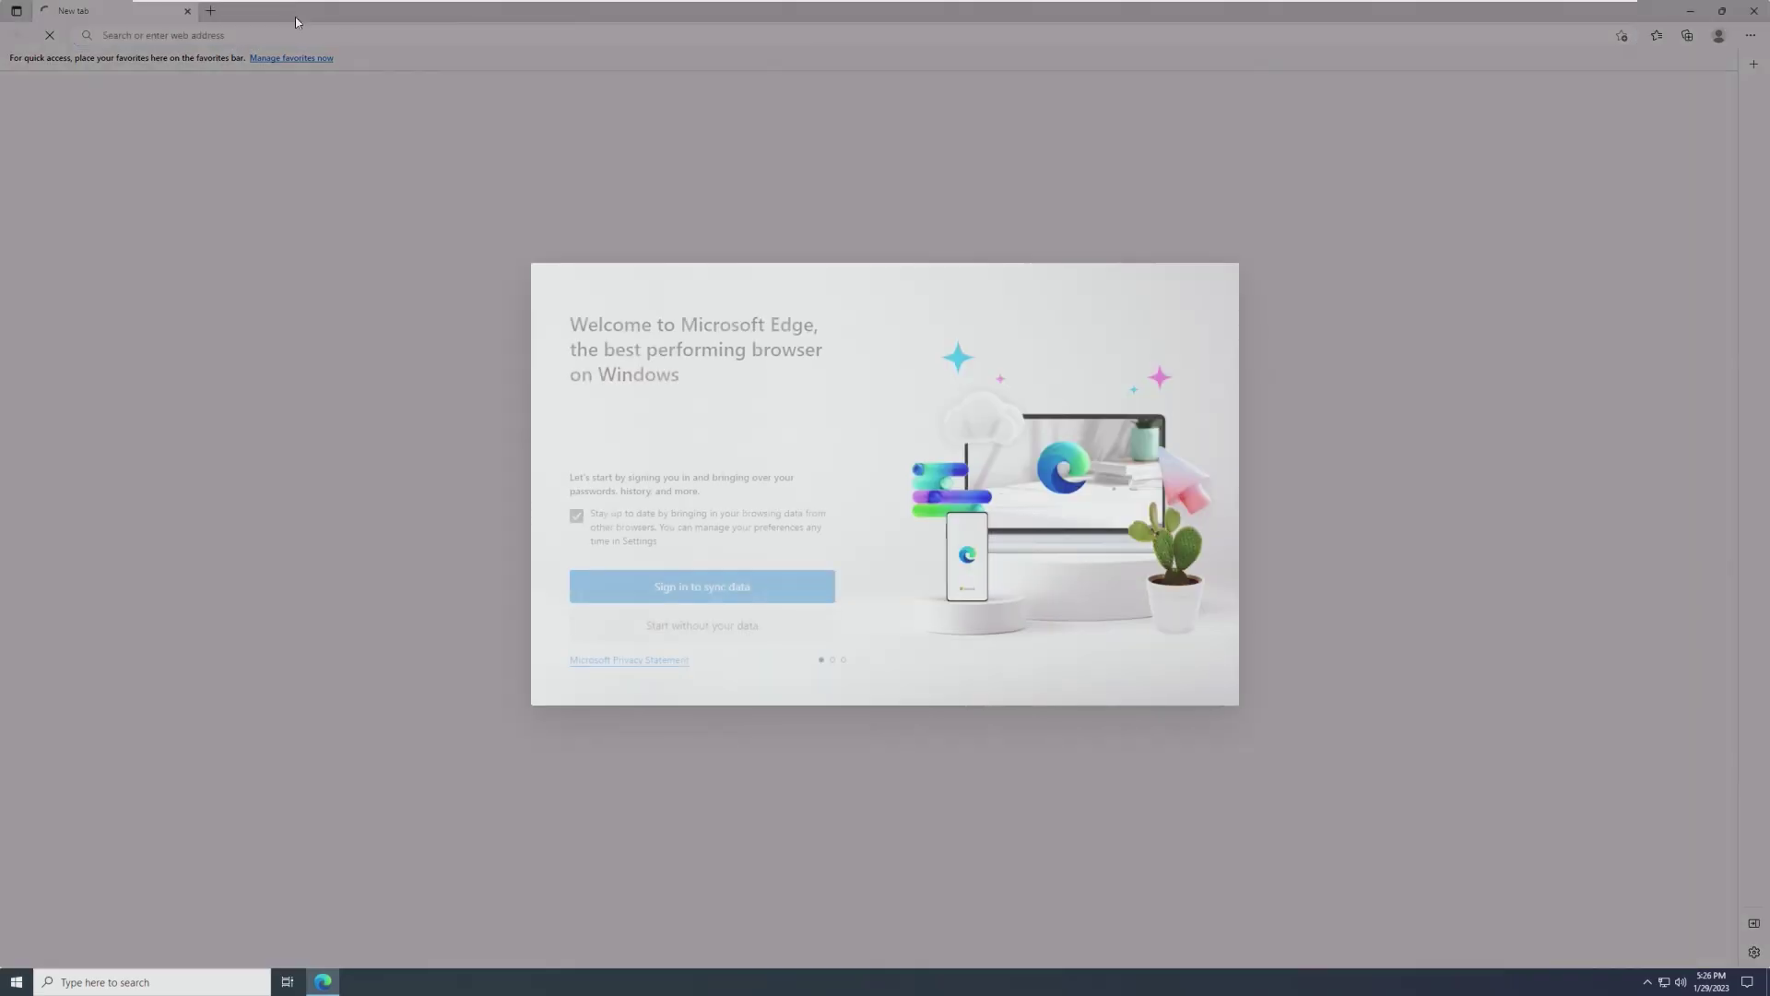
click(783, 629)
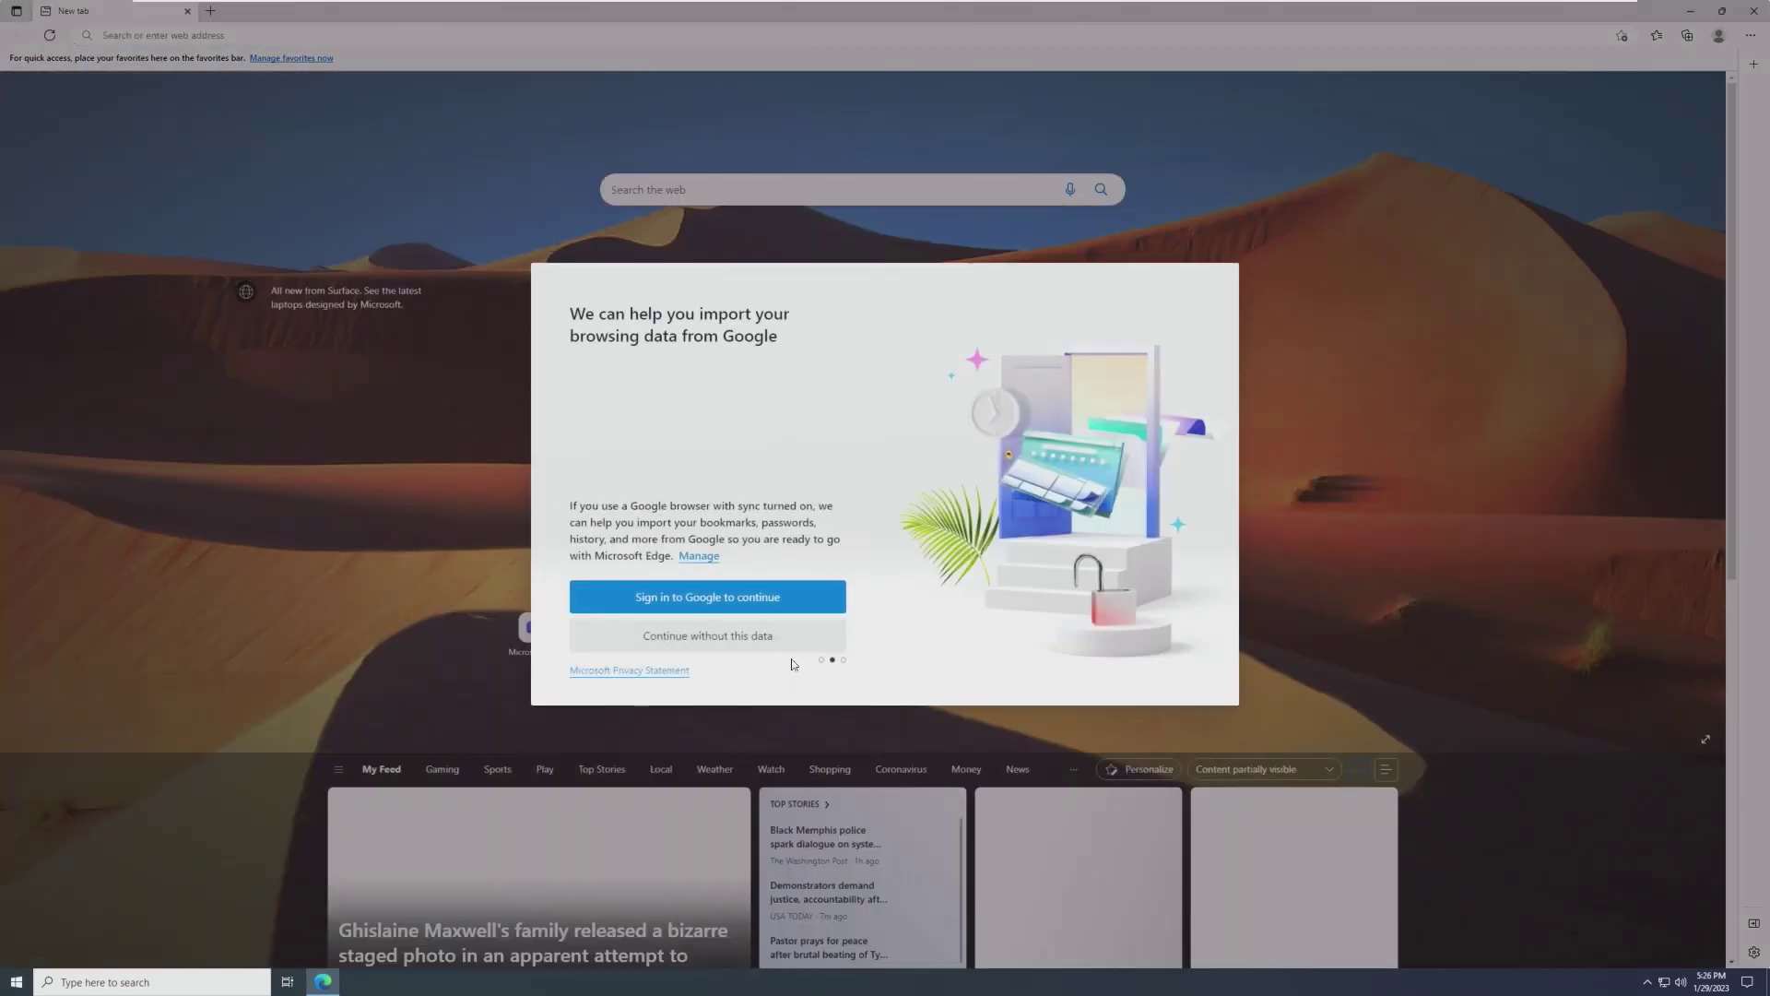
click(708, 635)
click(712, 619)
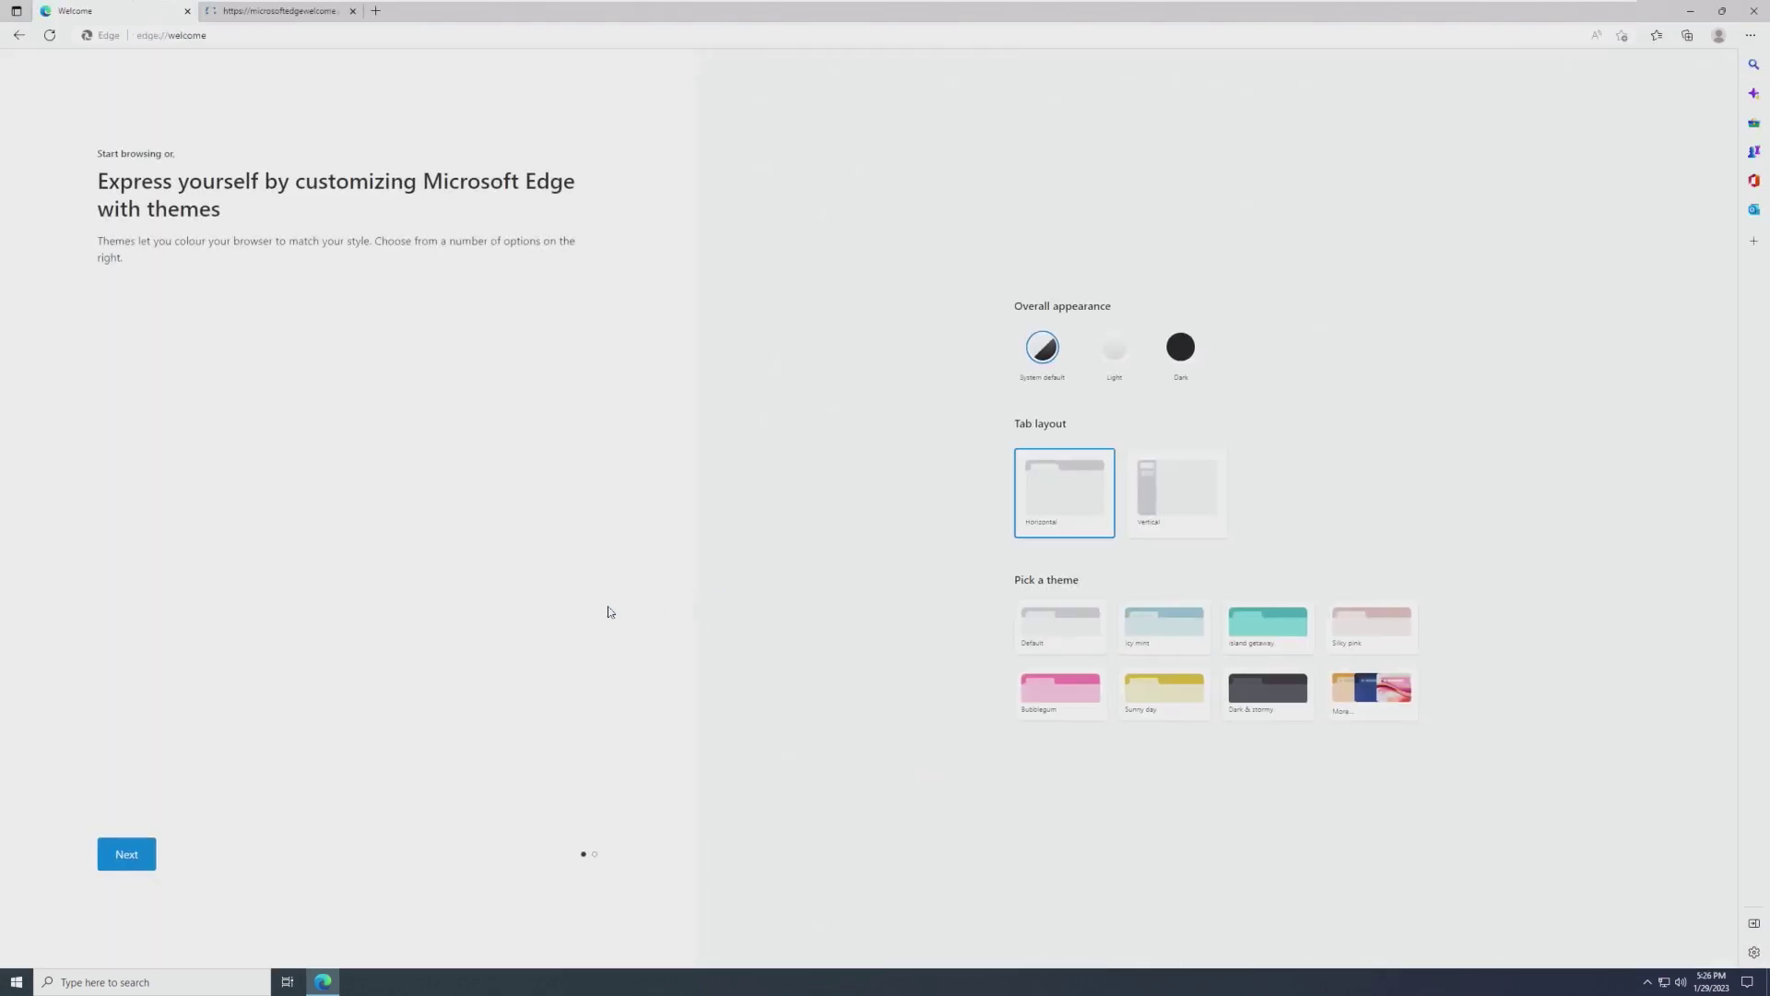
Restore the Edge window and open Settings > About, showing version 109 is up to date
double_click(453, 22)
click(869, 145)
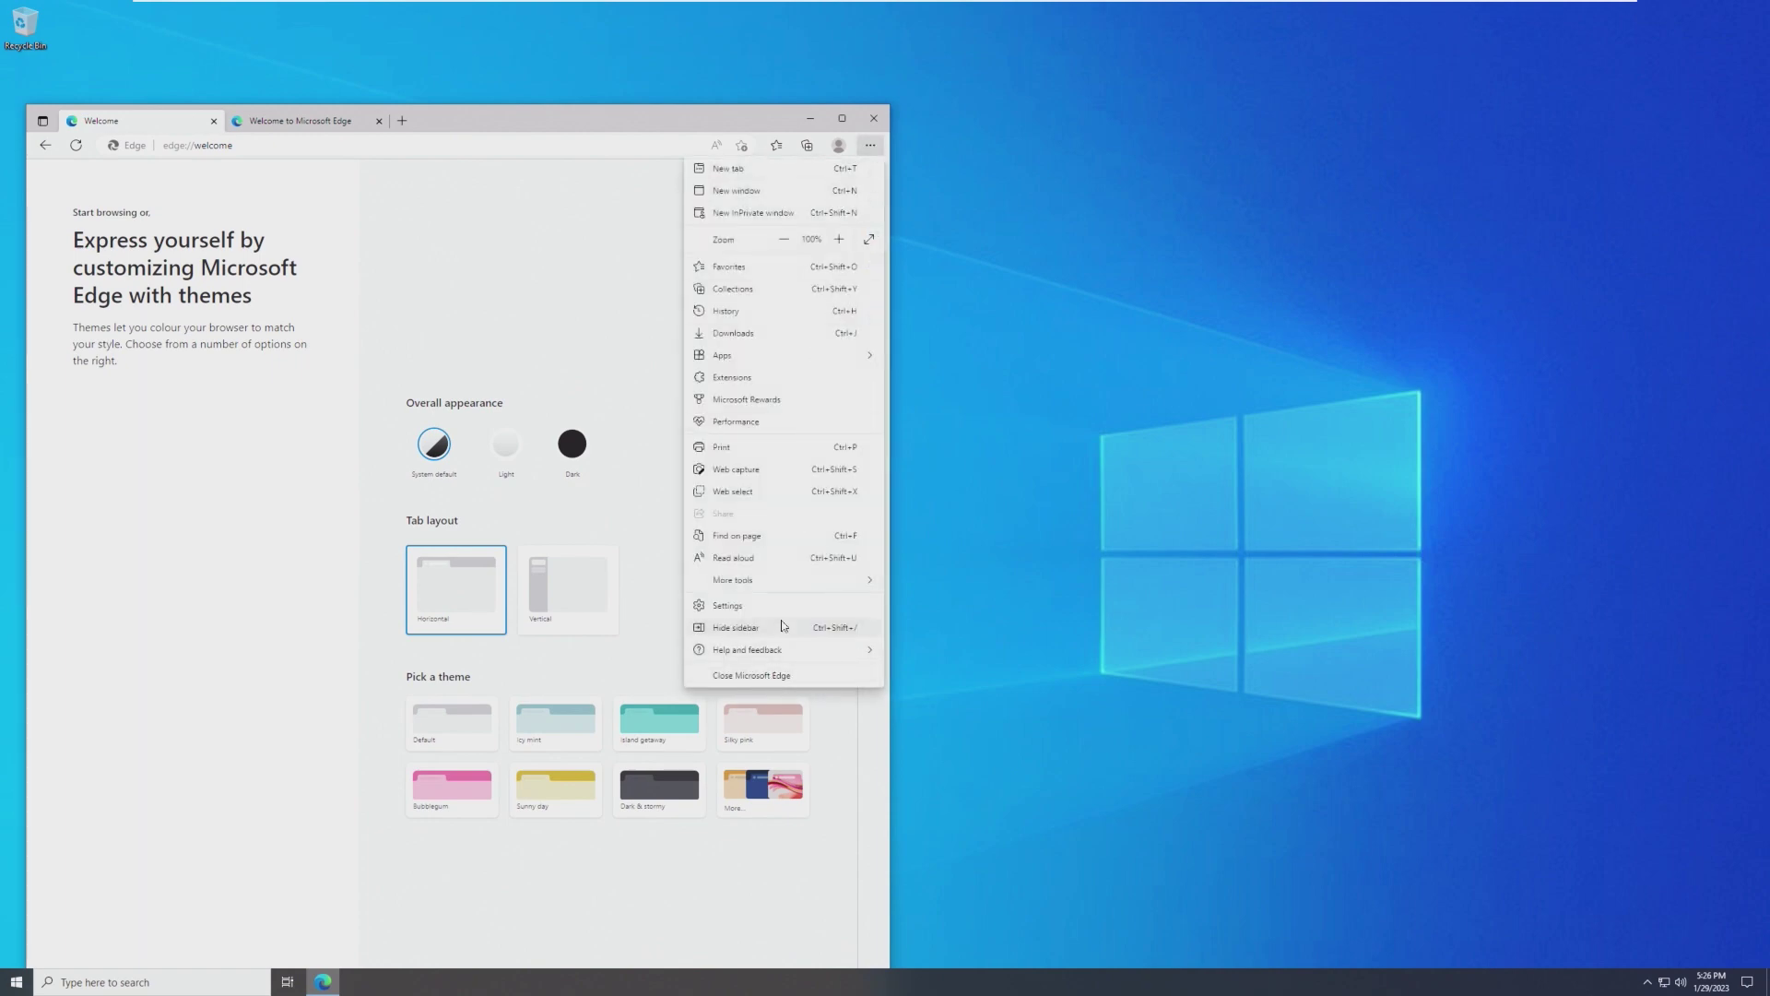
click(756, 605)
click(120, 605)
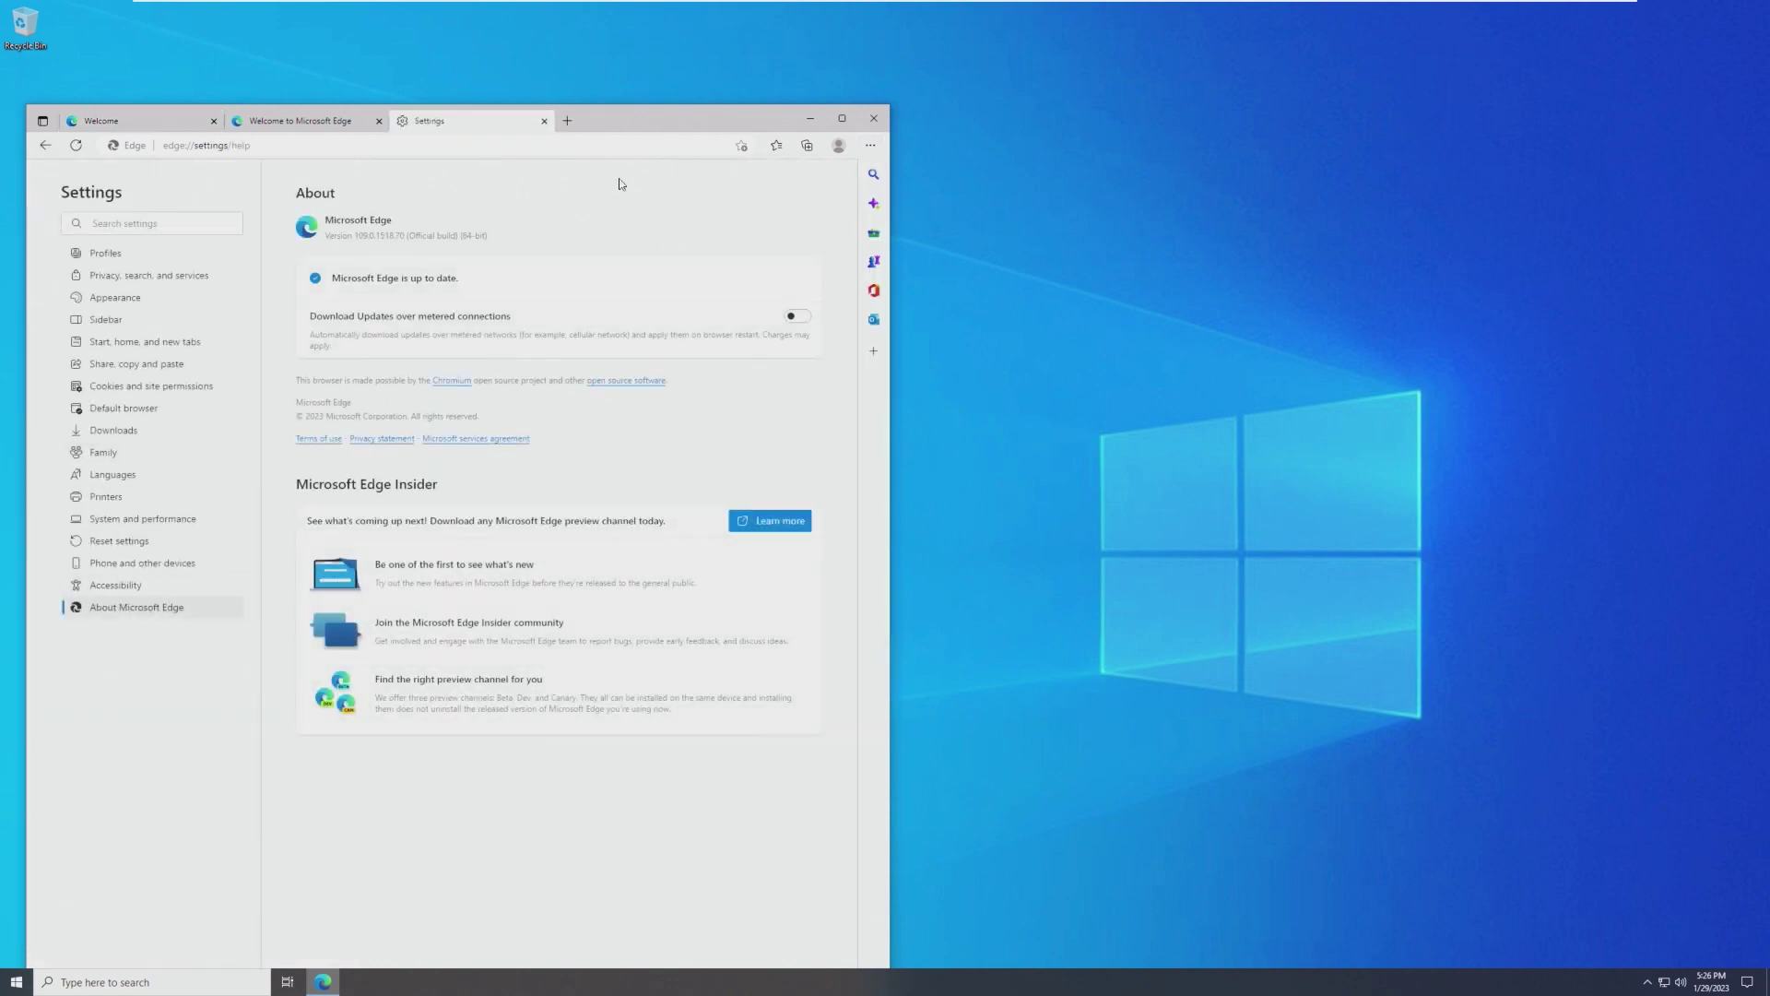
drag(638, 107, 913, 48)
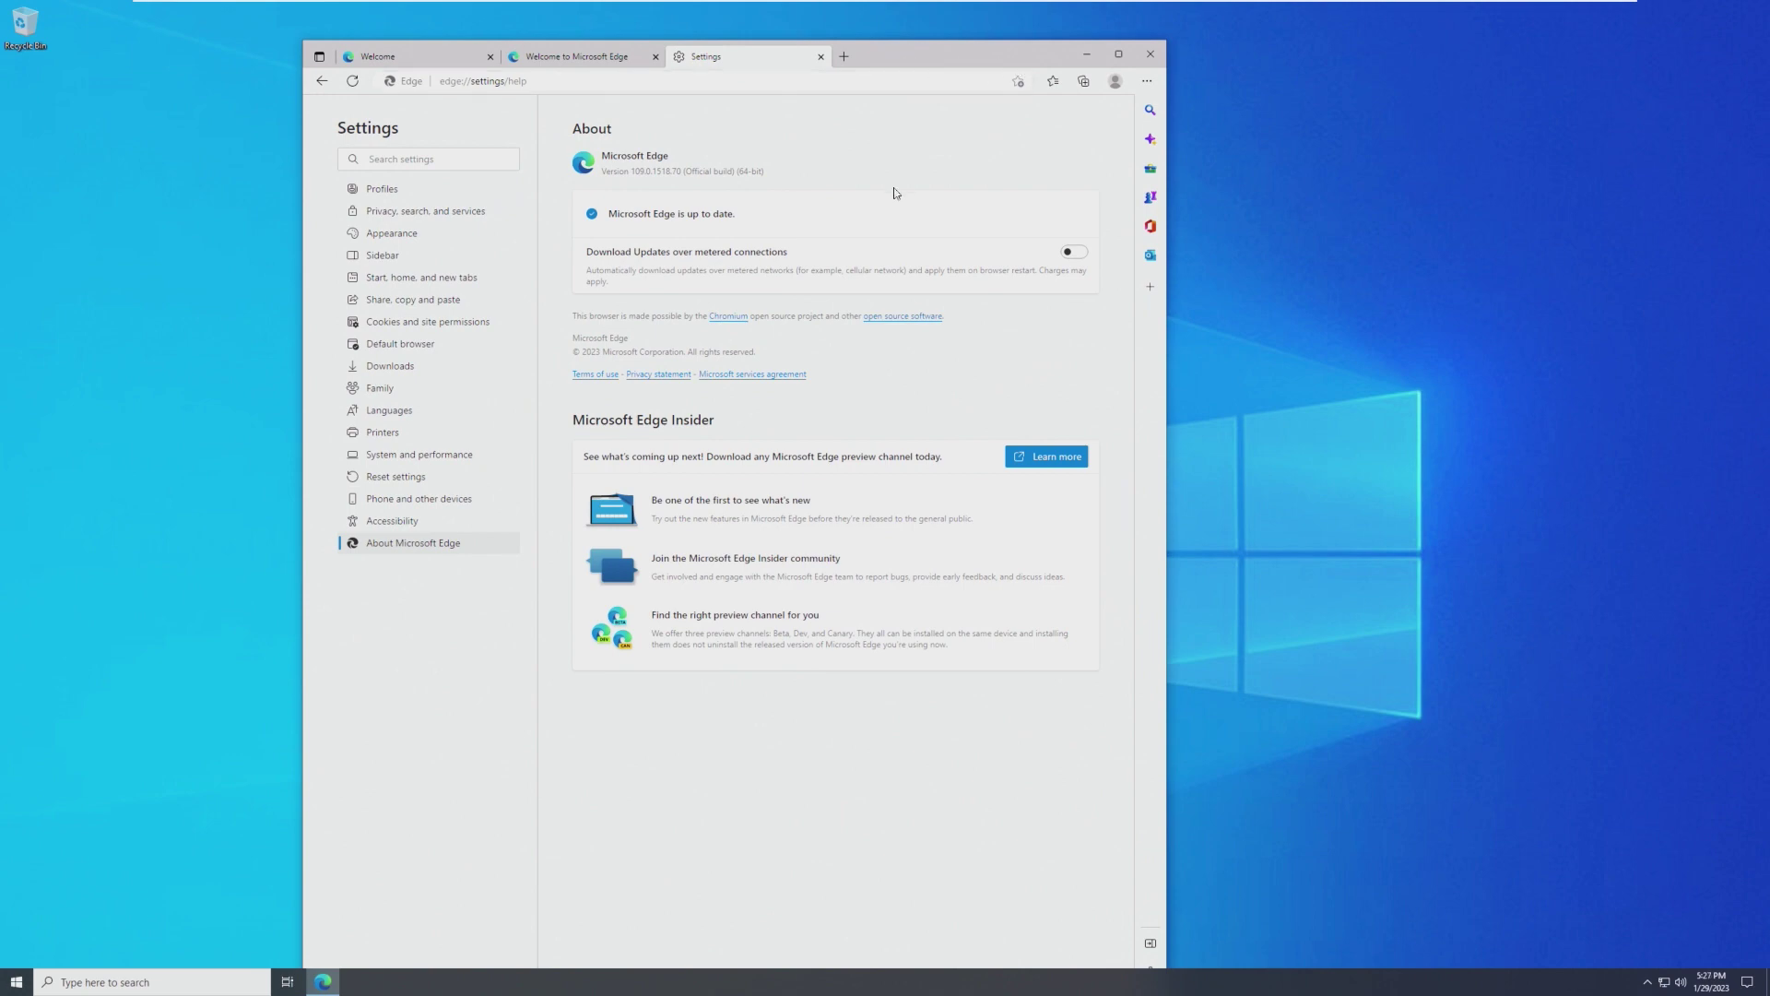
Close Edge and view System > About in maximized Settings (LTSC 21H2, 2.00 GB RAM), then close it
click(1151, 55)
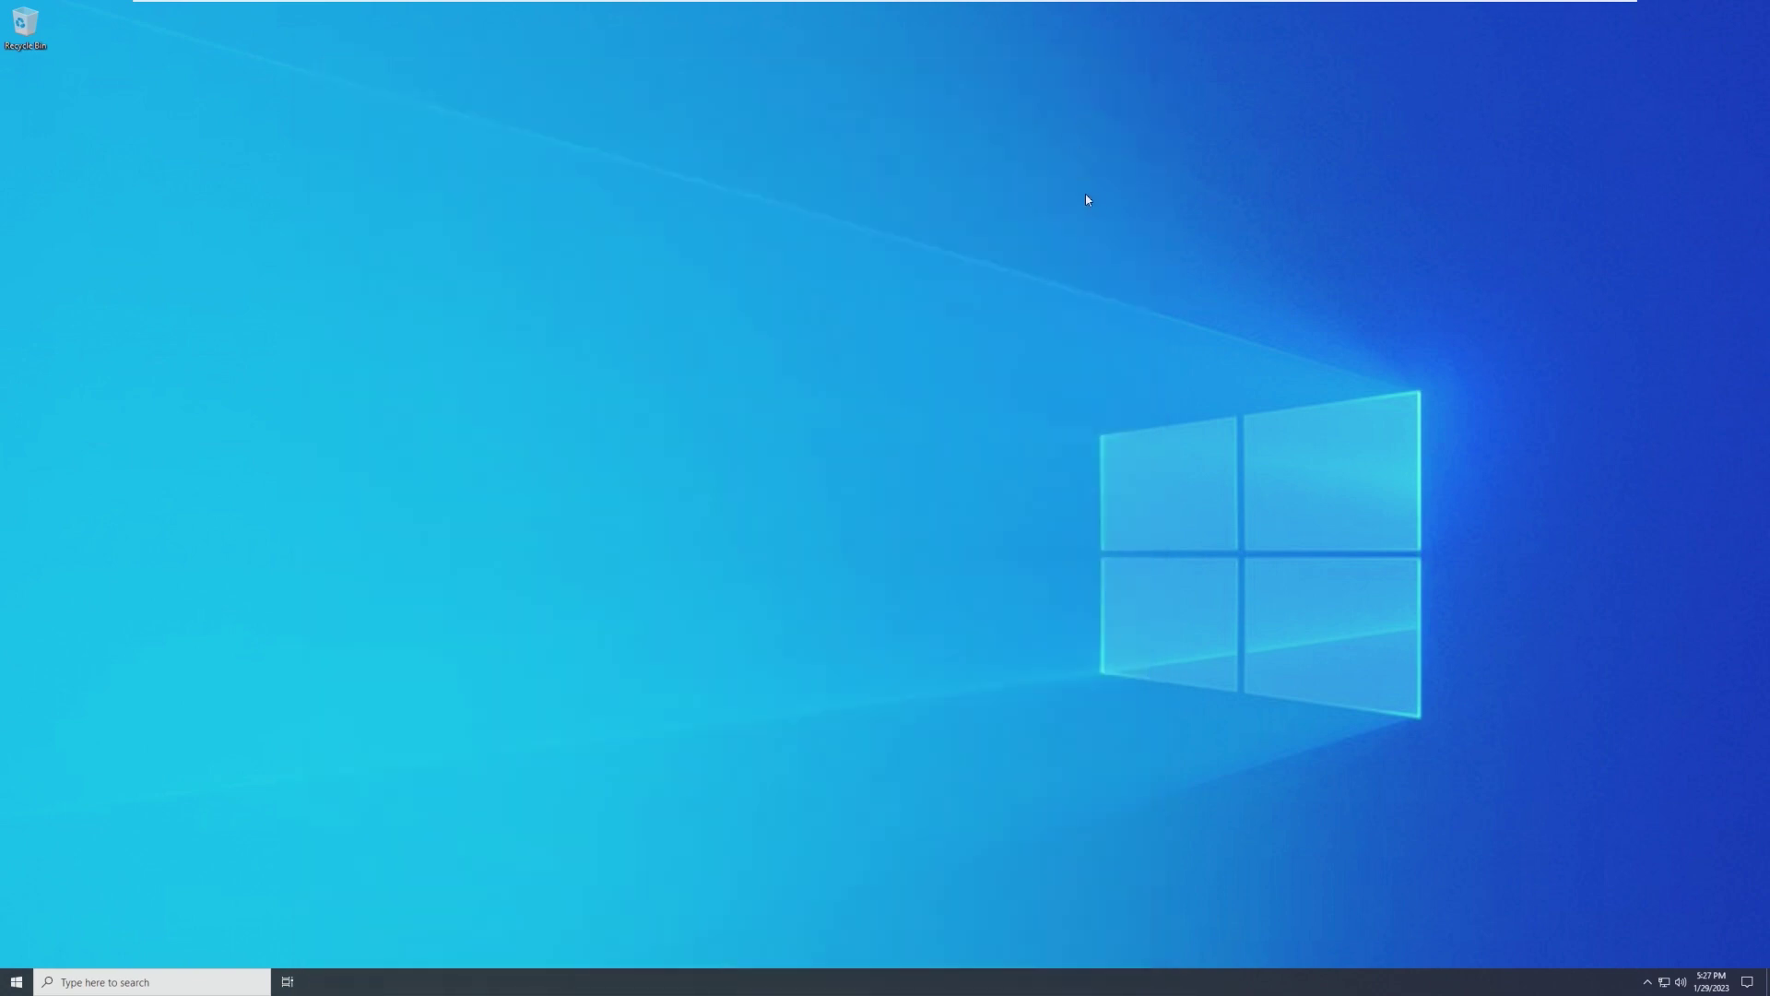
key(super)
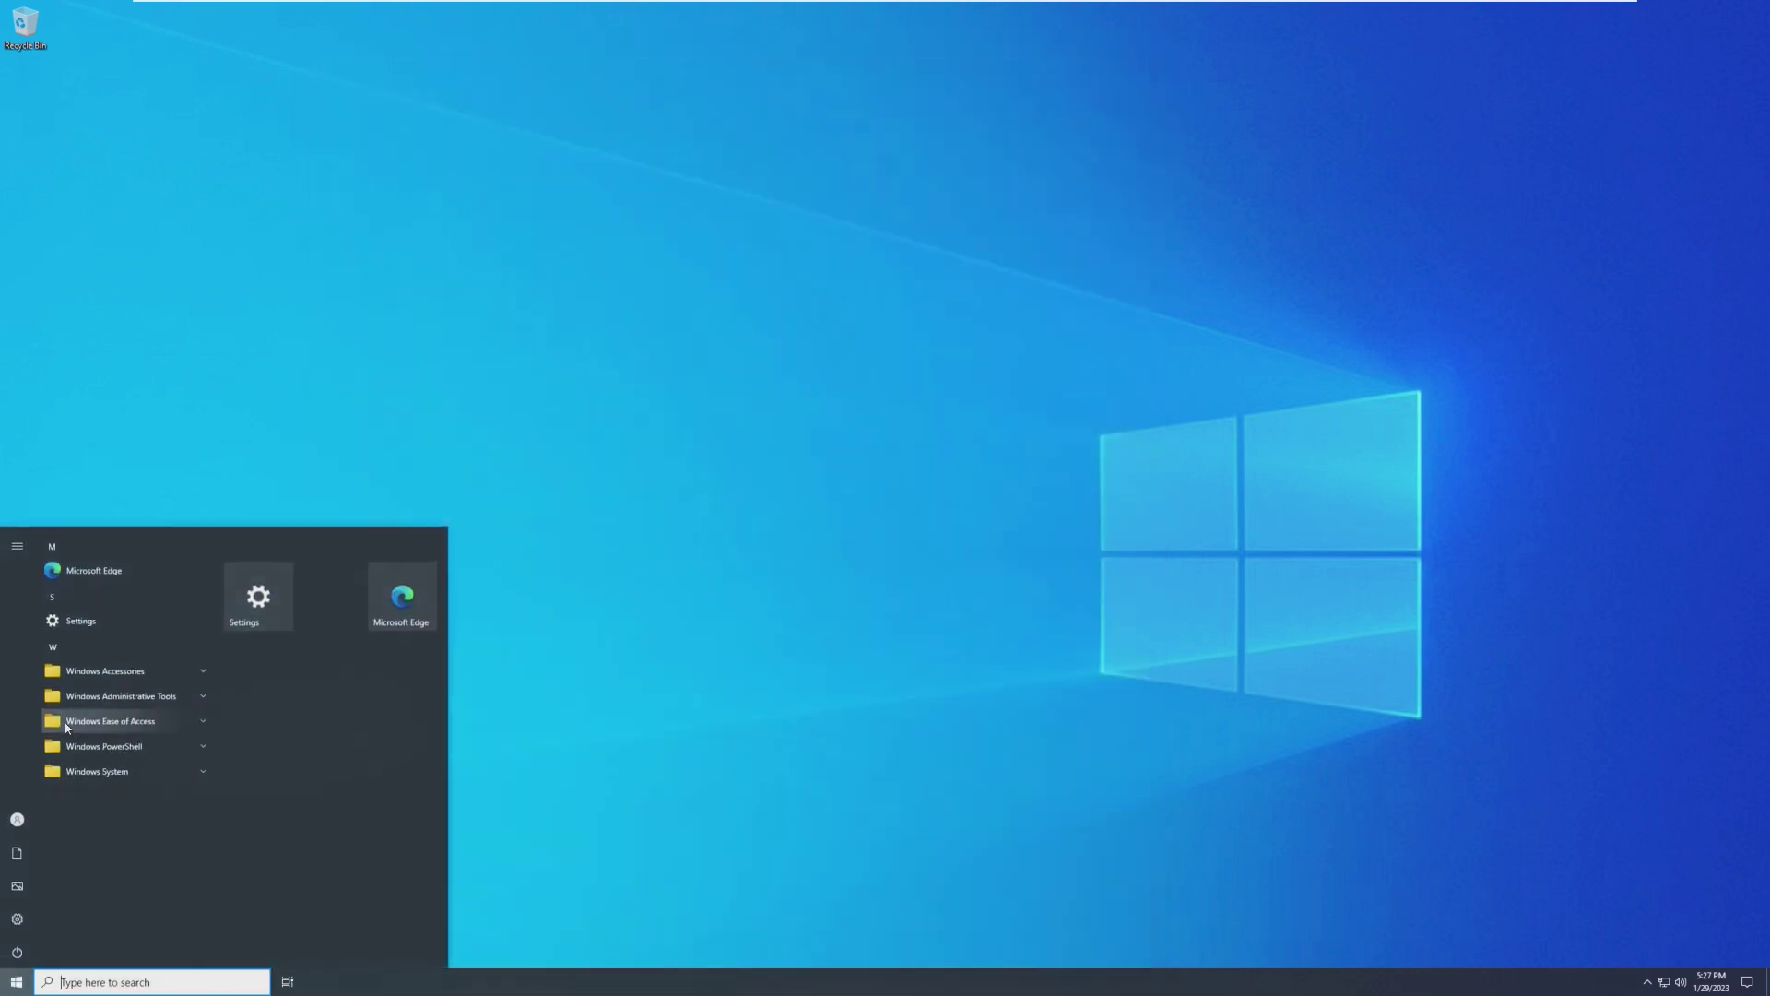
click(118, 618)
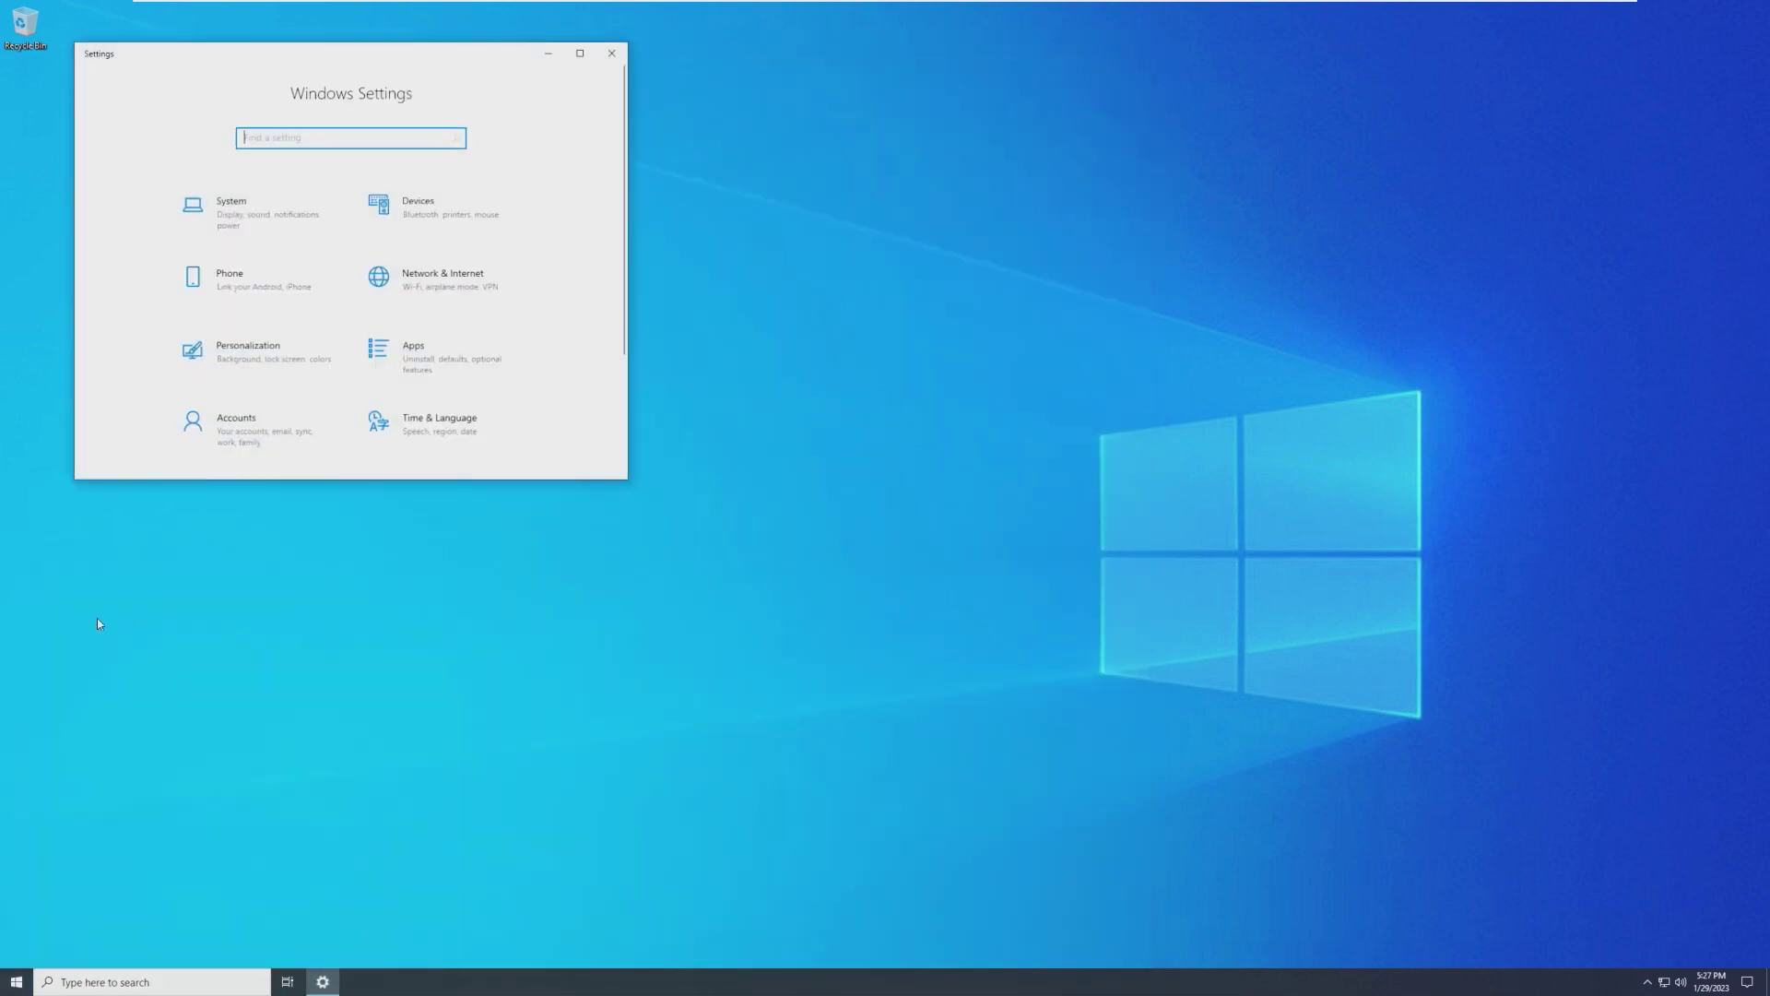
double_click(458, 52)
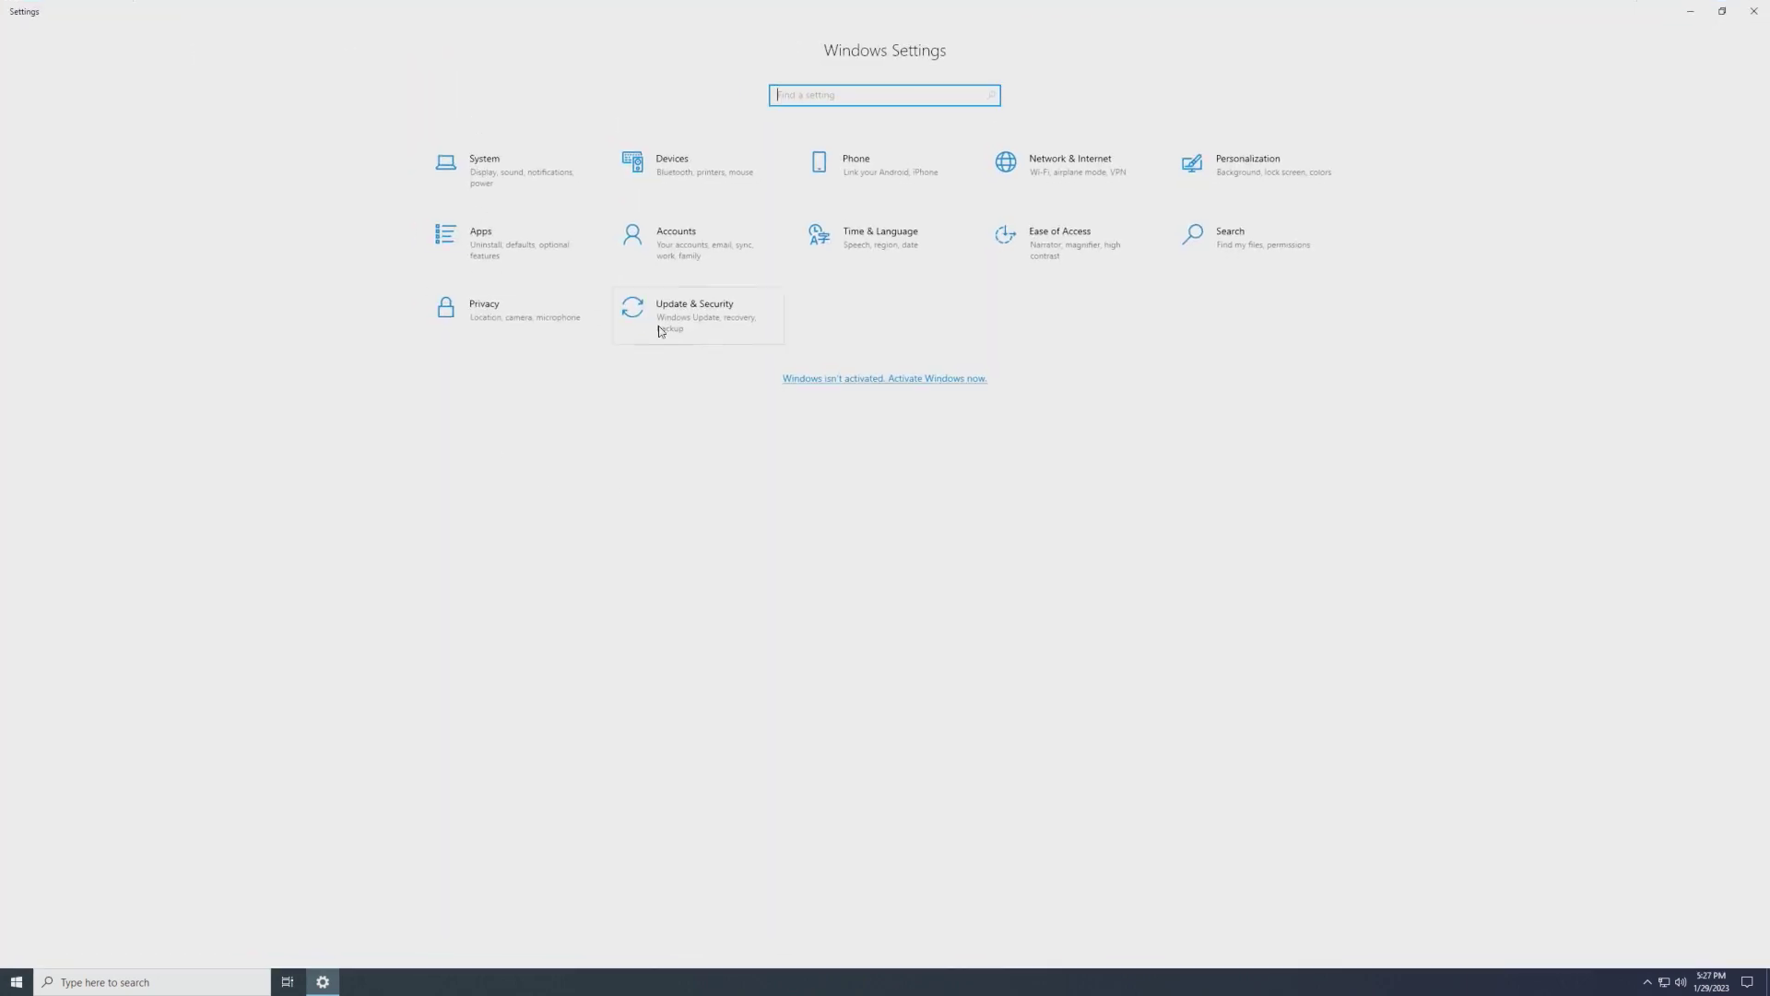
click(448, 164)
click(58, 516)
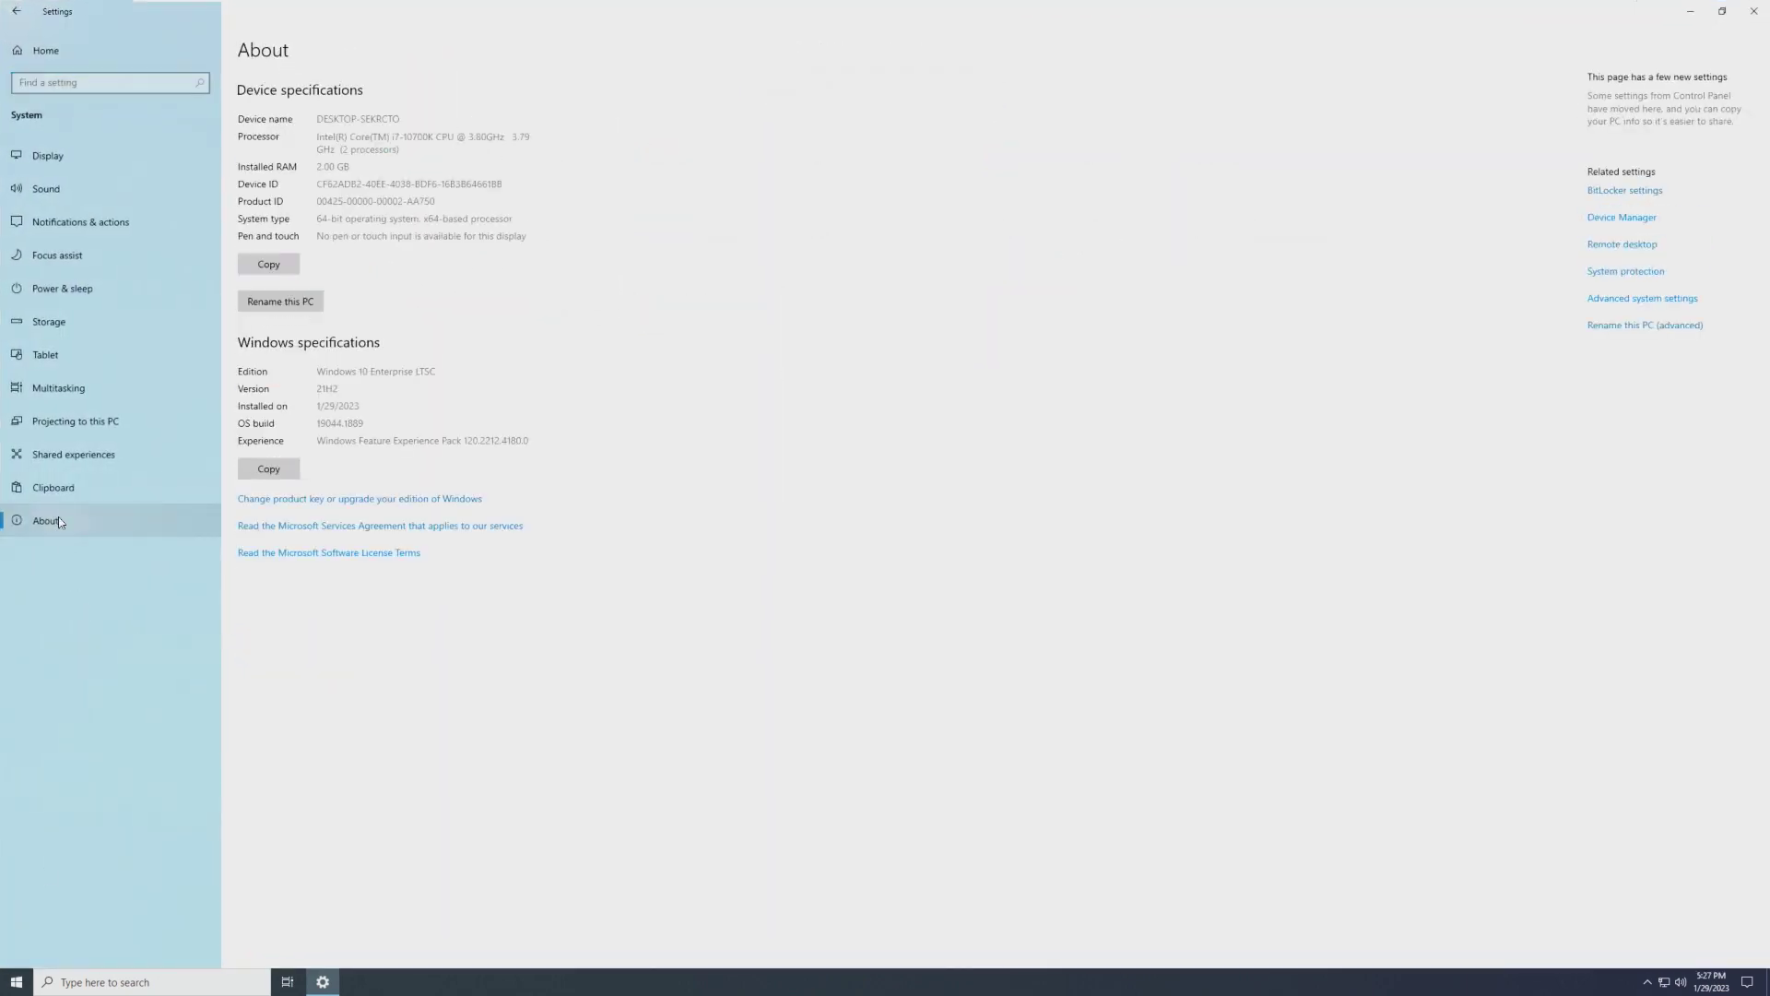
click(1754, 11)
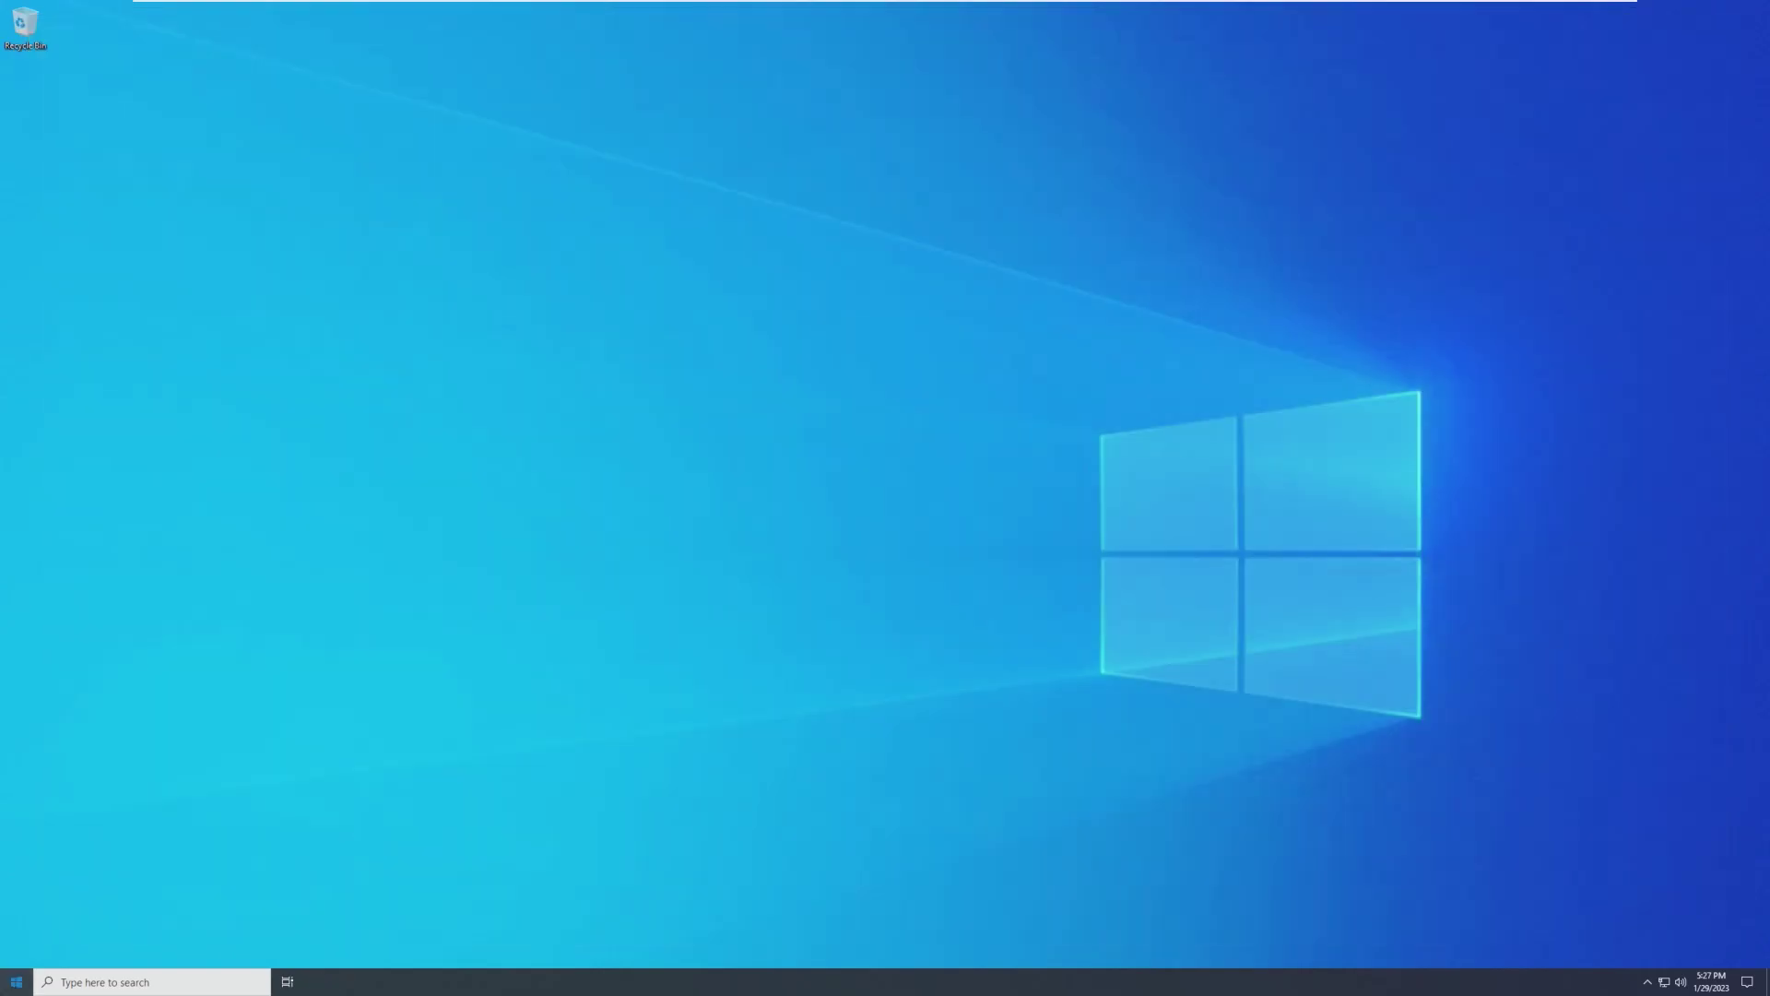
Launch Calculator from Windows Accessories, move its window toward the centre, then close it
click(16, 982)
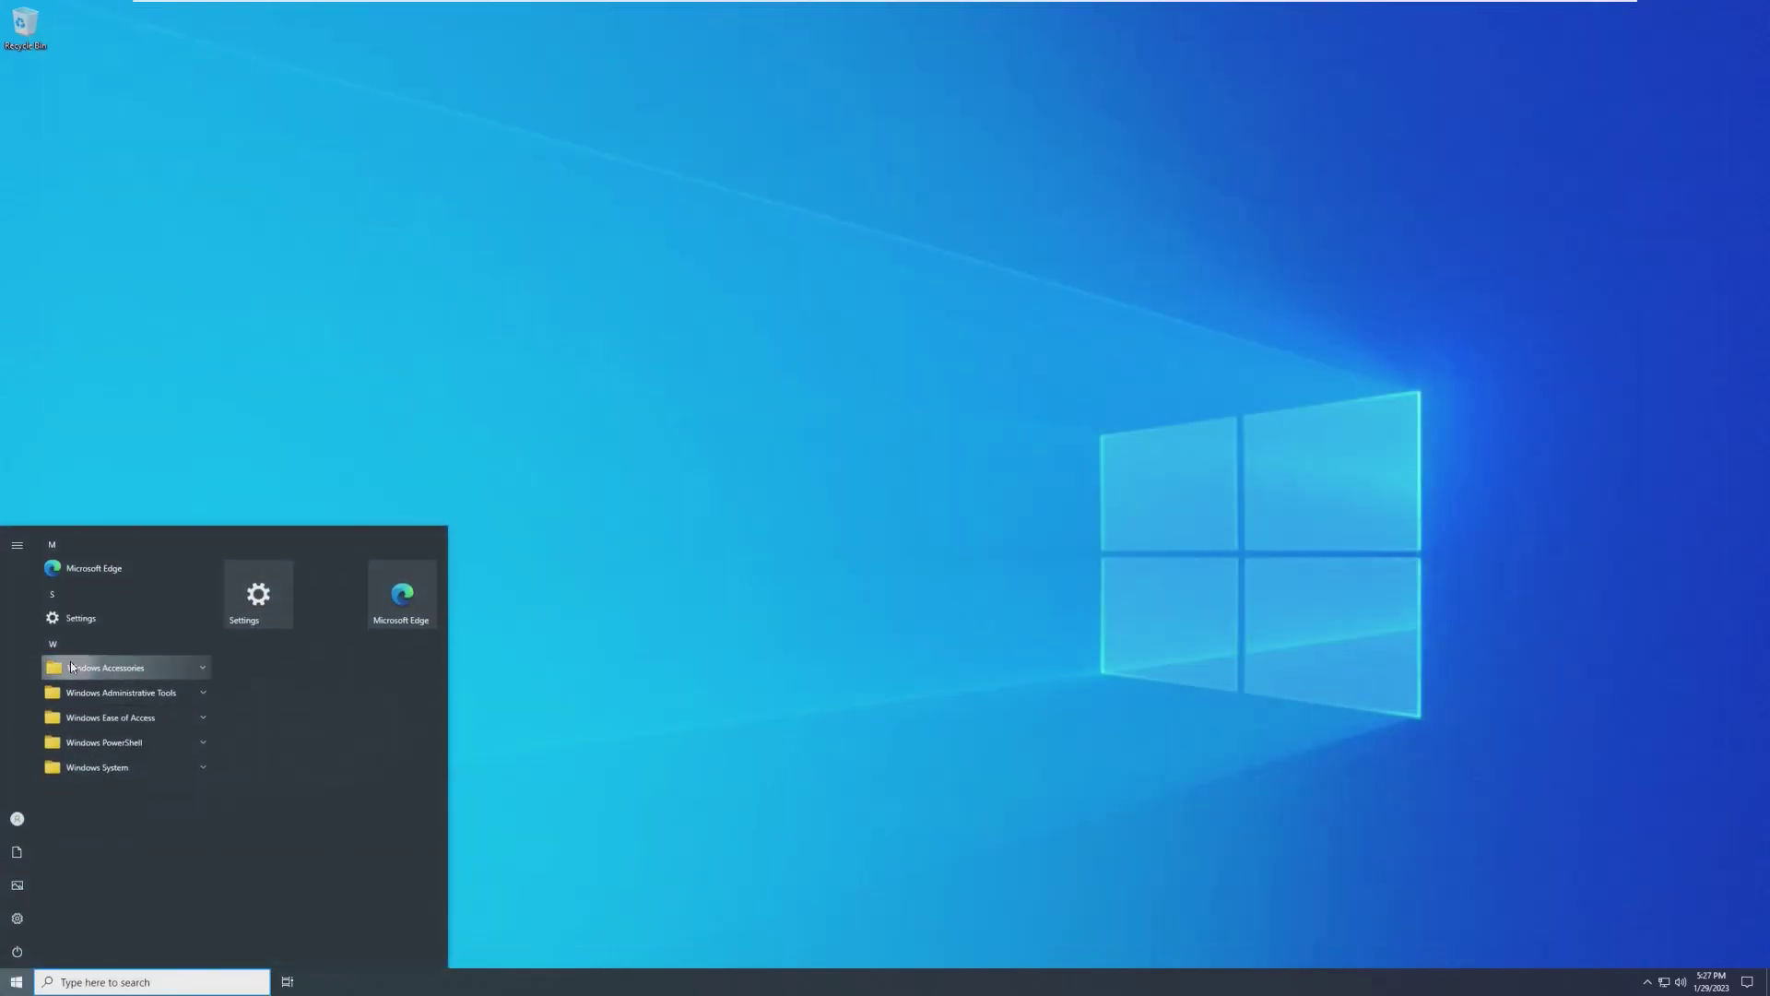
click(101, 668)
scroll(96, 773, down, 2)
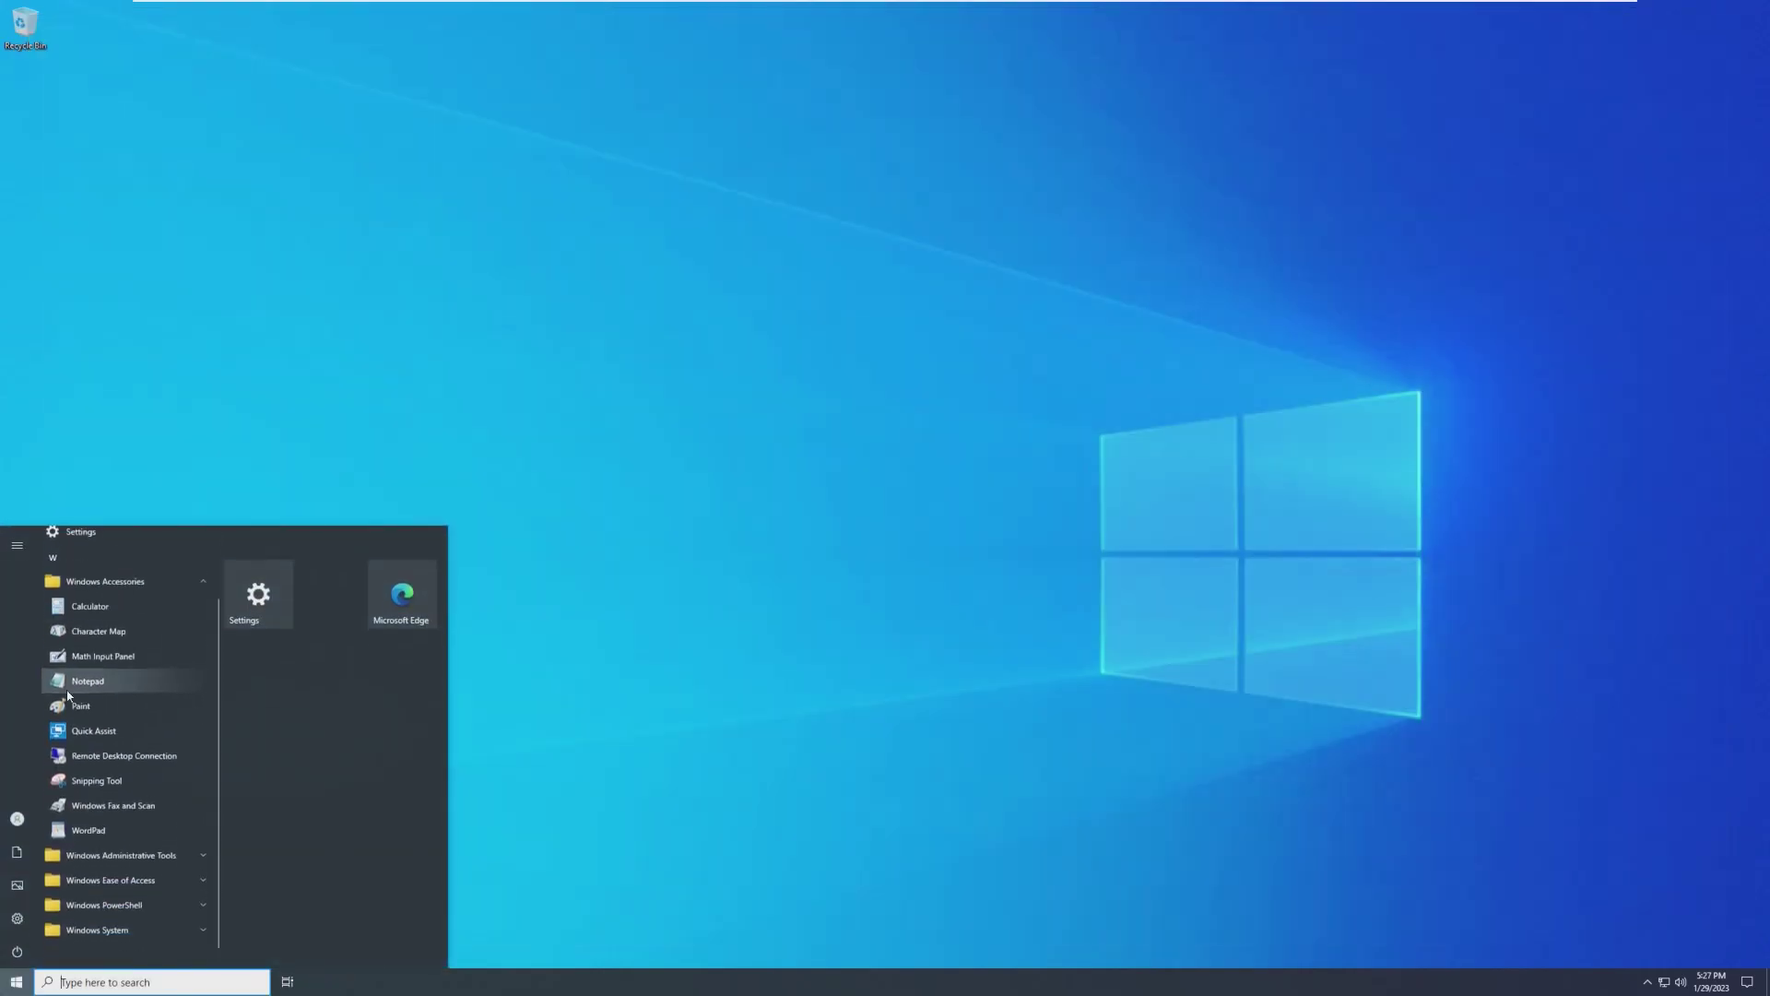
click(126, 595)
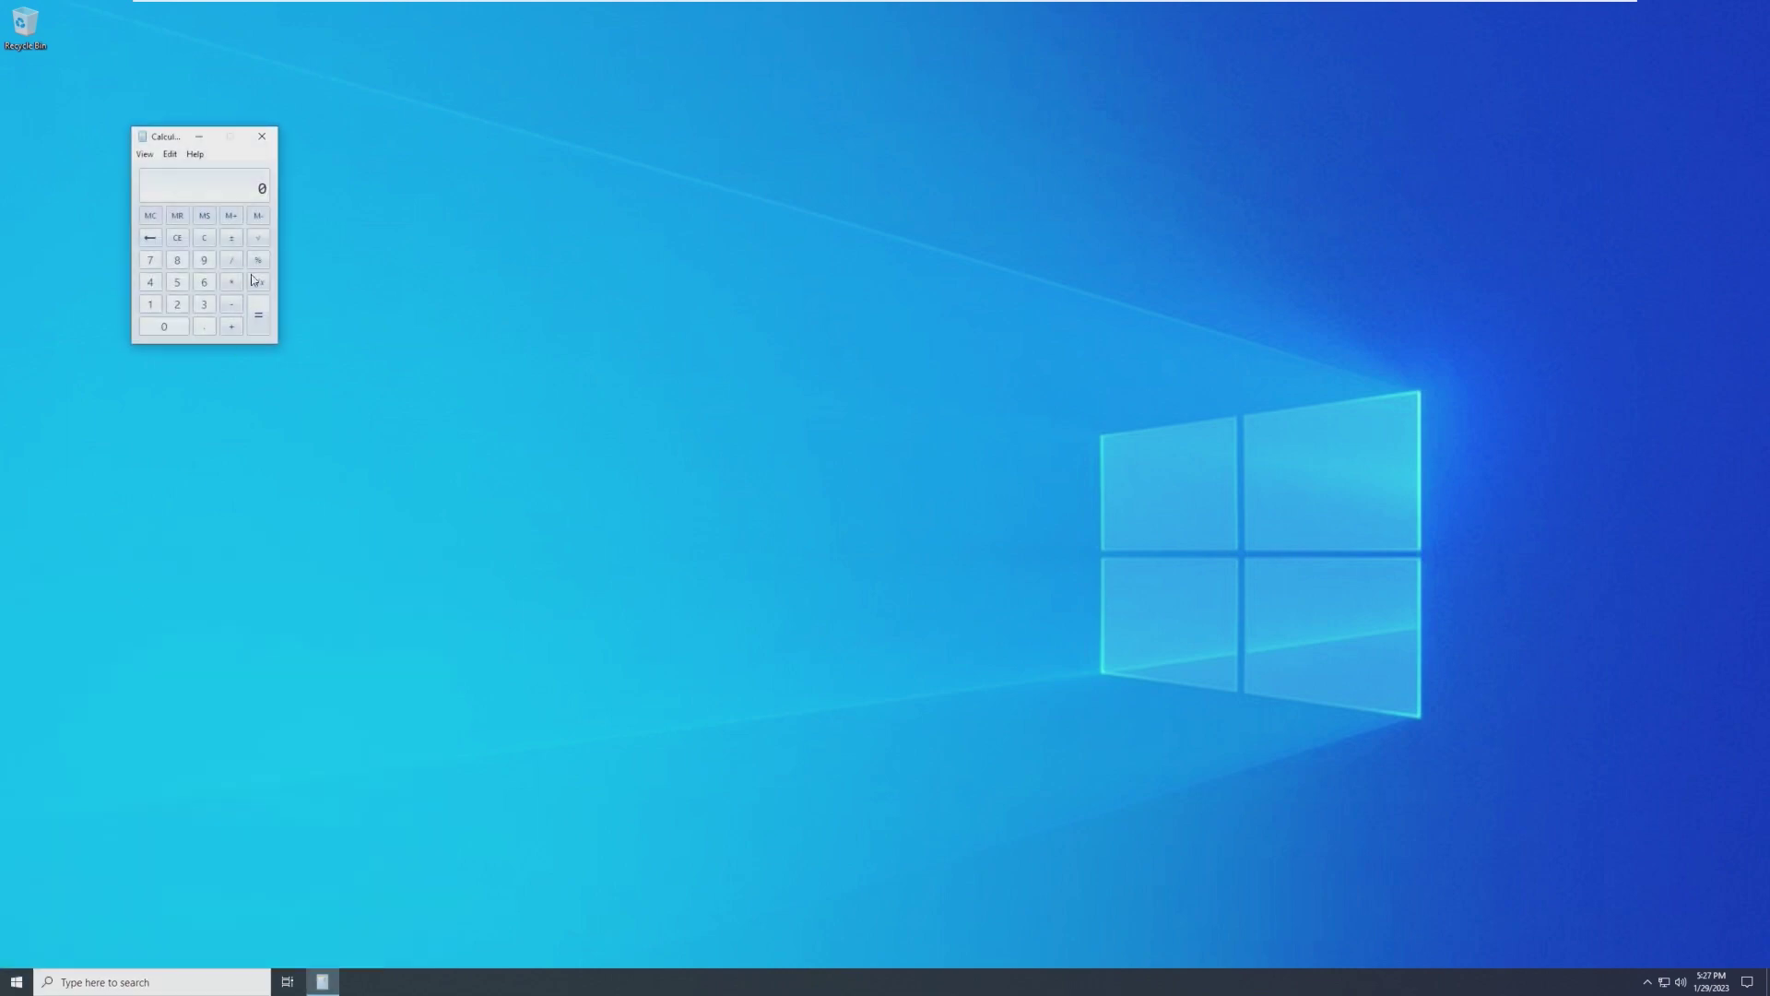
drag(160, 141, 323, 268)
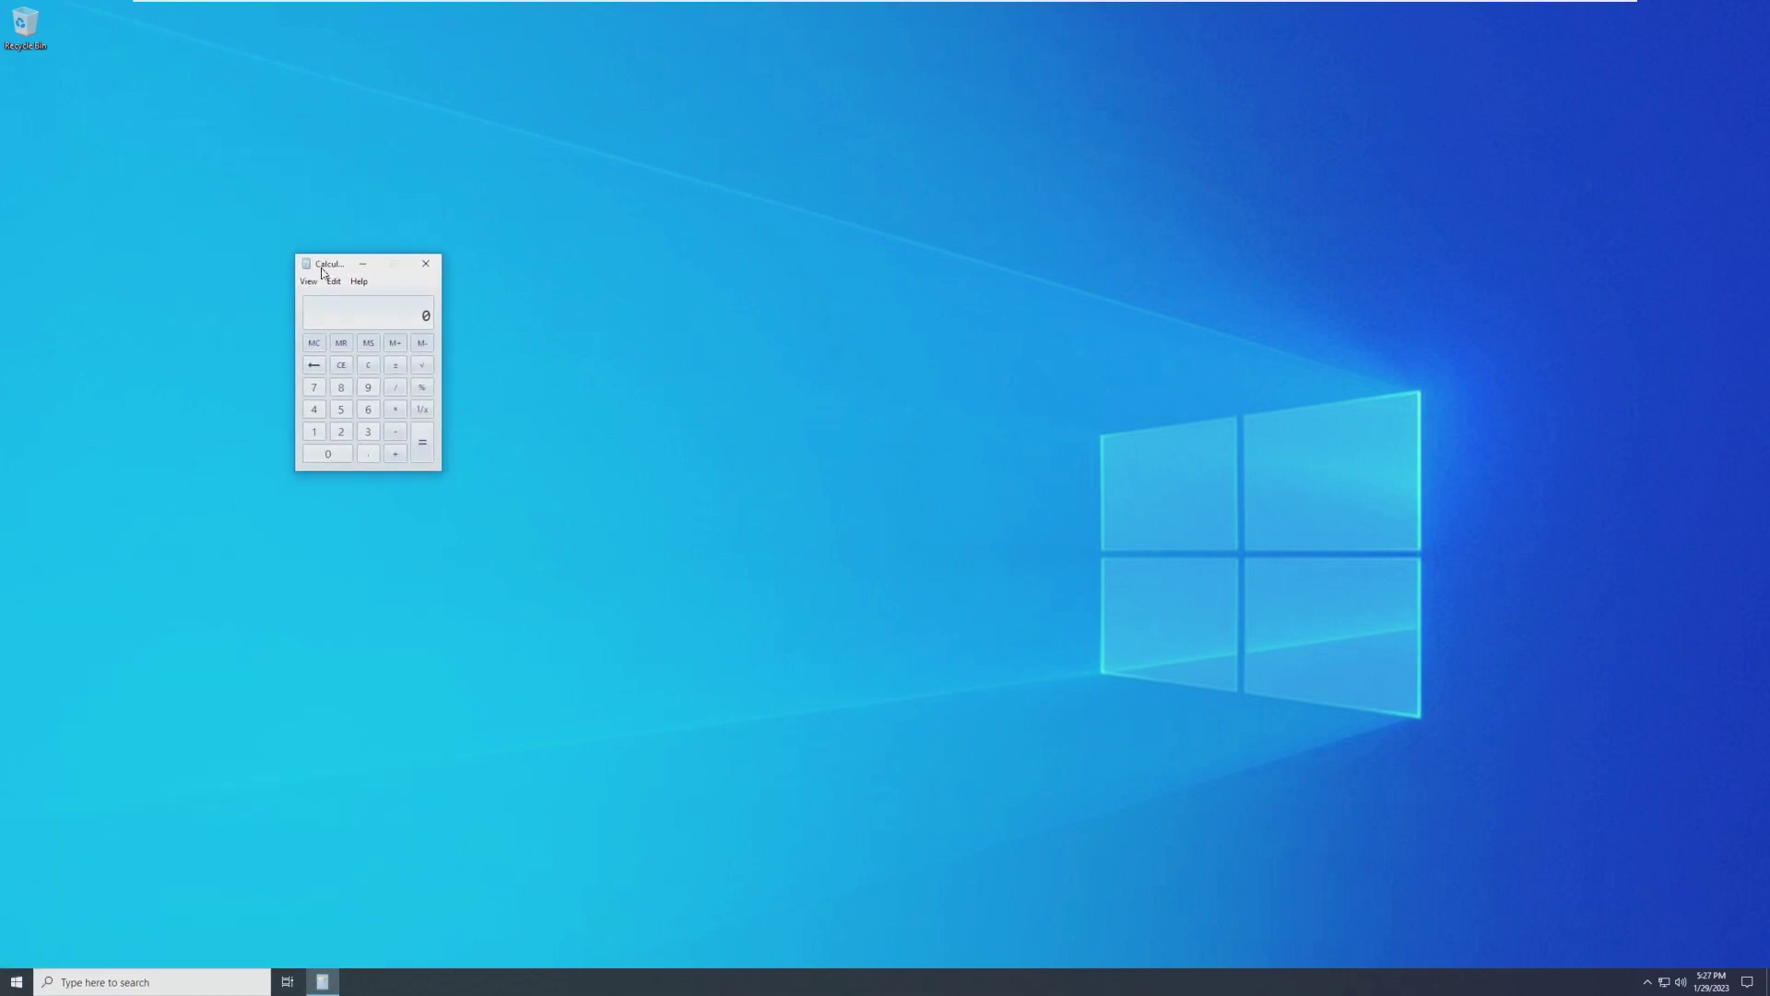
click(425, 263)
Jump through the Start menu's alphabet index to Windows Accessories, open Paint, then close it
click(16, 981)
click(116, 647)
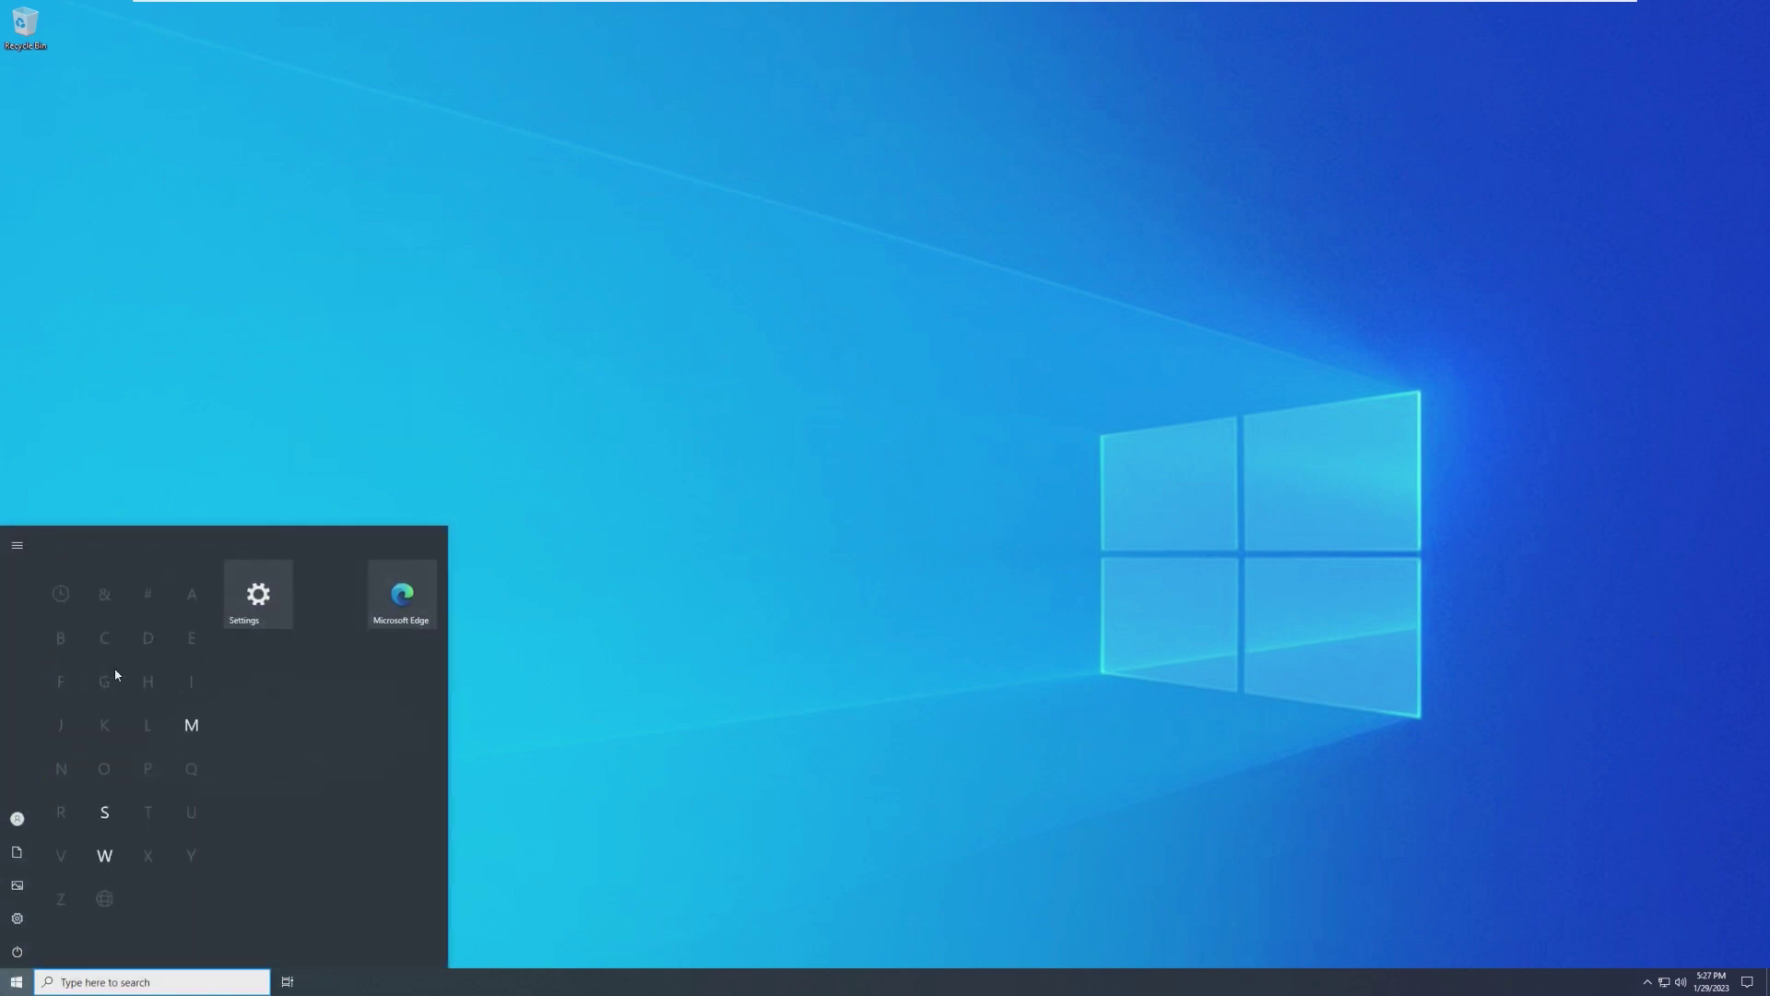
click(191, 725)
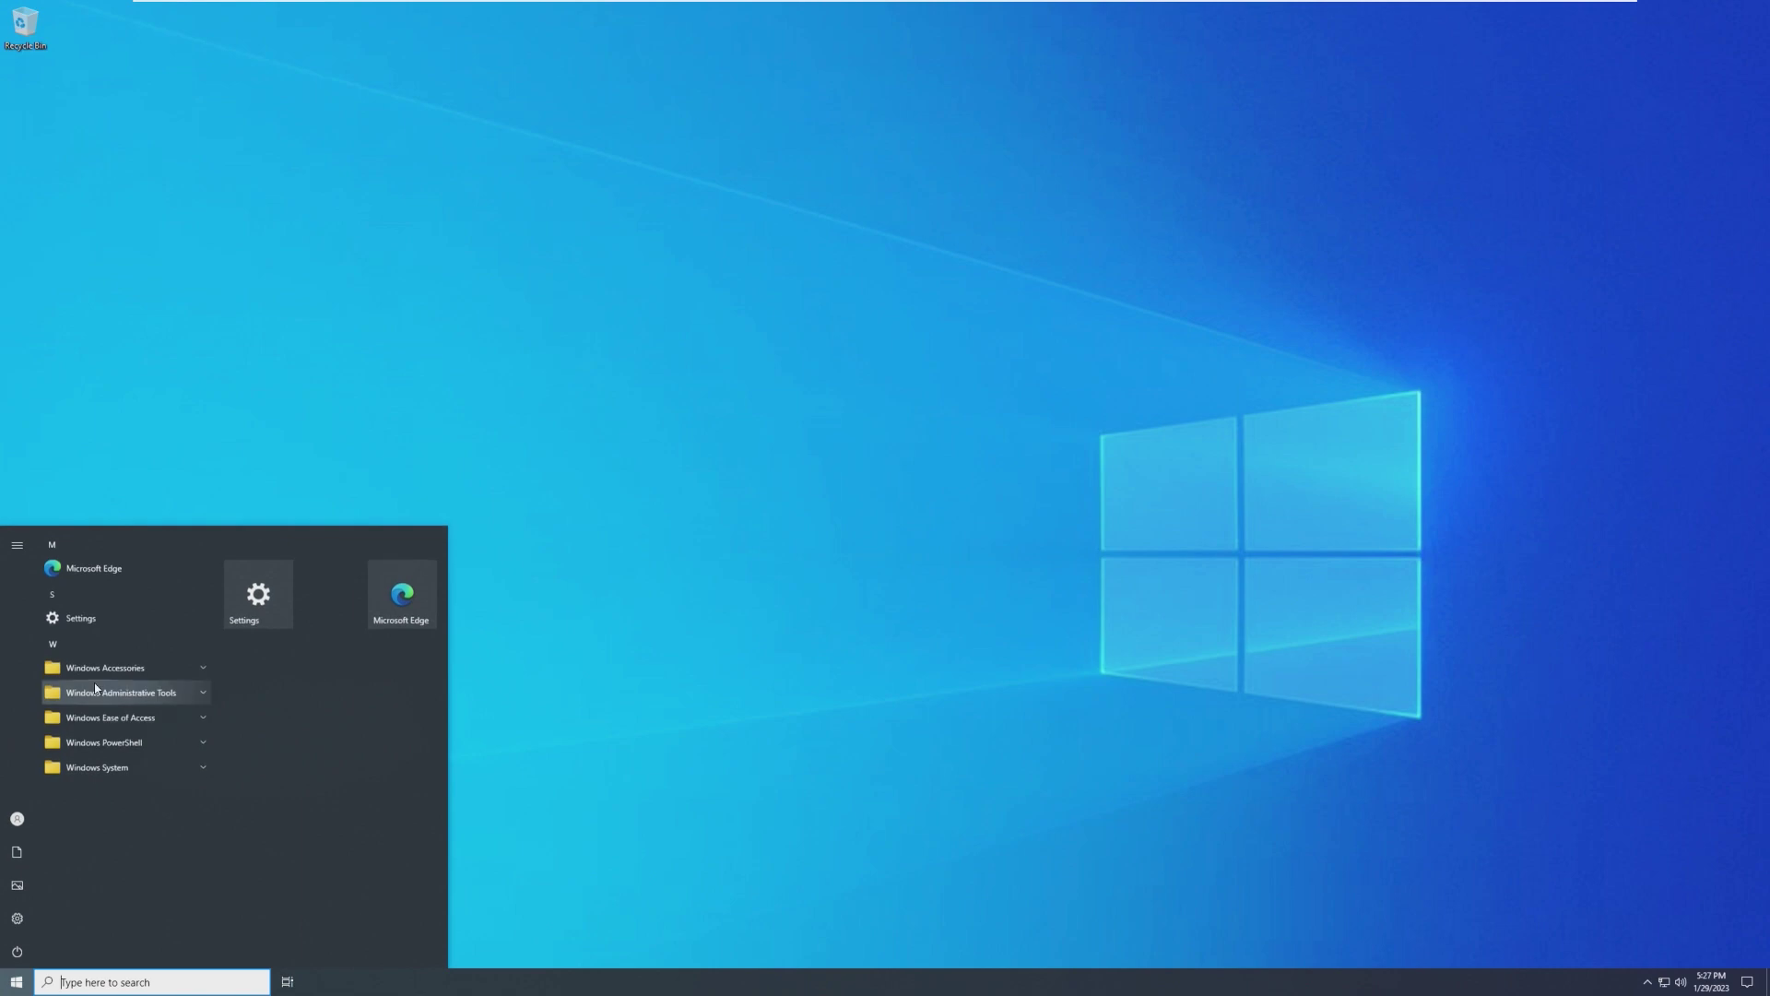
click(102, 667)
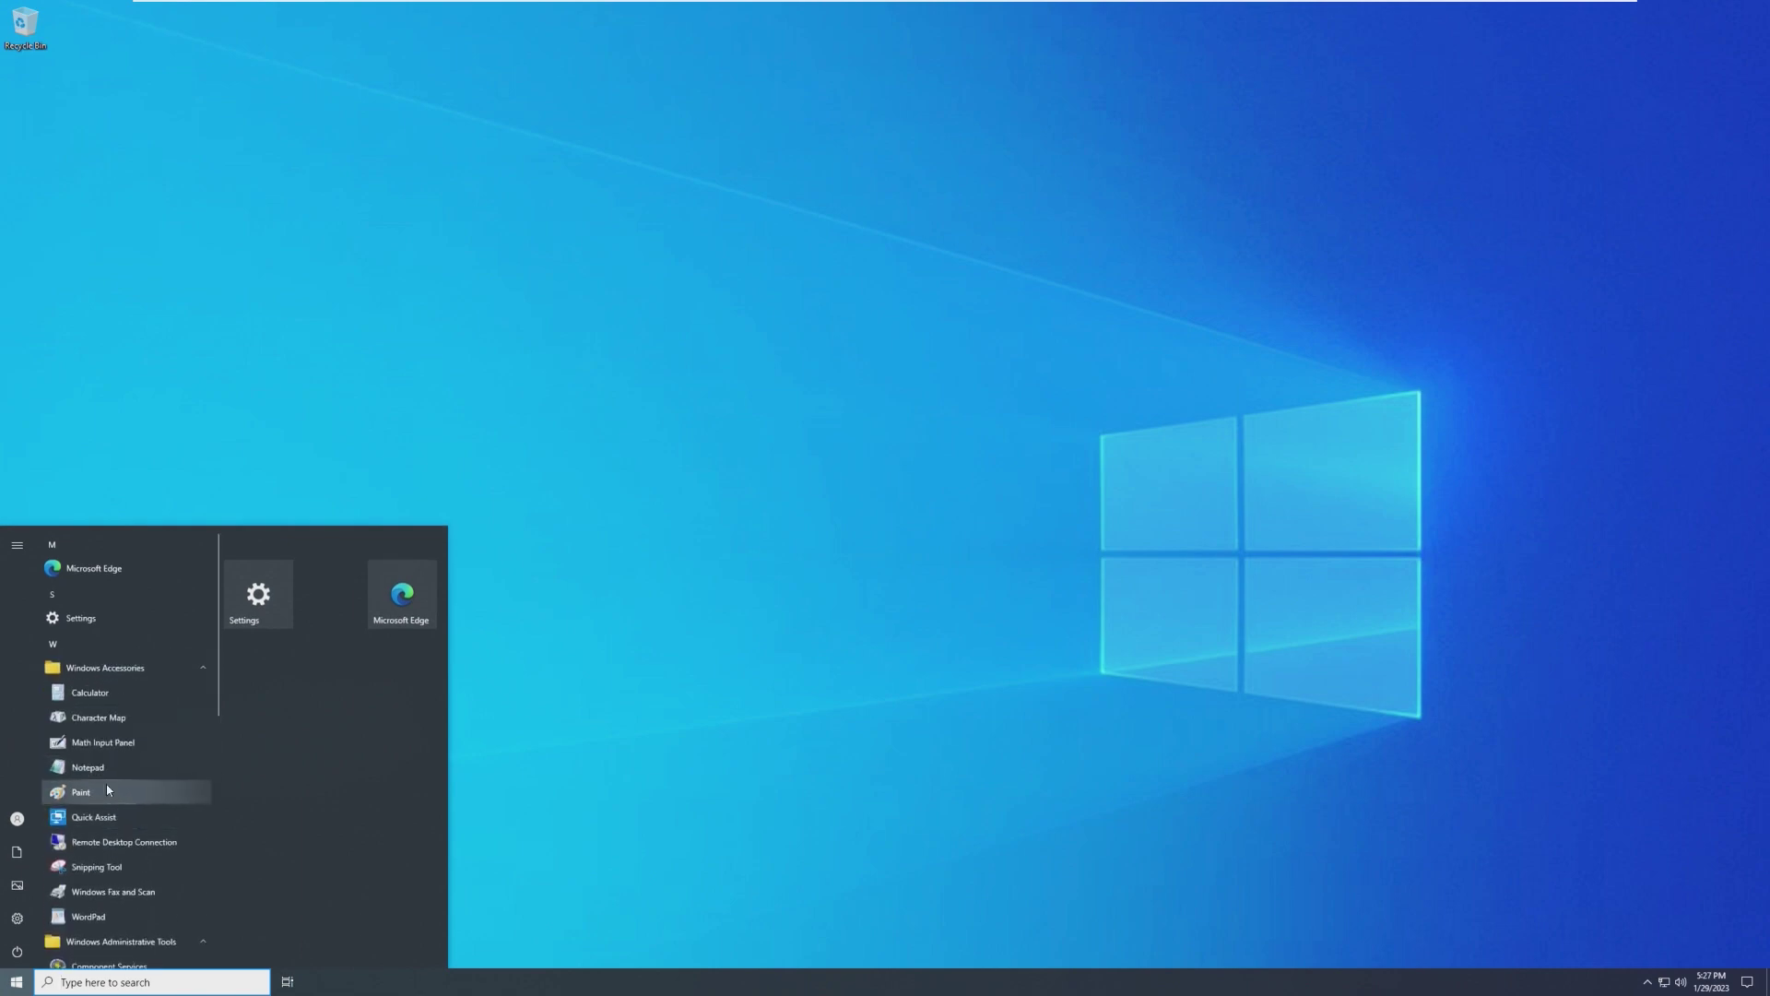
click(108, 790)
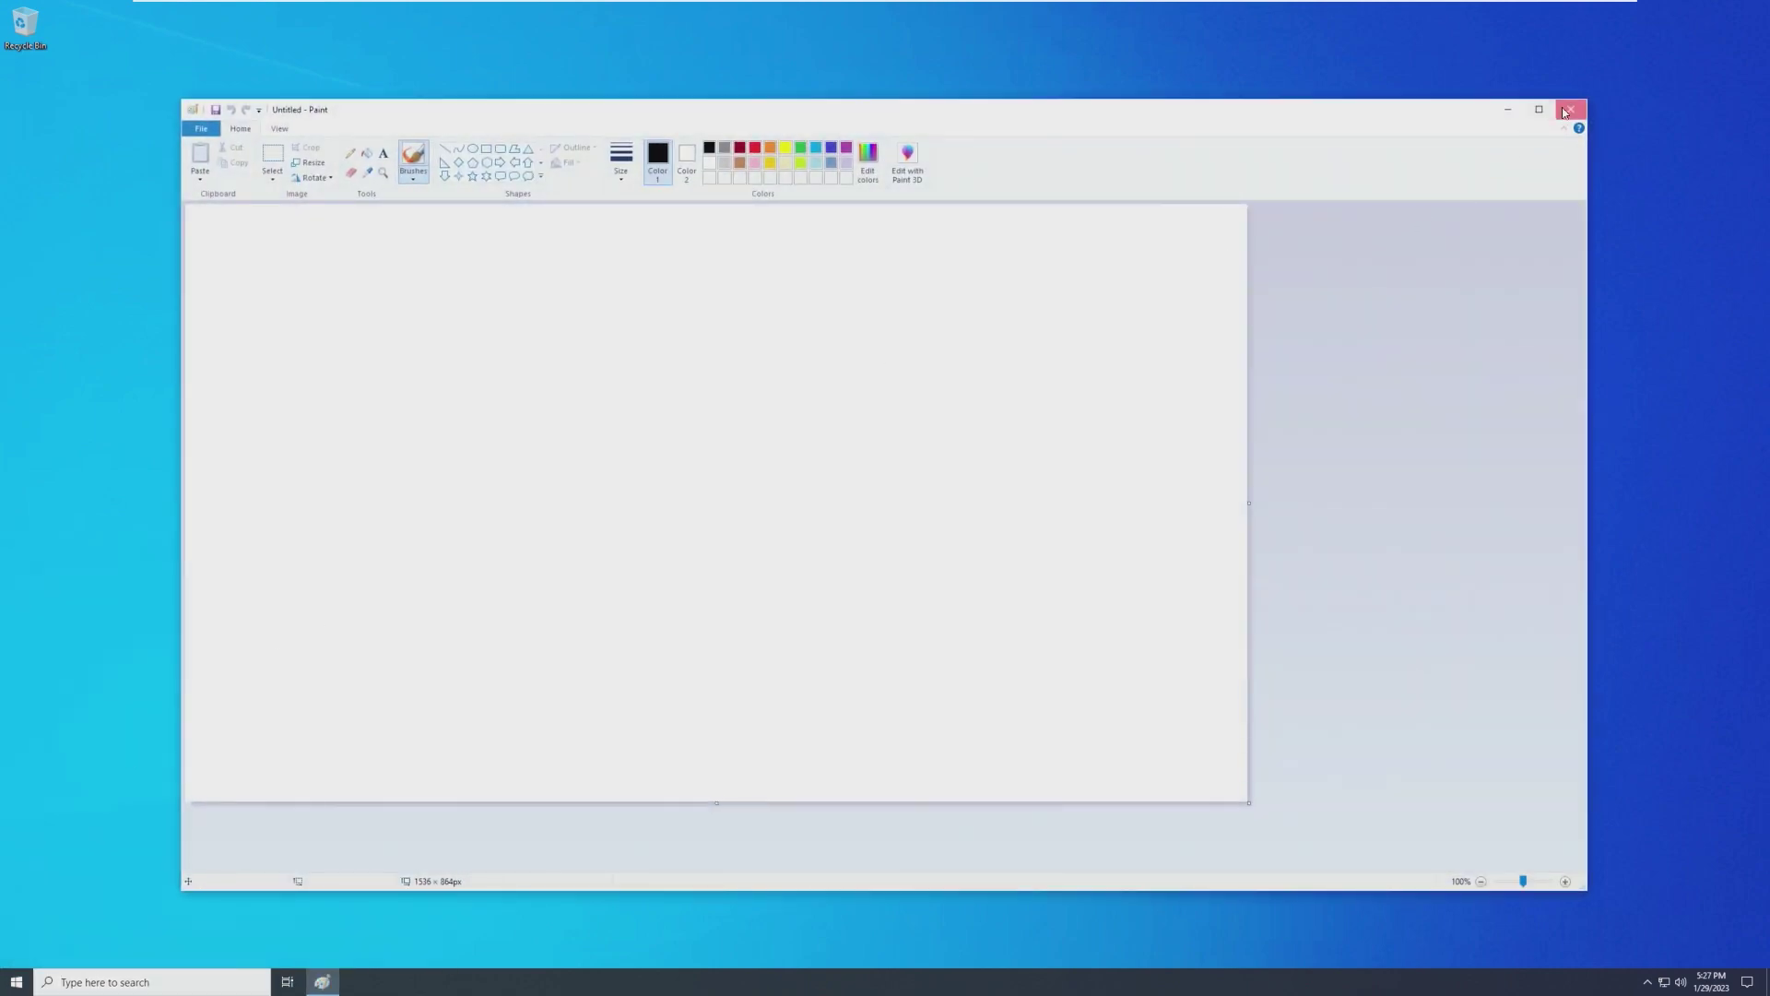
click(1572, 109)
click(16, 982)
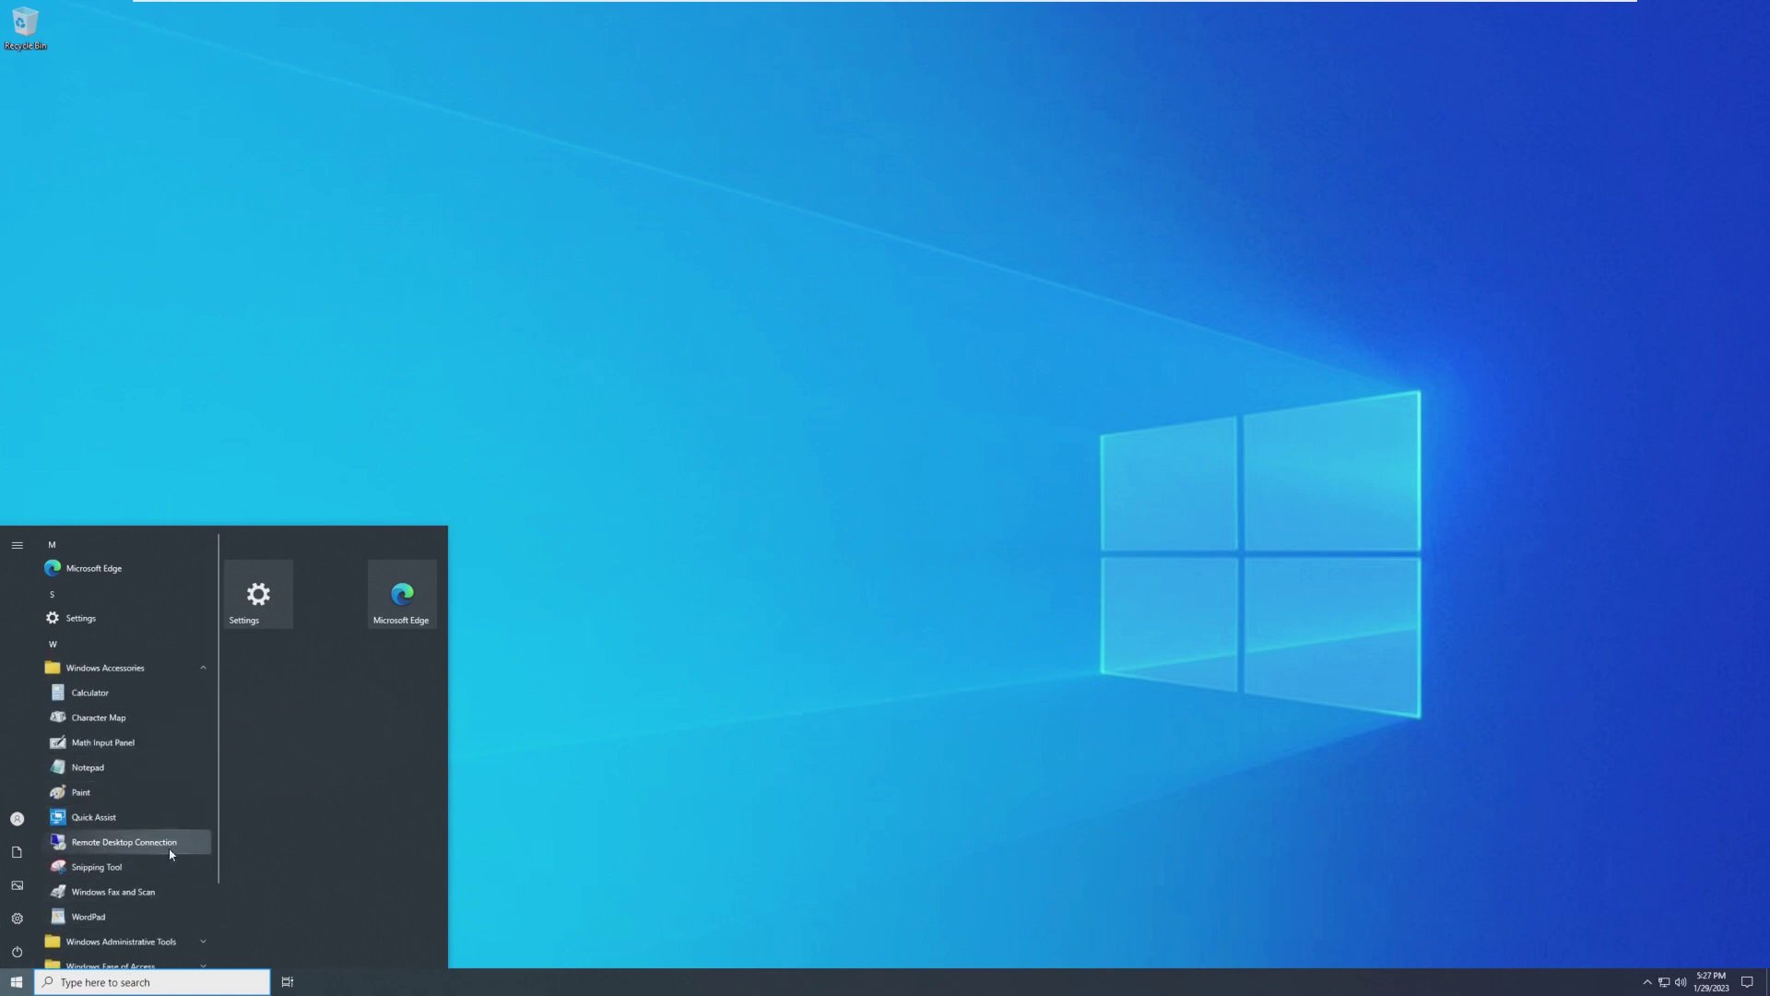
Launch the Snipping Tool from the Start menu and close it again
scroll(166, 867, down, 1)
click(155, 808)
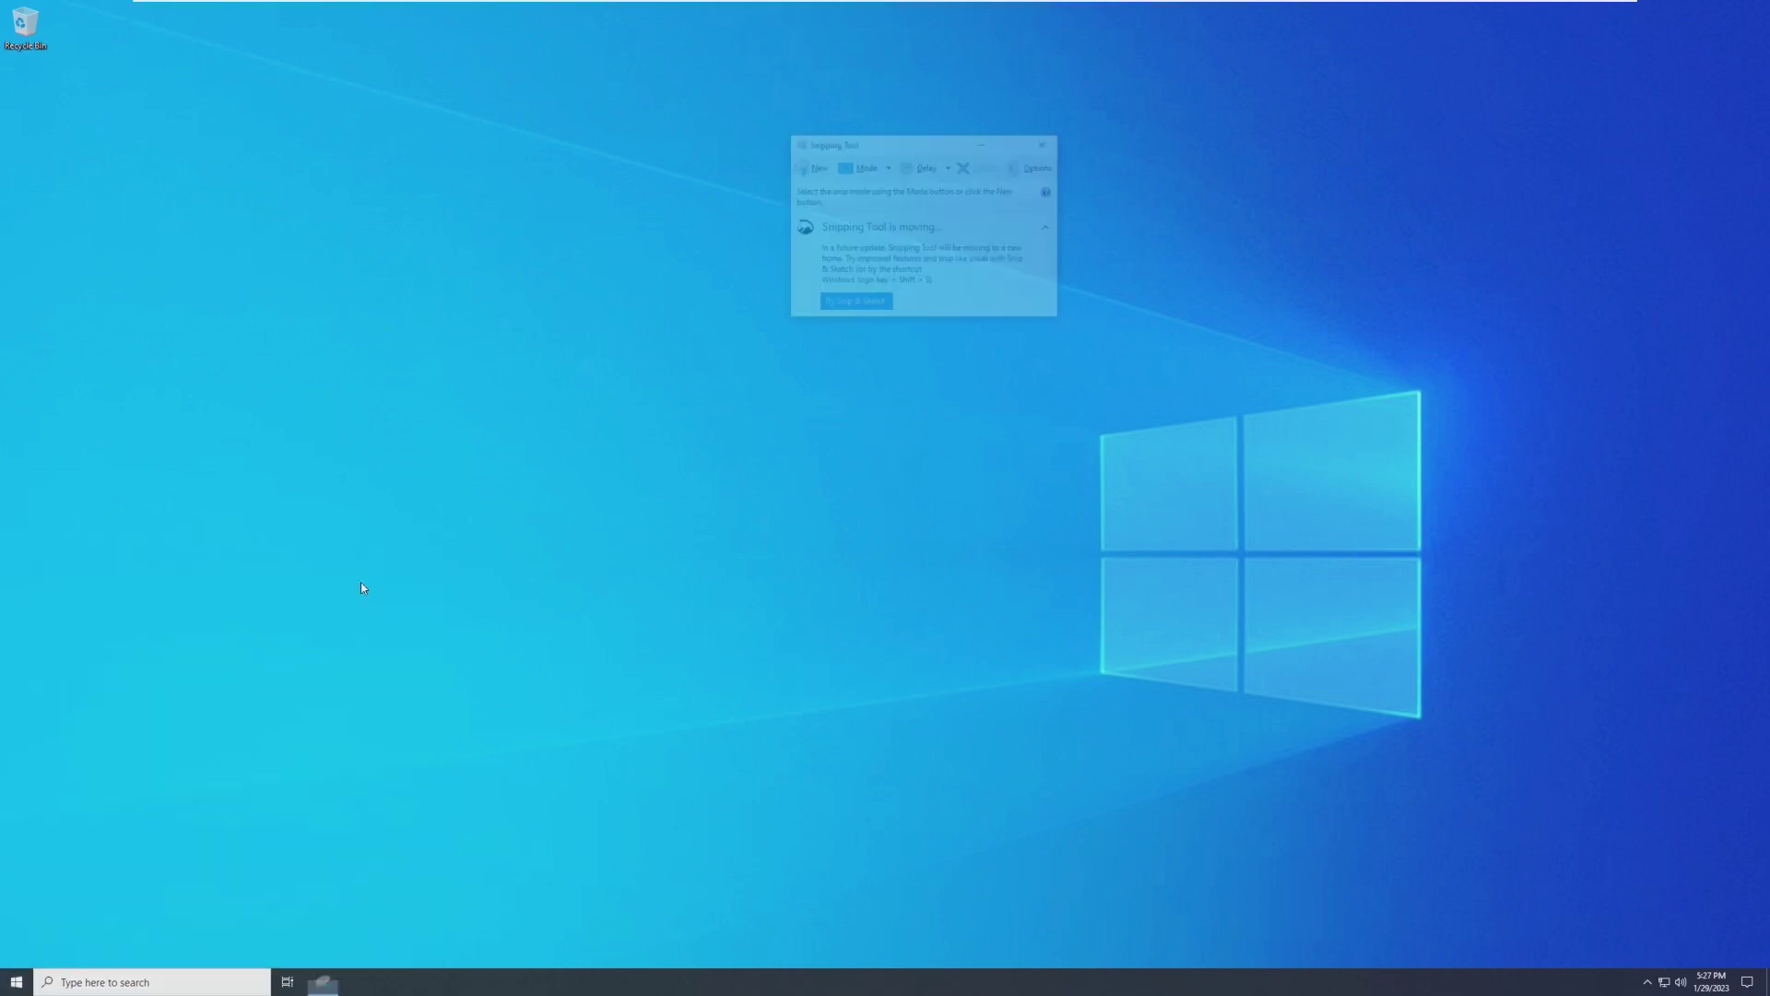
click(1053, 145)
Expand the Windows Administrative Tools, Ease of Access, PowerShell and System folders in Start
click(15, 982)
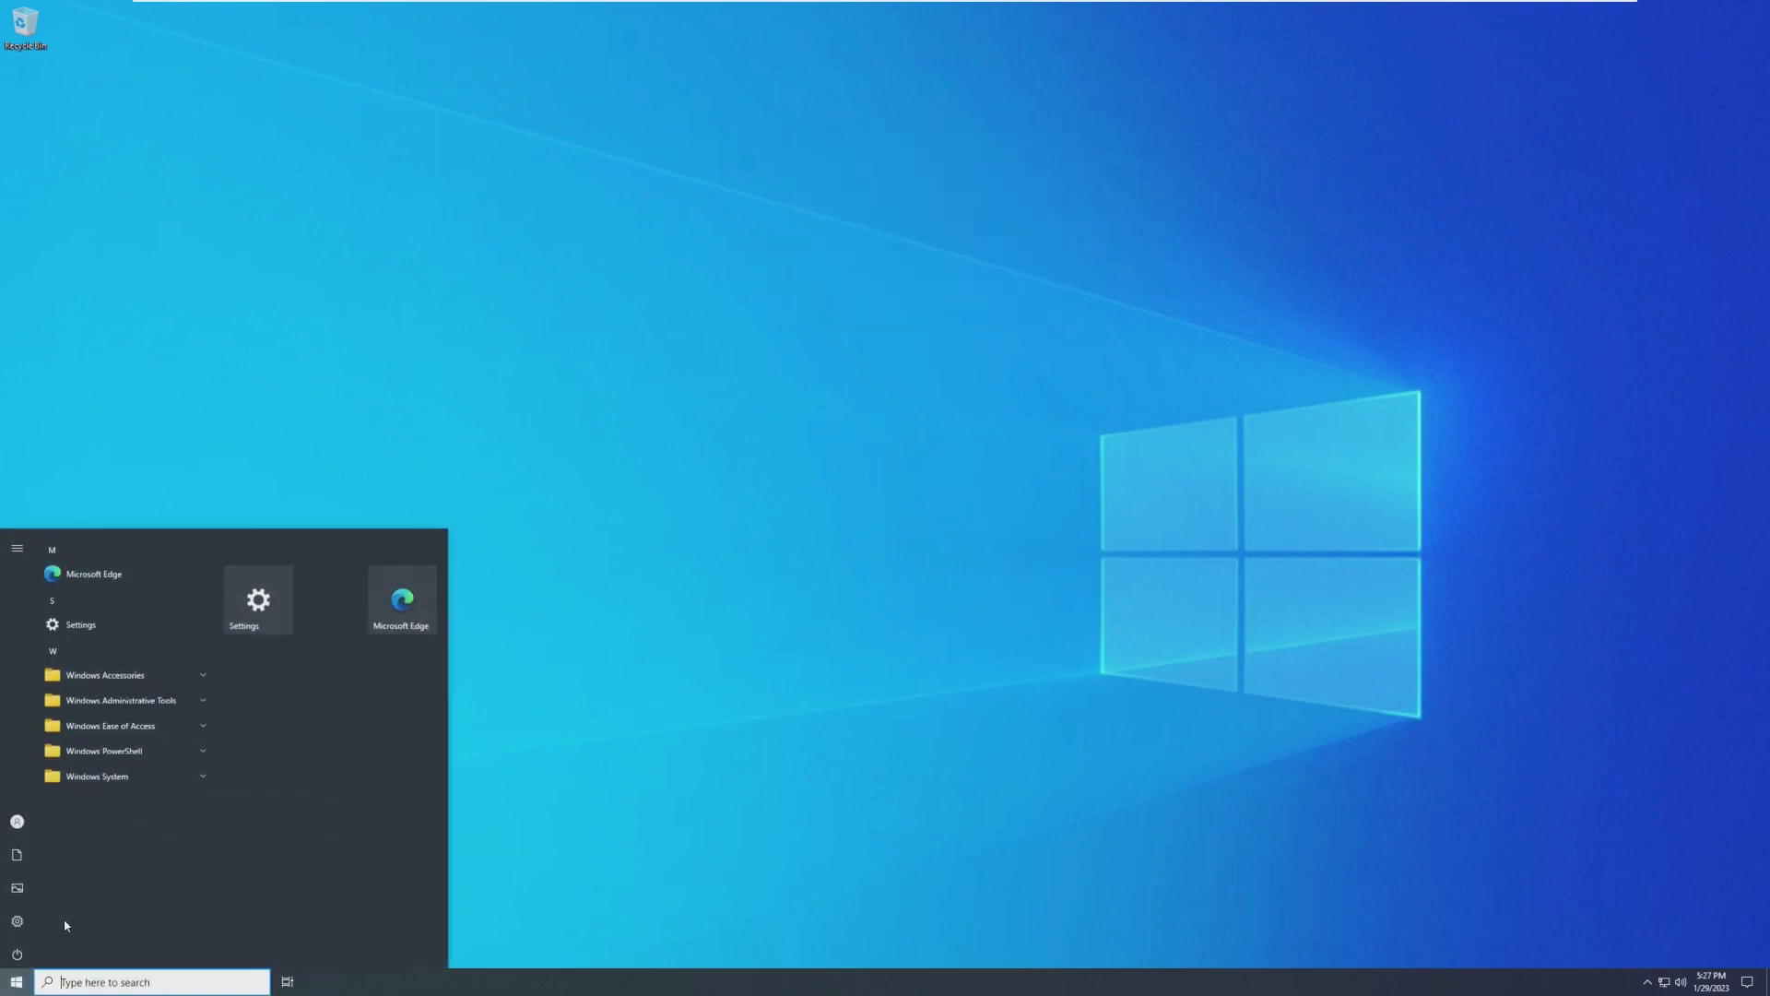
click(121, 693)
scroll(102, 764, down, 5)
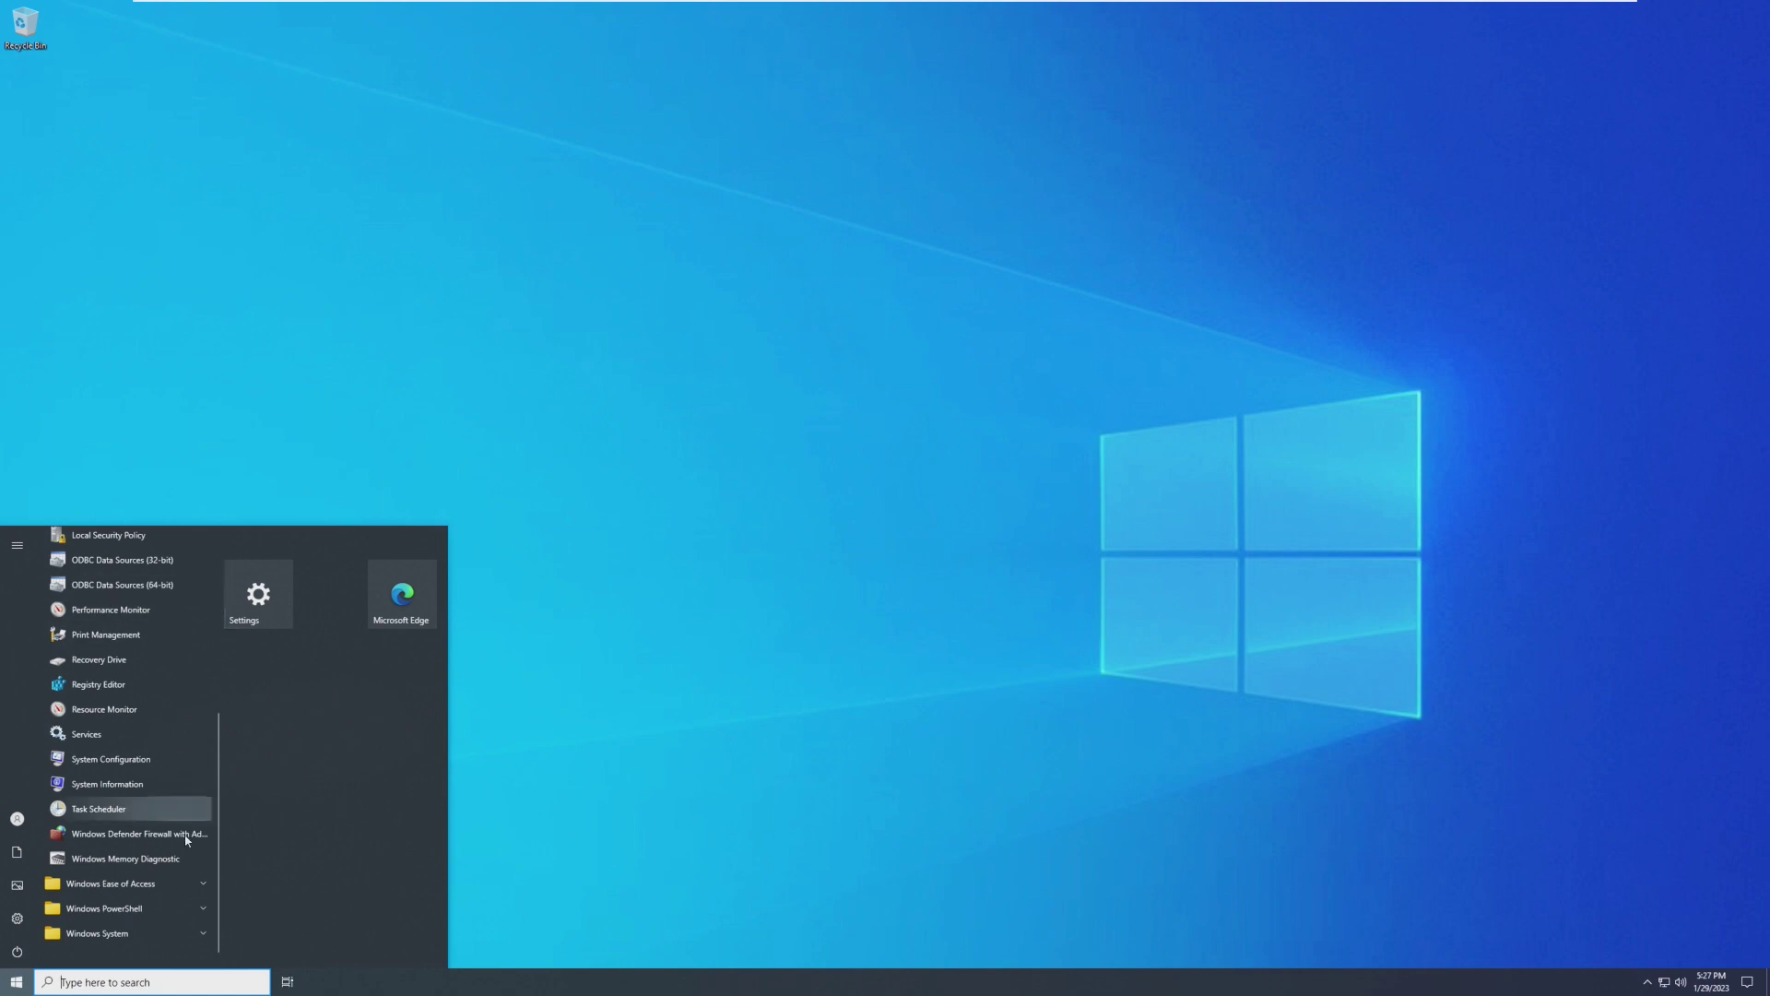
click(126, 871)
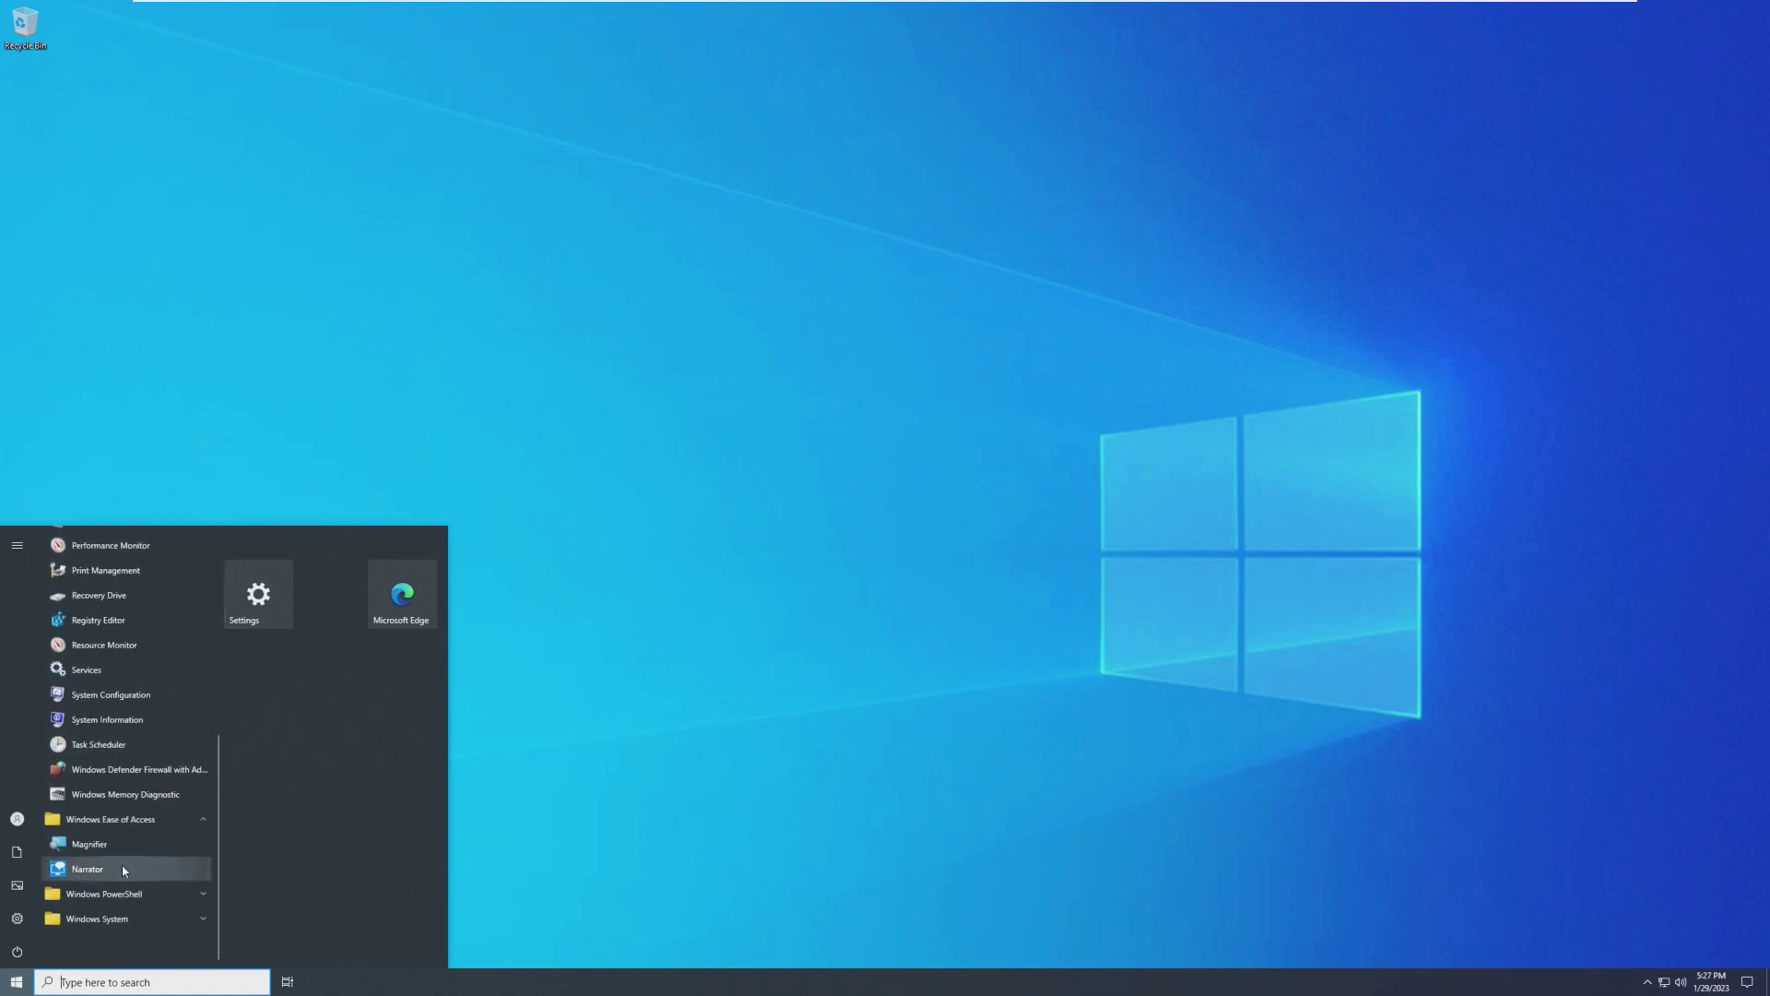
click(123, 892)
click(119, 920)
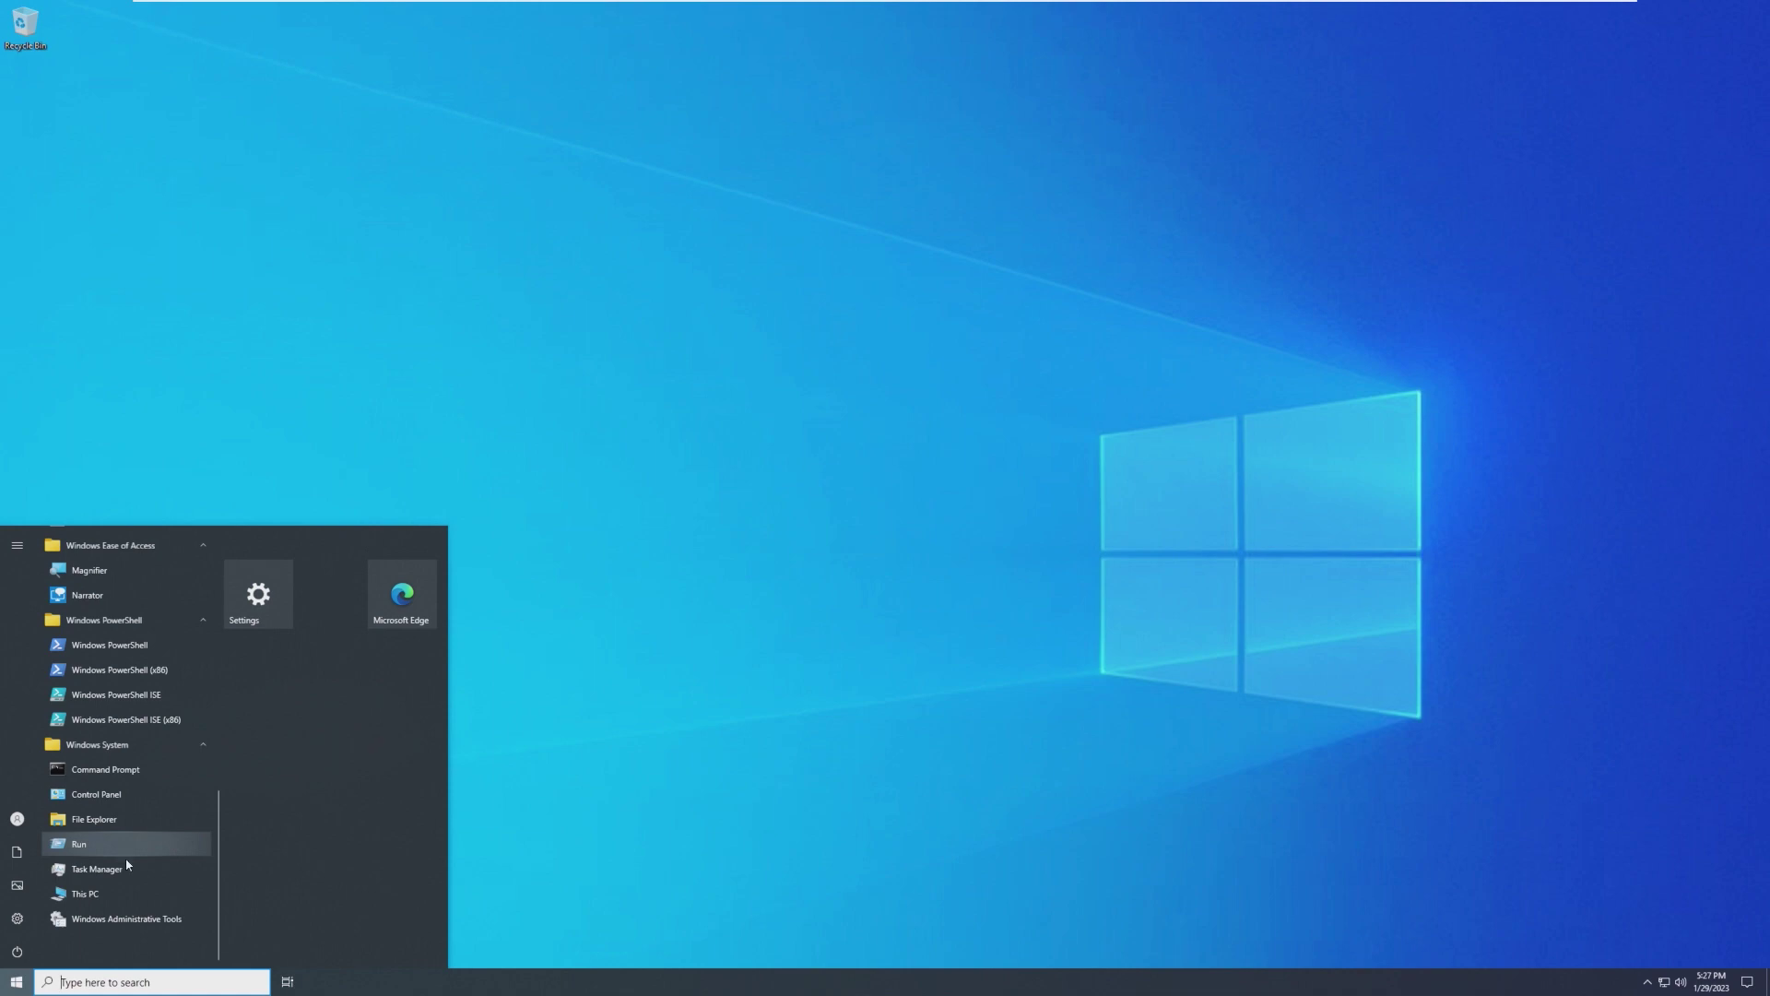
Open the Administrative Tools folder, select the Firewall and Memory Diagnostic shortcuts, then close it
click(156, 911)
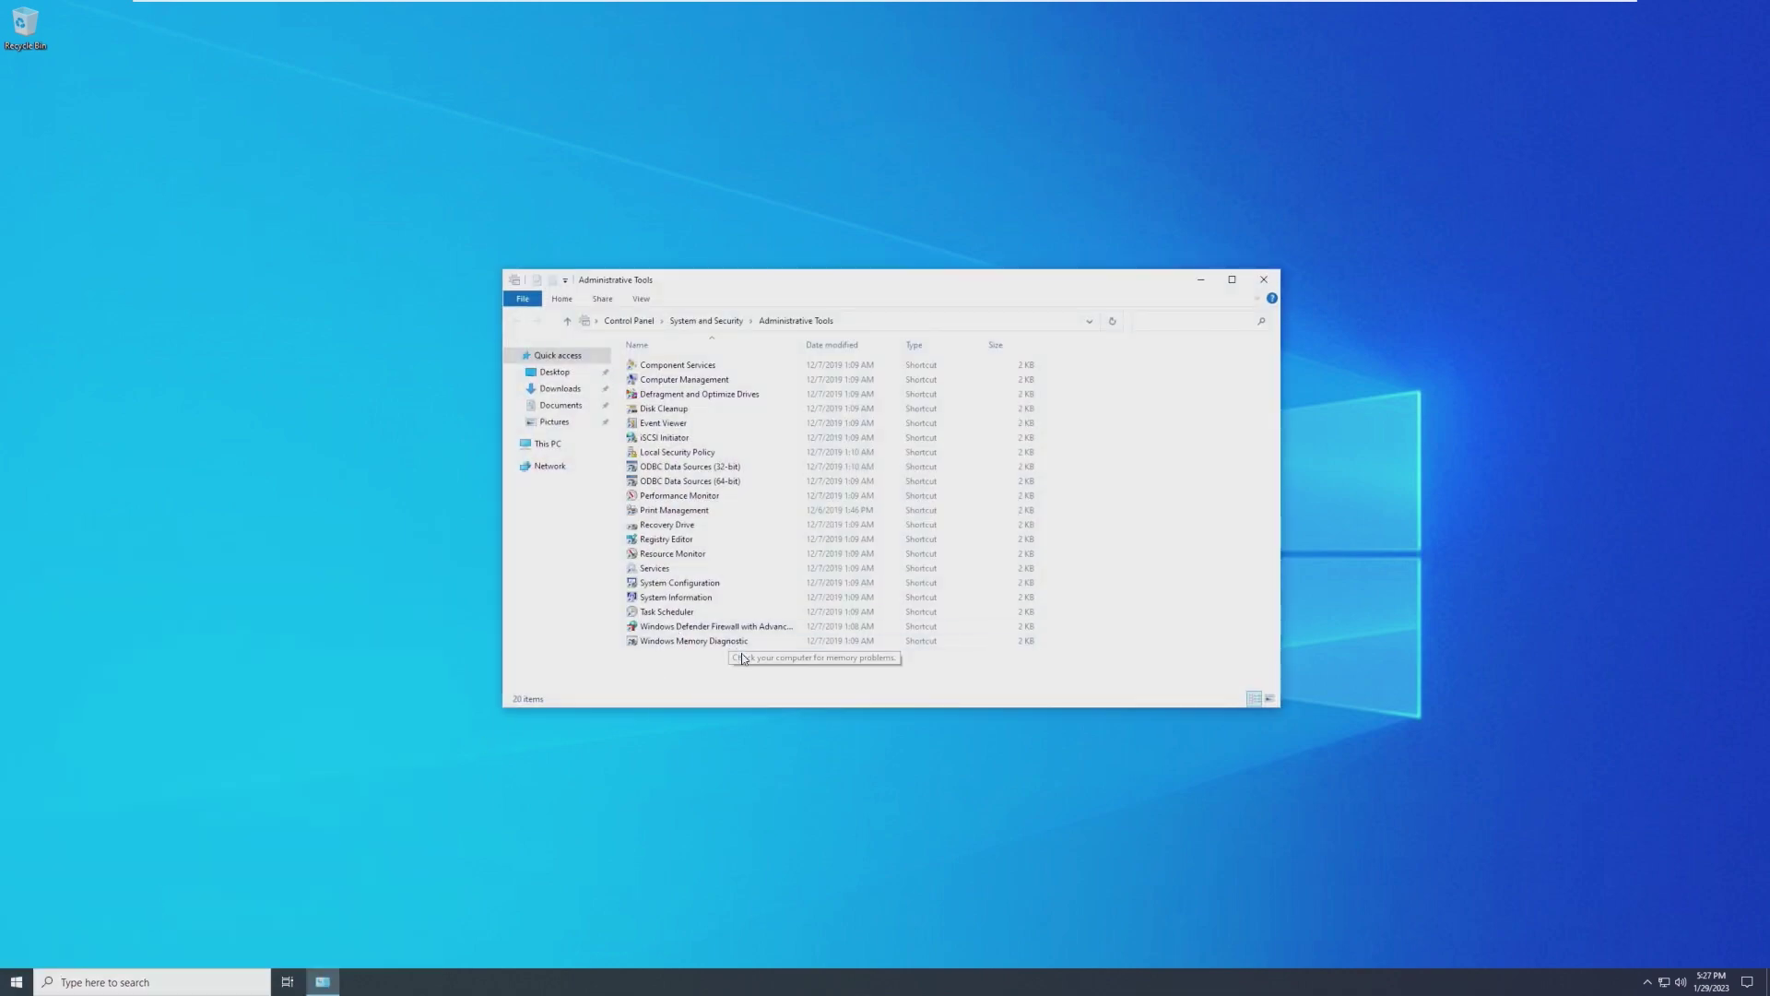
drag(742, 659, 685, 624)
right_click(685, 624)
click(1156, 512)
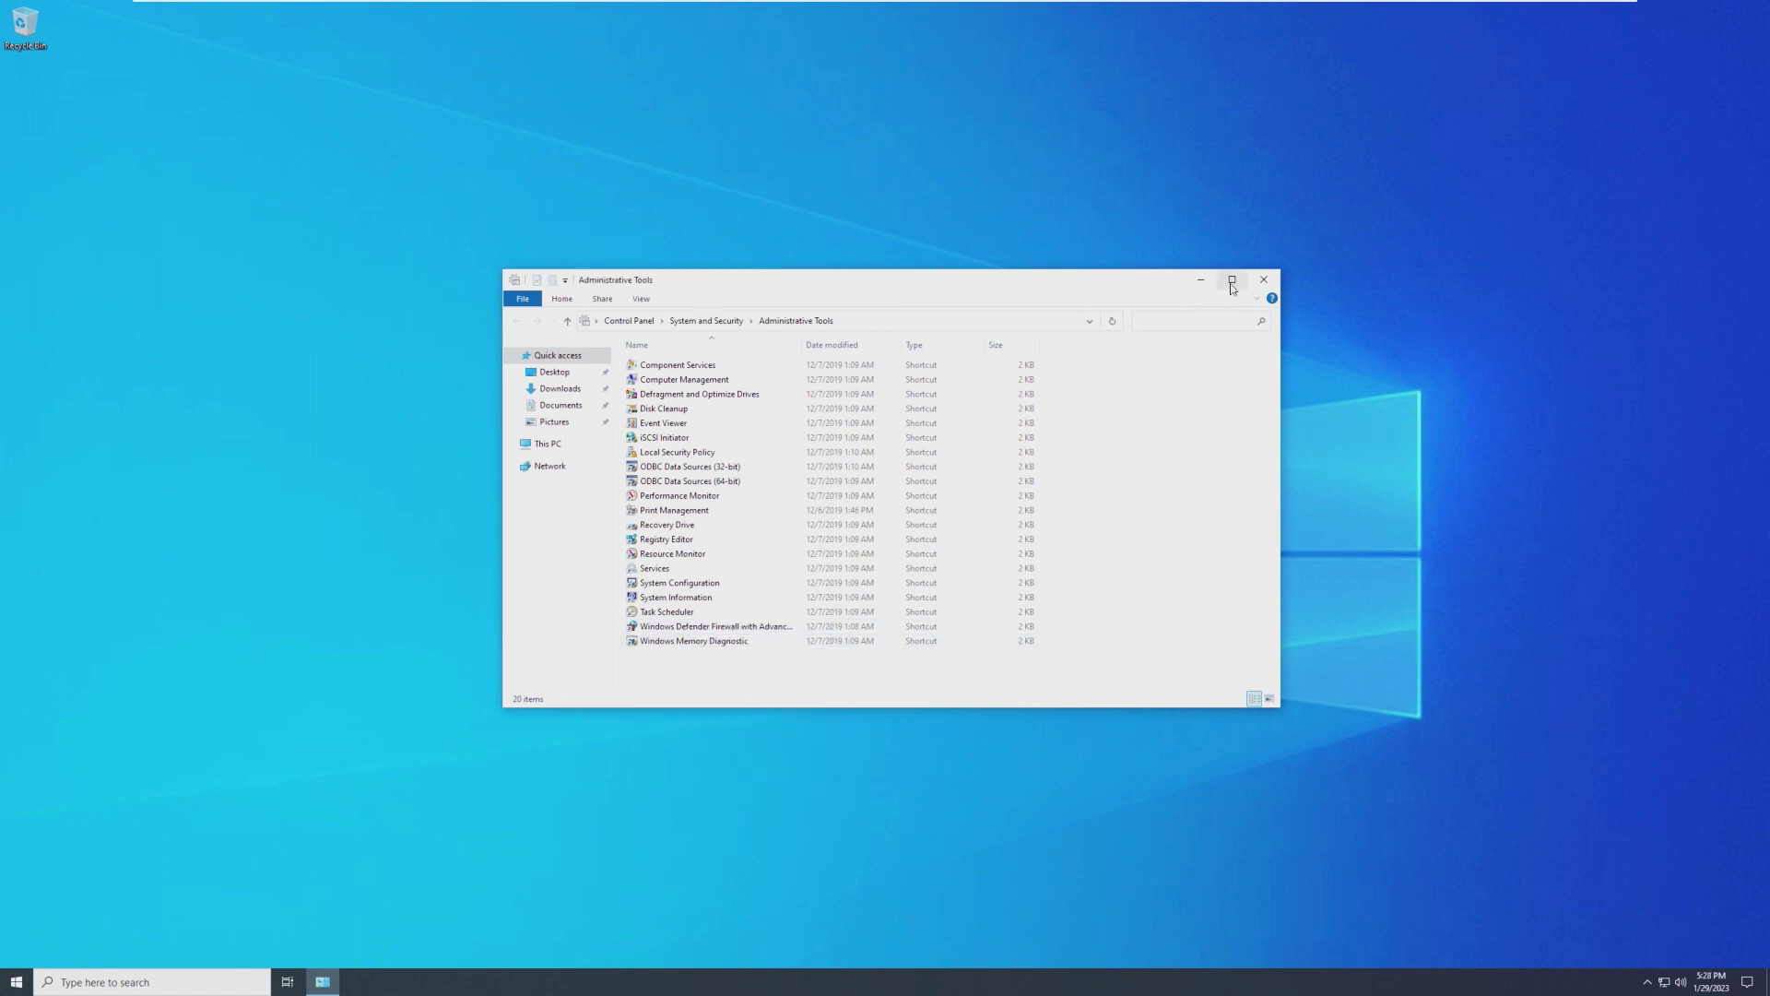
click(1264, 280)
Open Settings and check for updates under Update & Security
key(super)
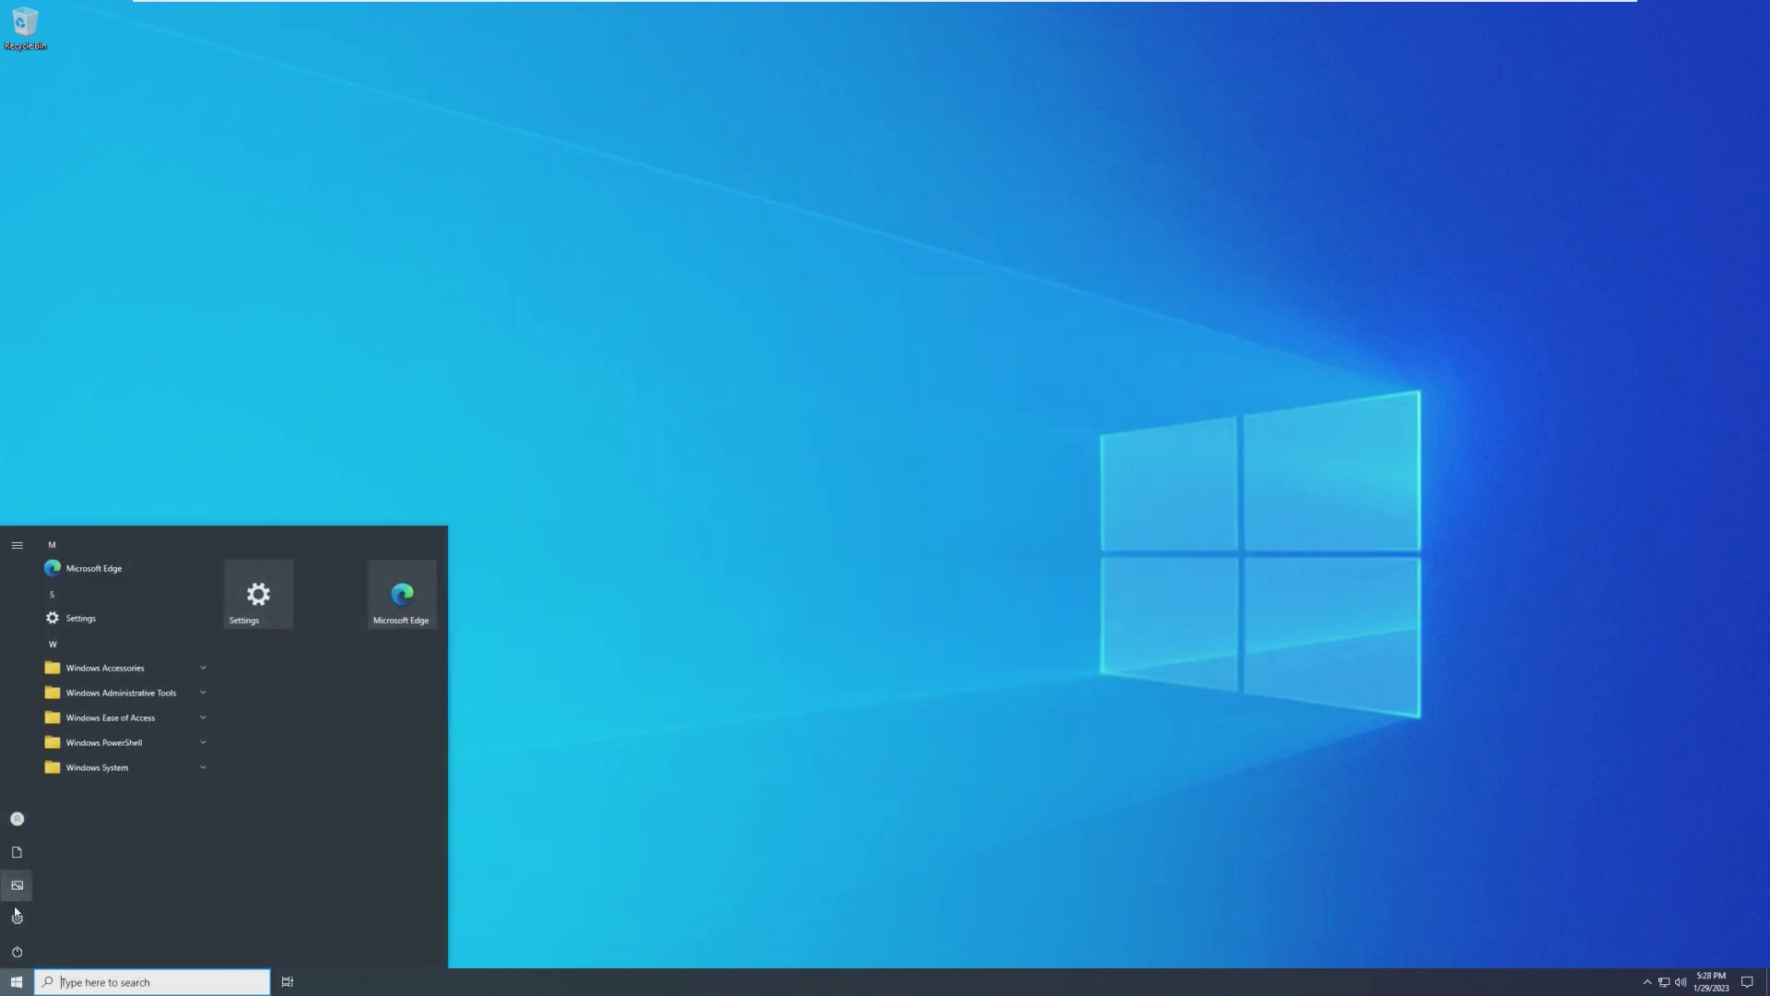
click(17, 886)
click(513, 177)
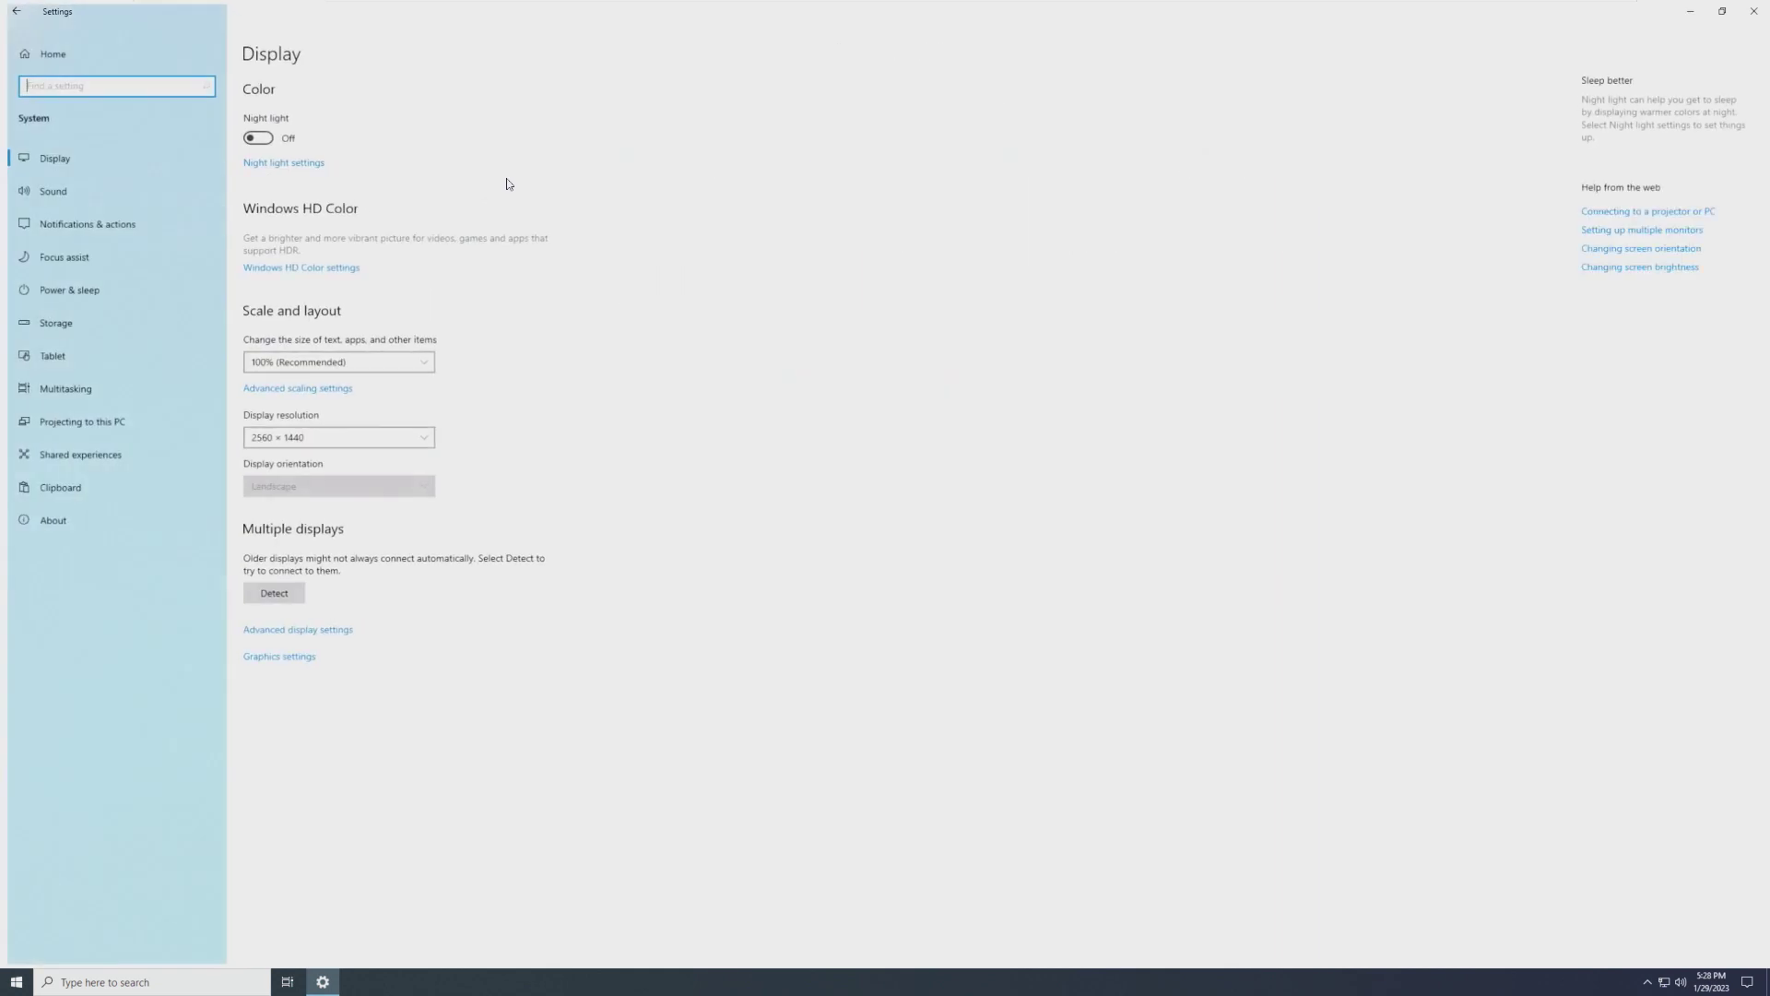
click(16, 11)
click(671, 303)
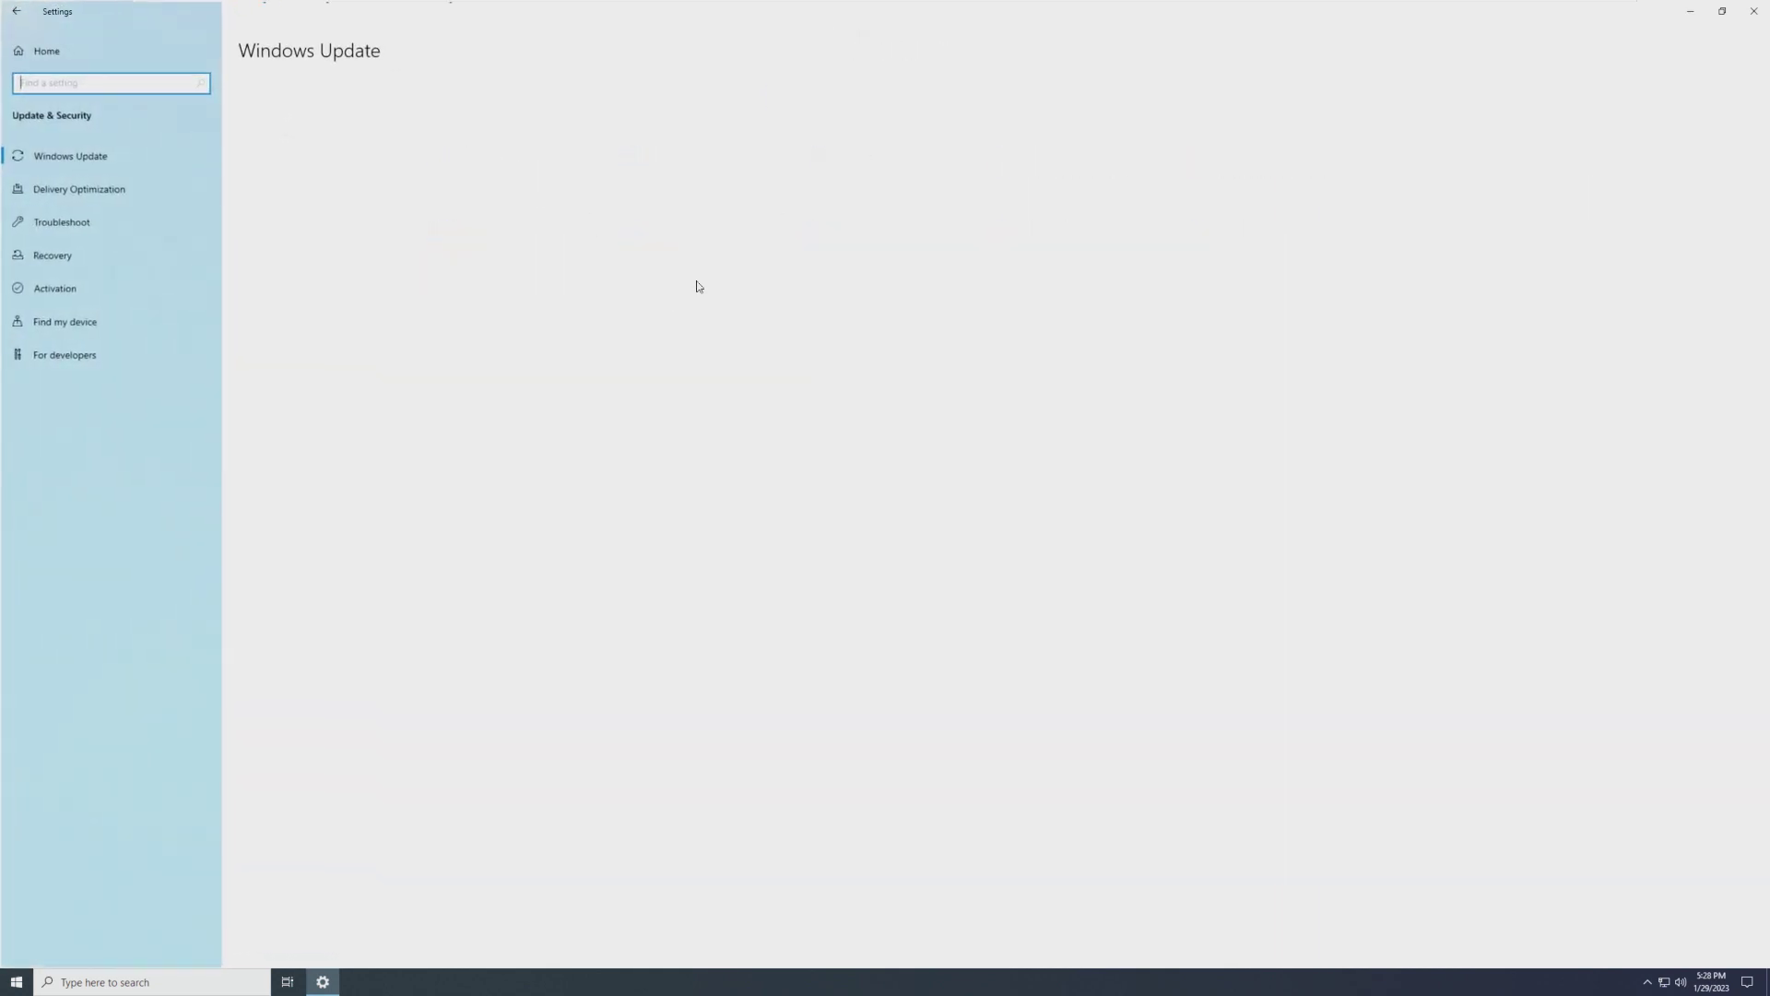
click(246, 128)
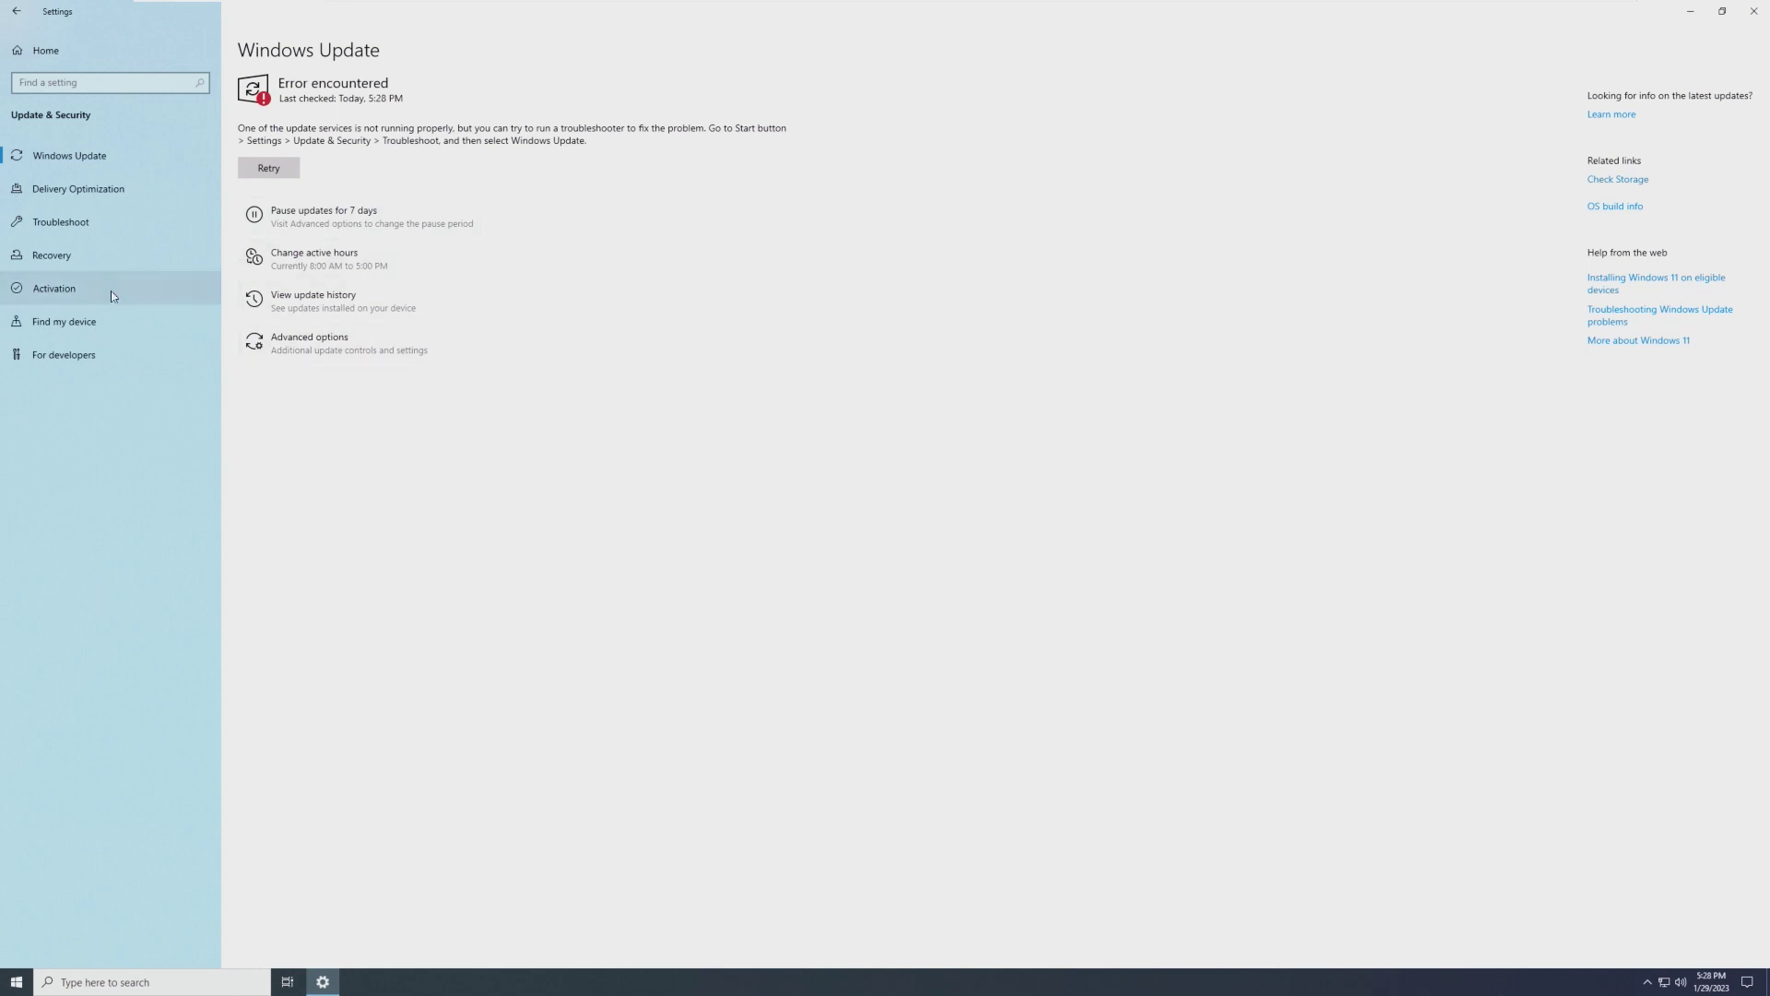
On the Troubleshoot page, leave recommended troubleshooting unchanged, view history, then open Additional troubleshooters
click(148, 214)
click(333, 226)
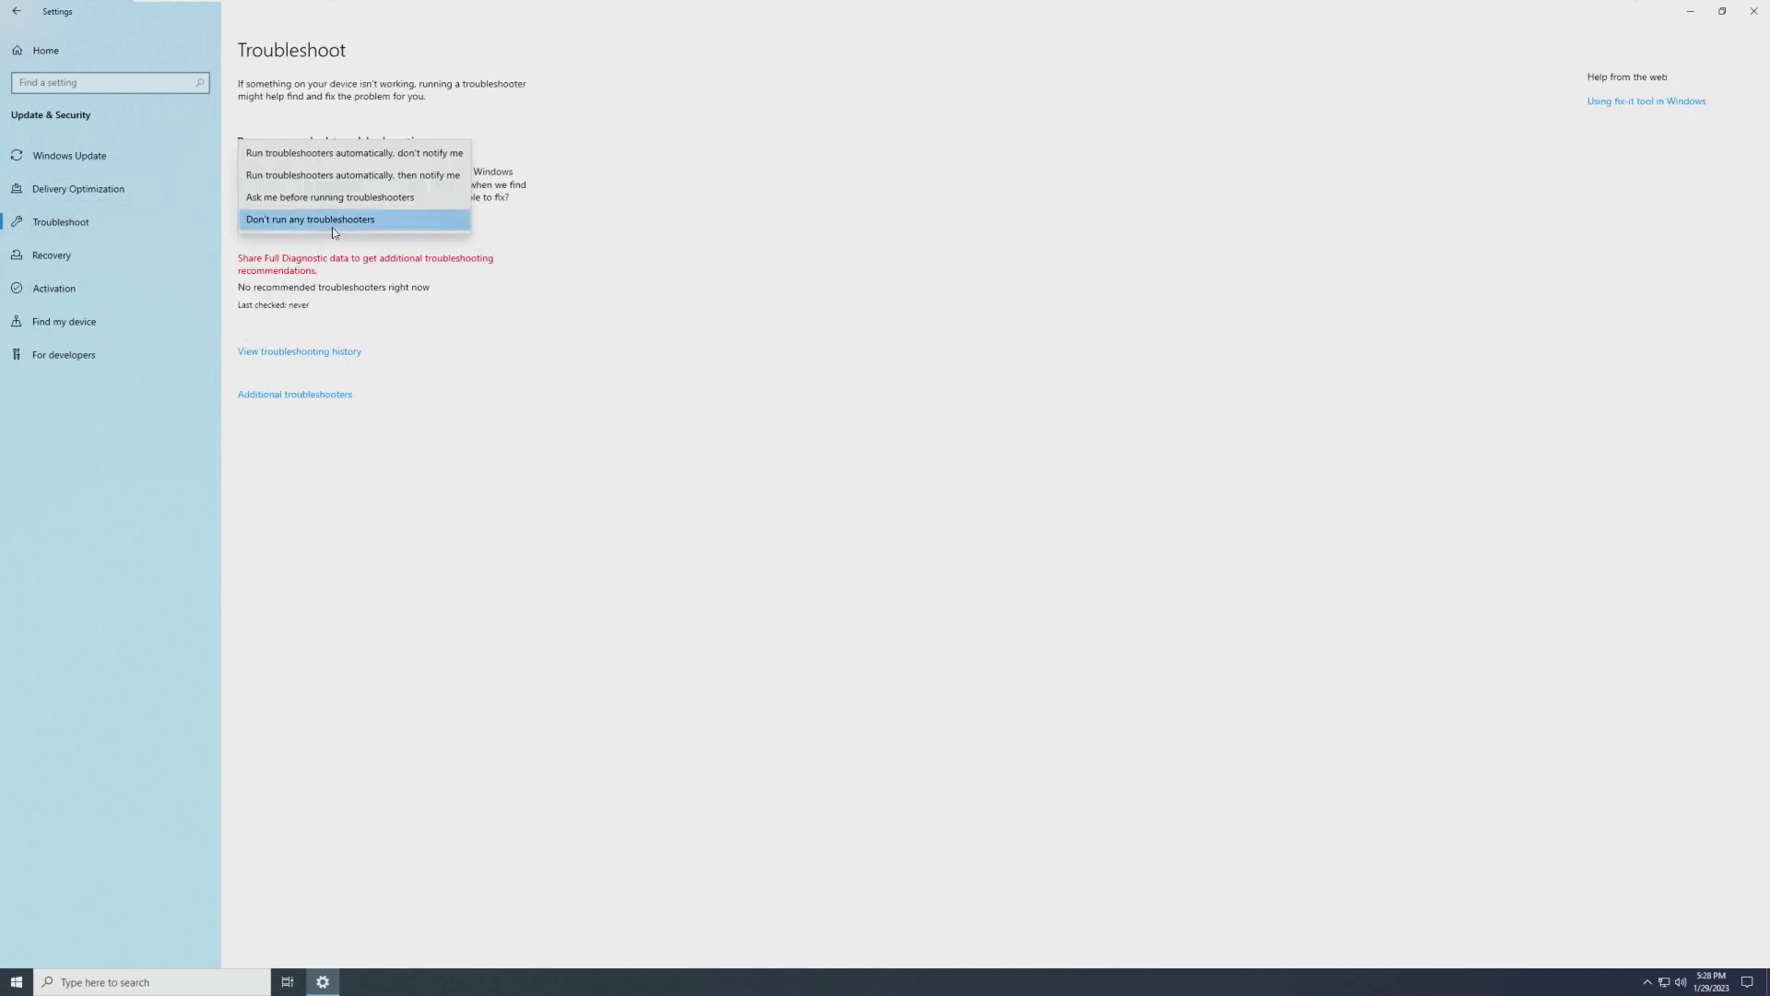
click(334, 226)
click(314, 352)
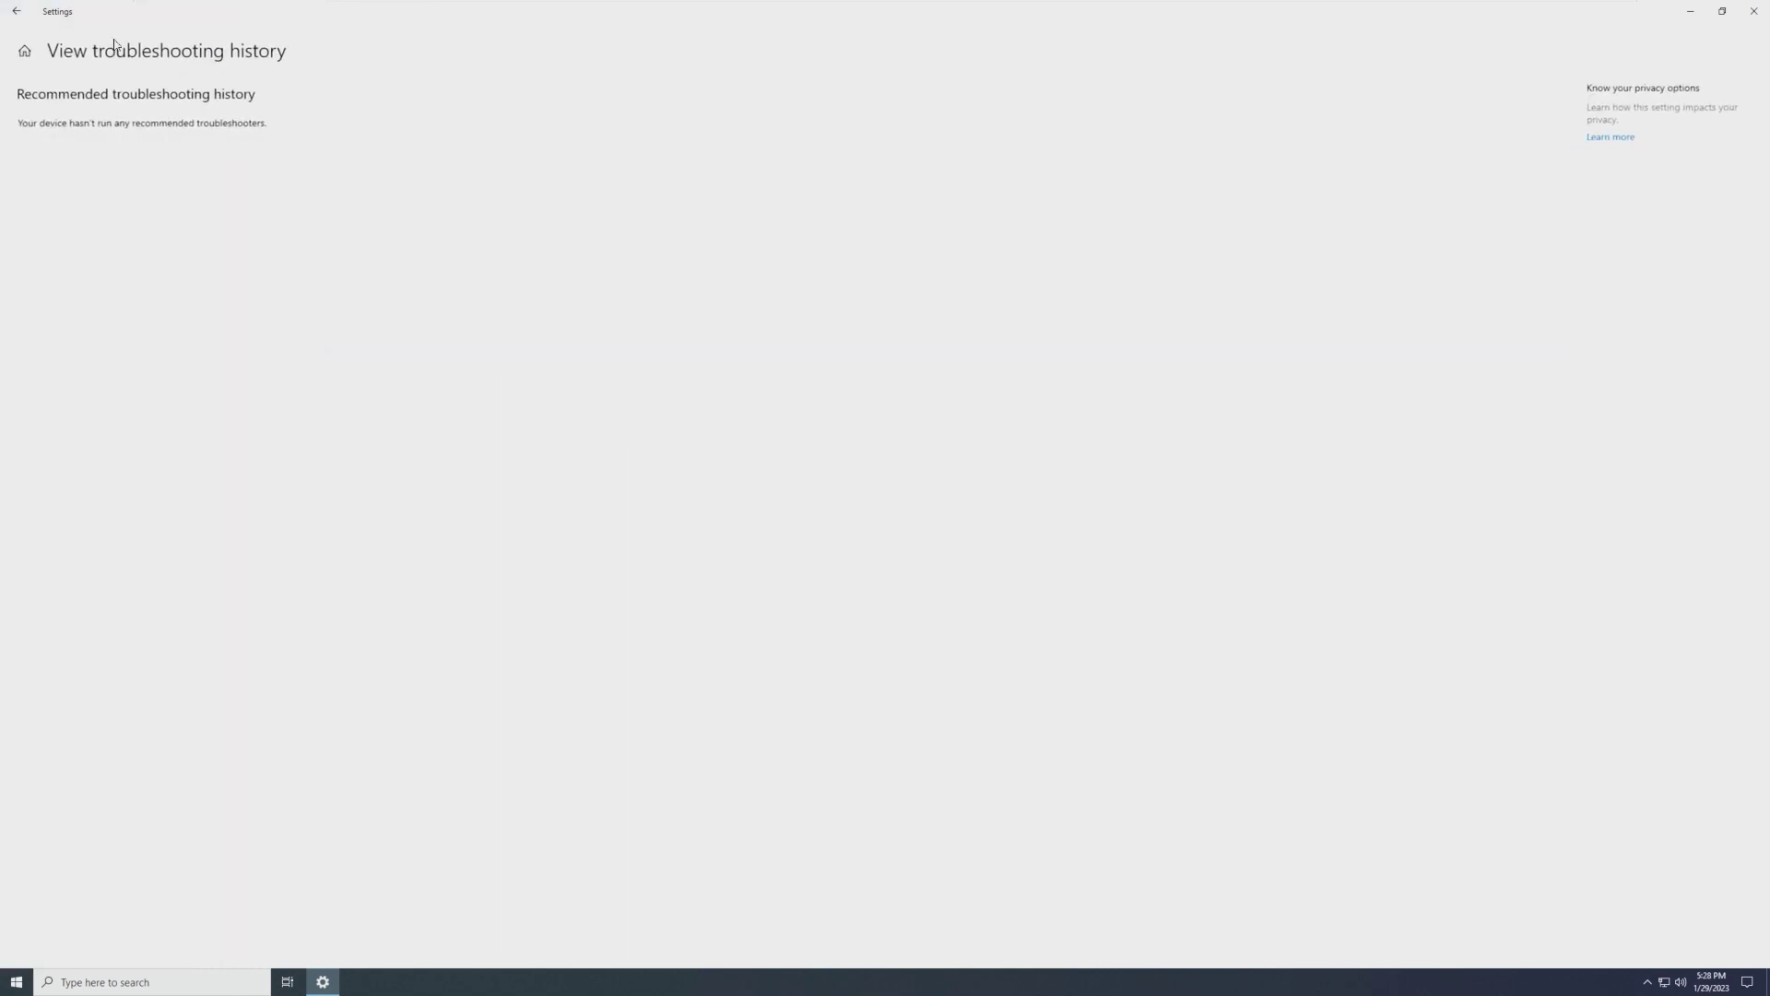
key(alt+Left)
click(309, 395)
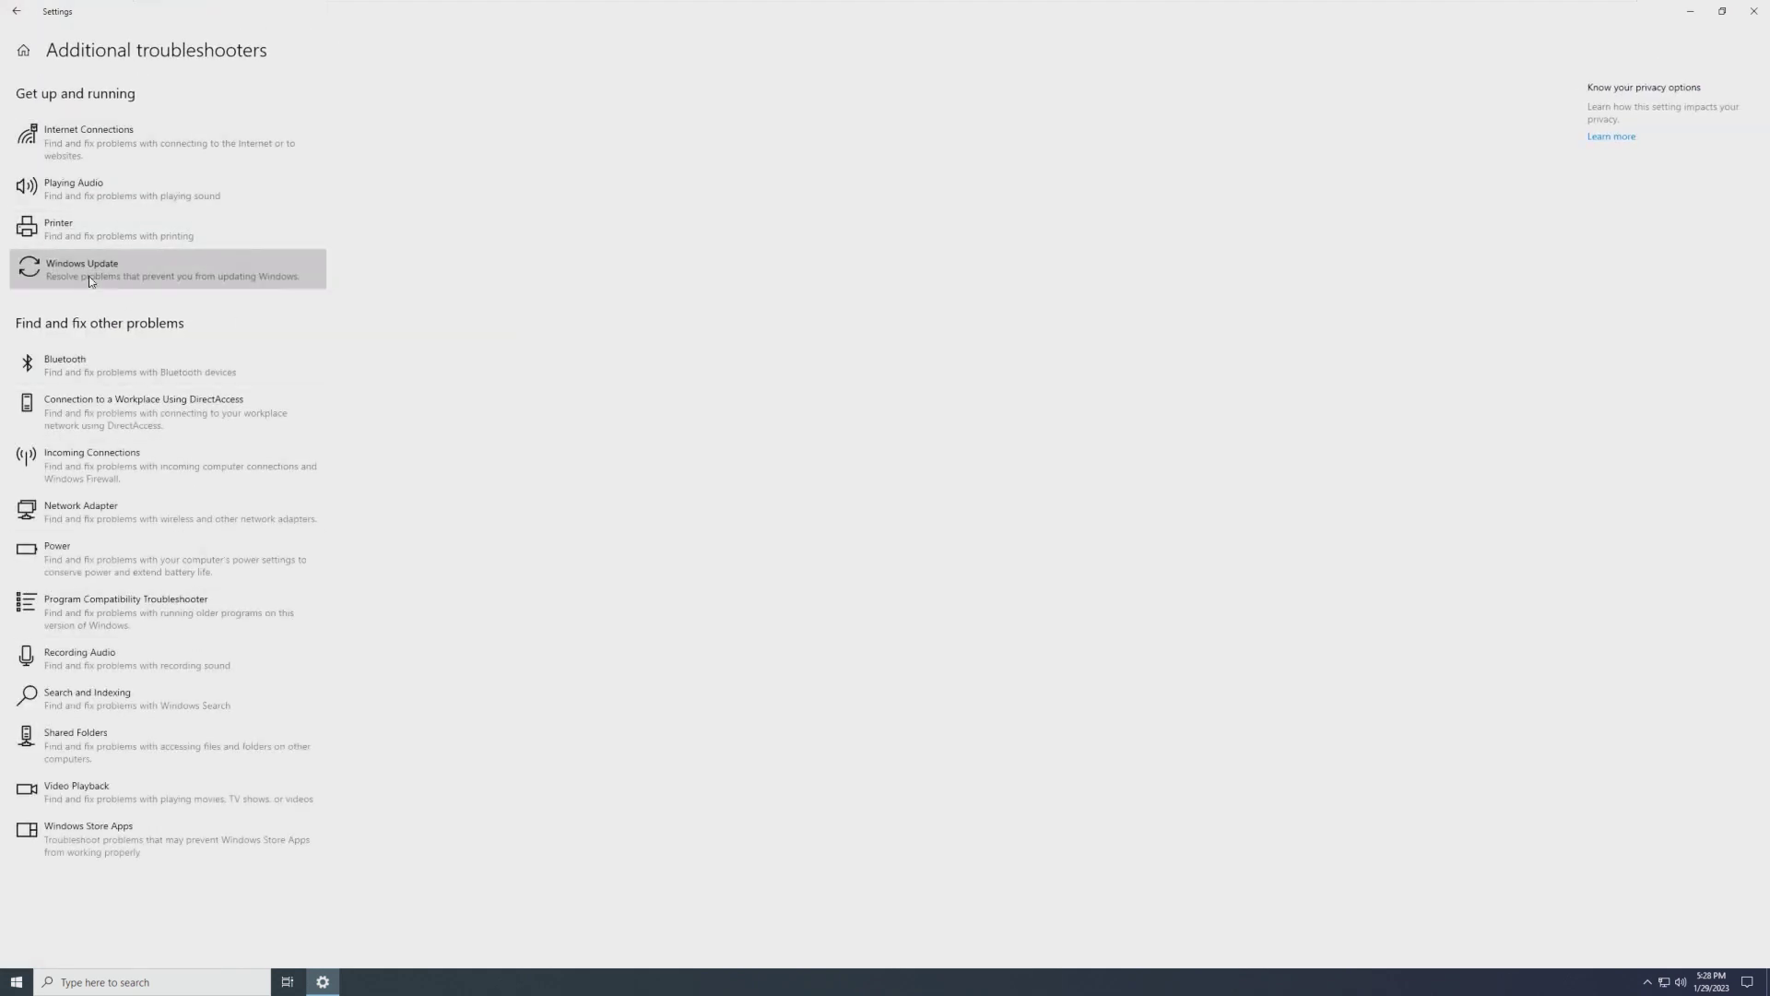
Run the Windows Update troubleshooter to completion, close it, and return to the troubleshooting settings
click(184, 269)
click(259, 313)
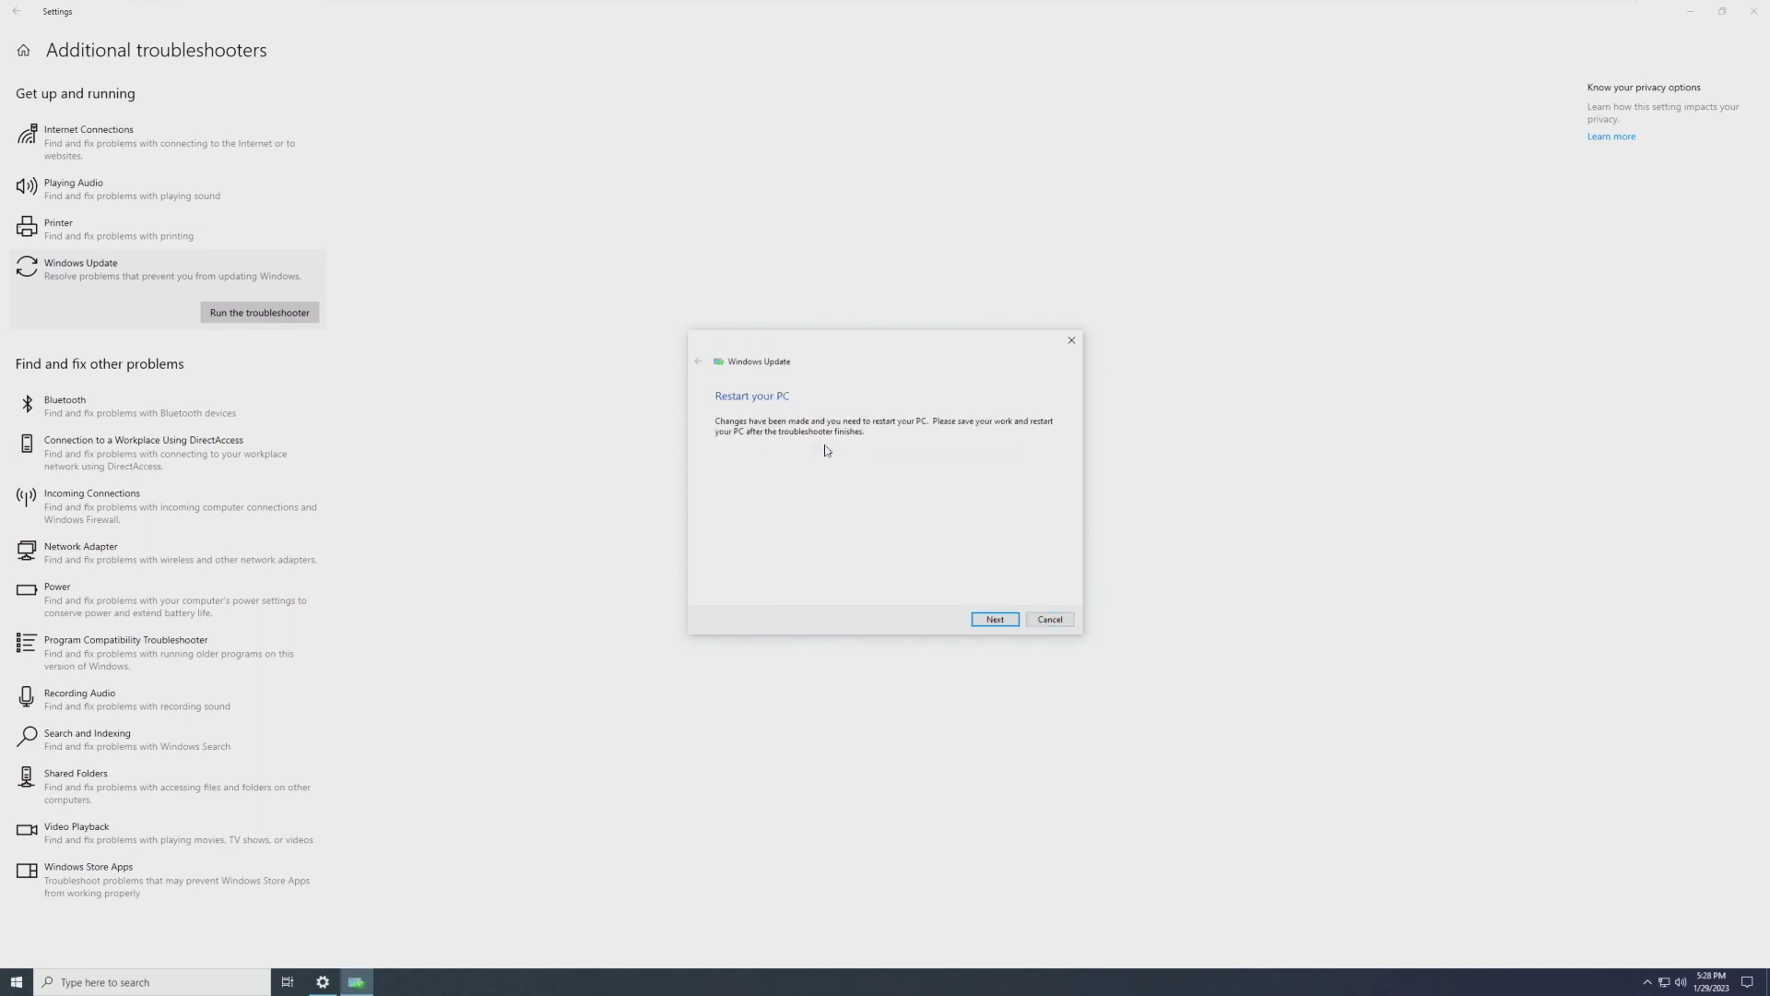
click(994, 619)
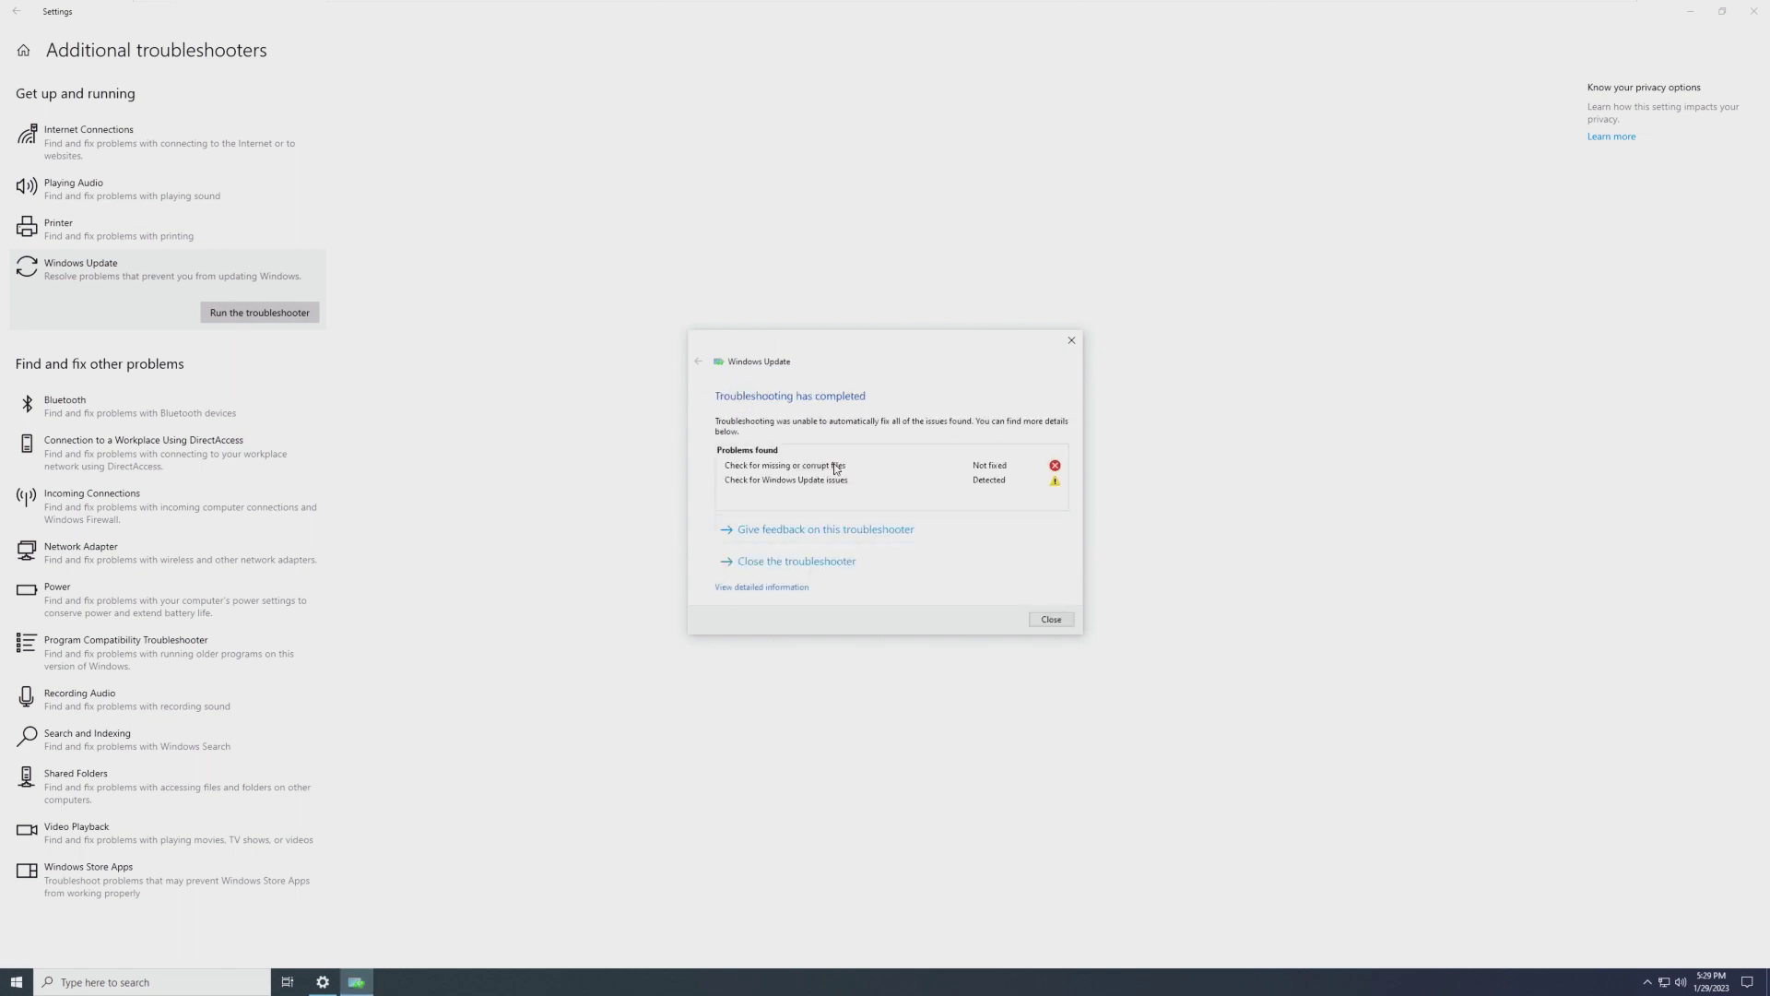
click(860, 565)
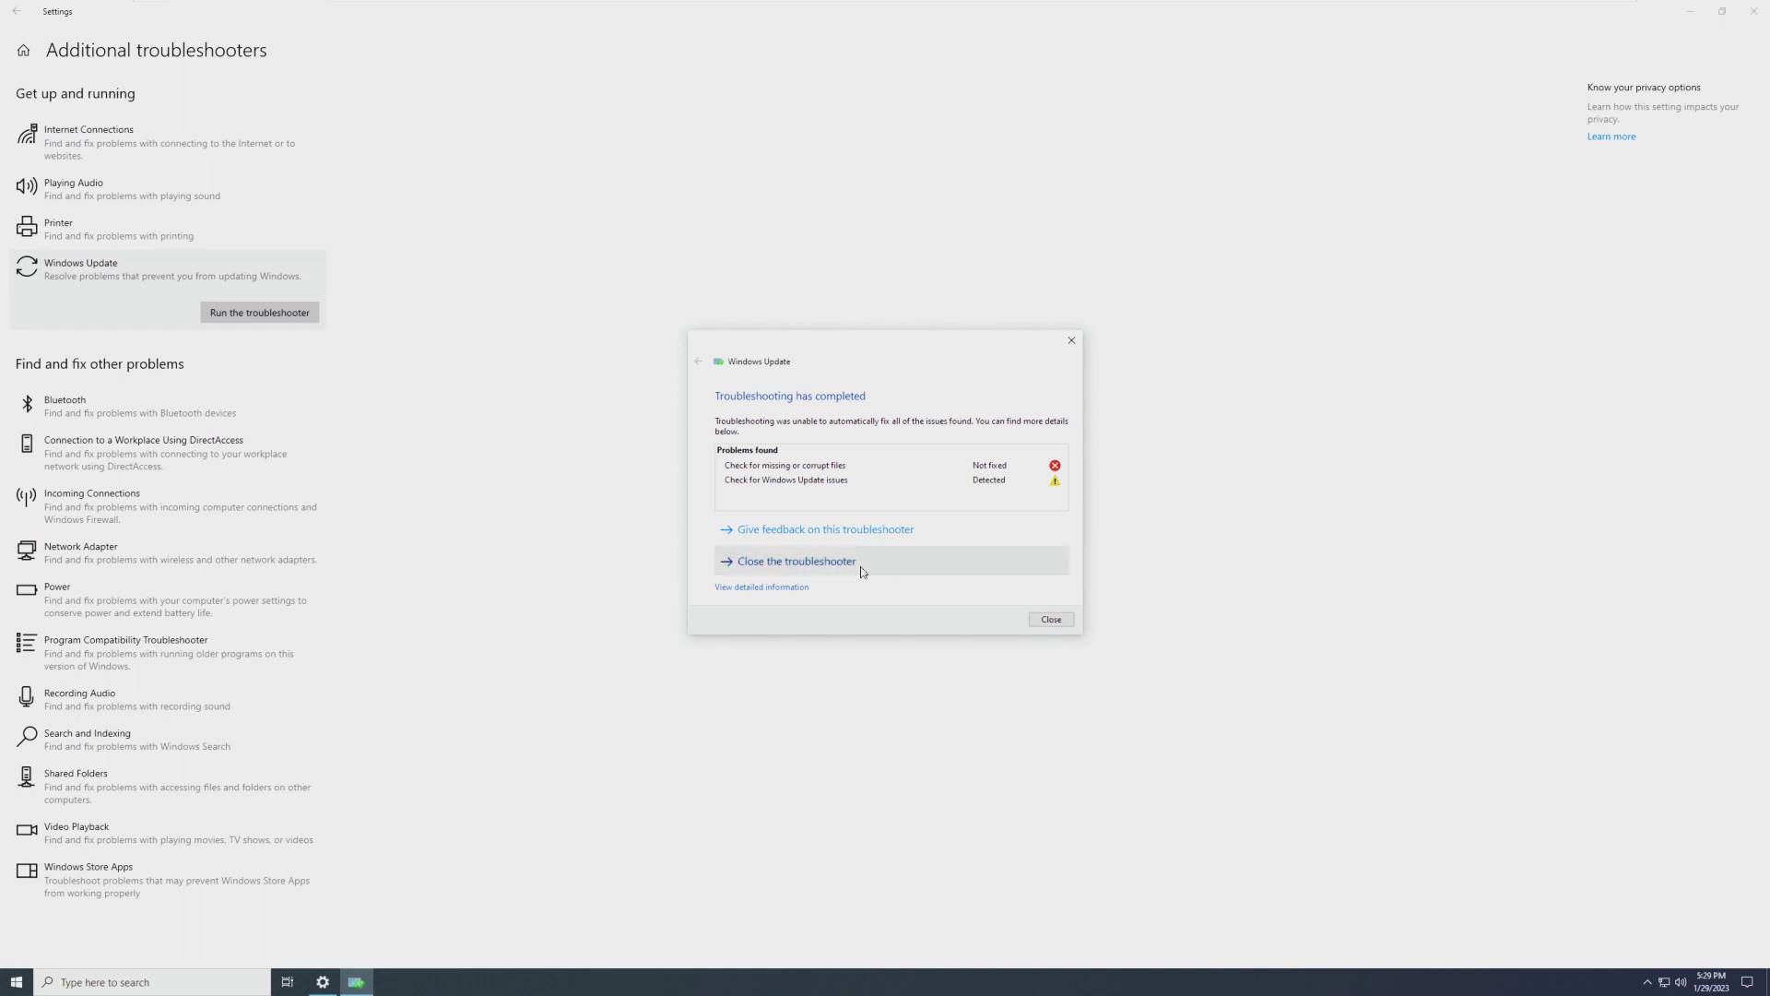
click(16, 12)
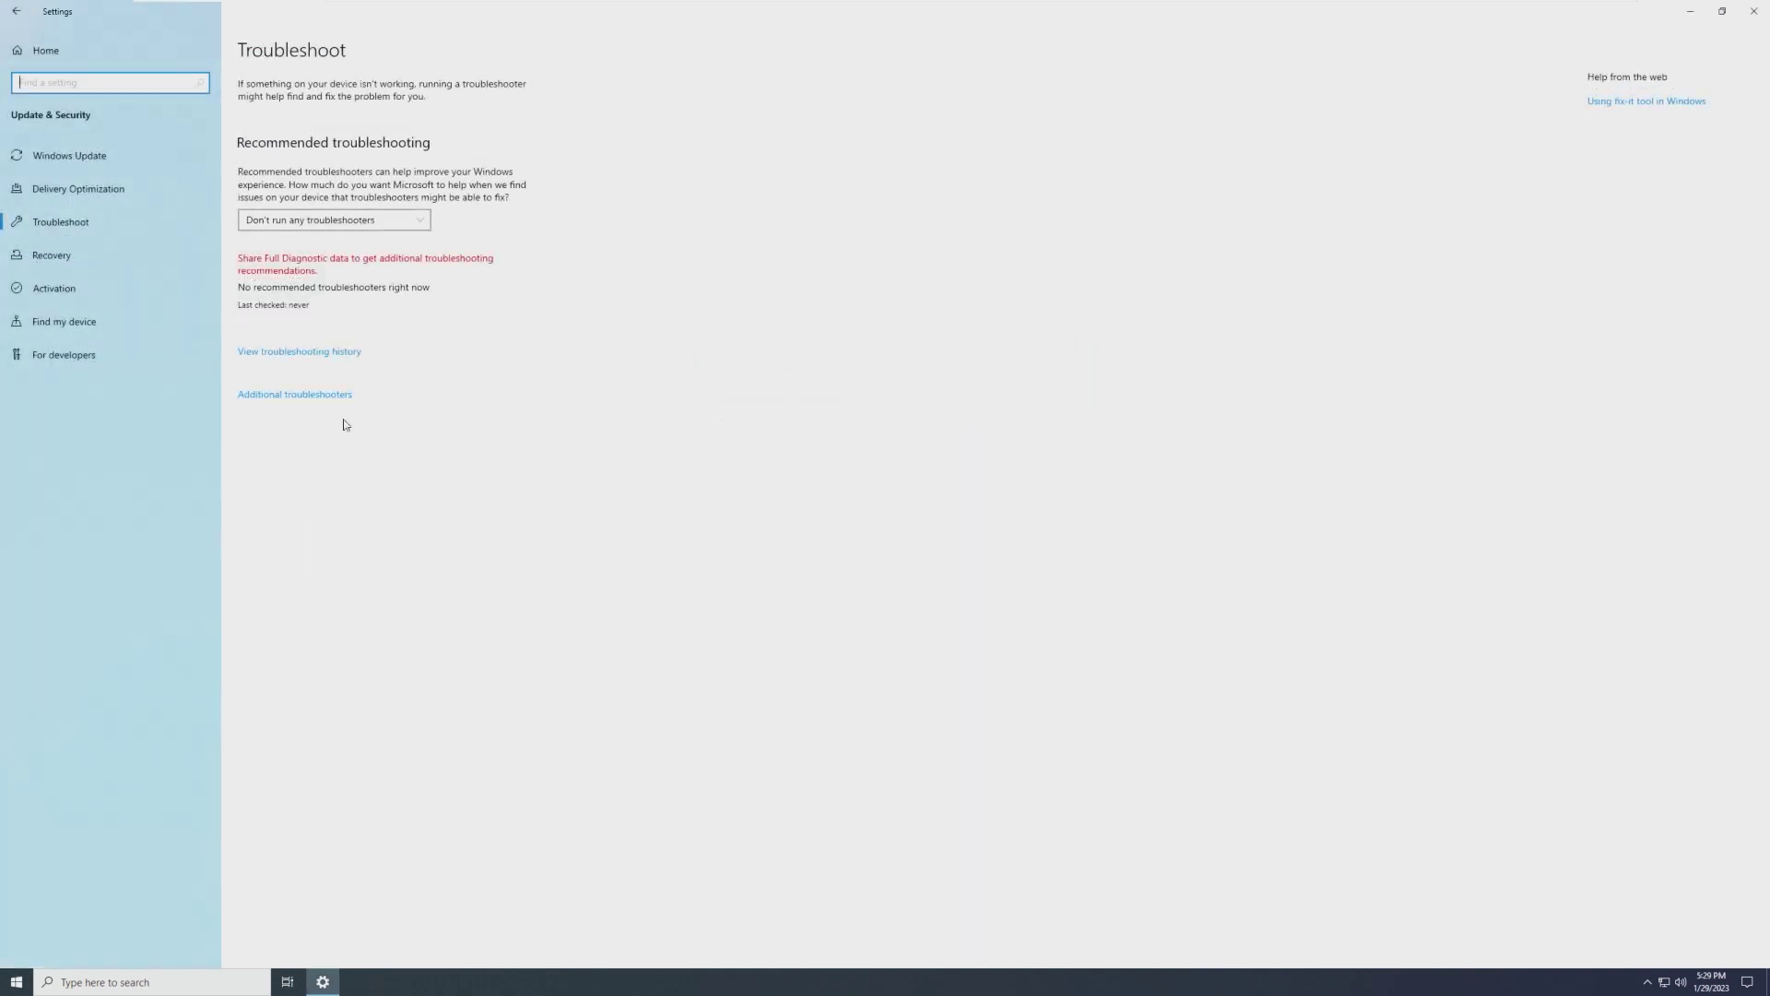
Close the Settings window, then open and dismiss the Start menu on the desktop
click(16, 12)
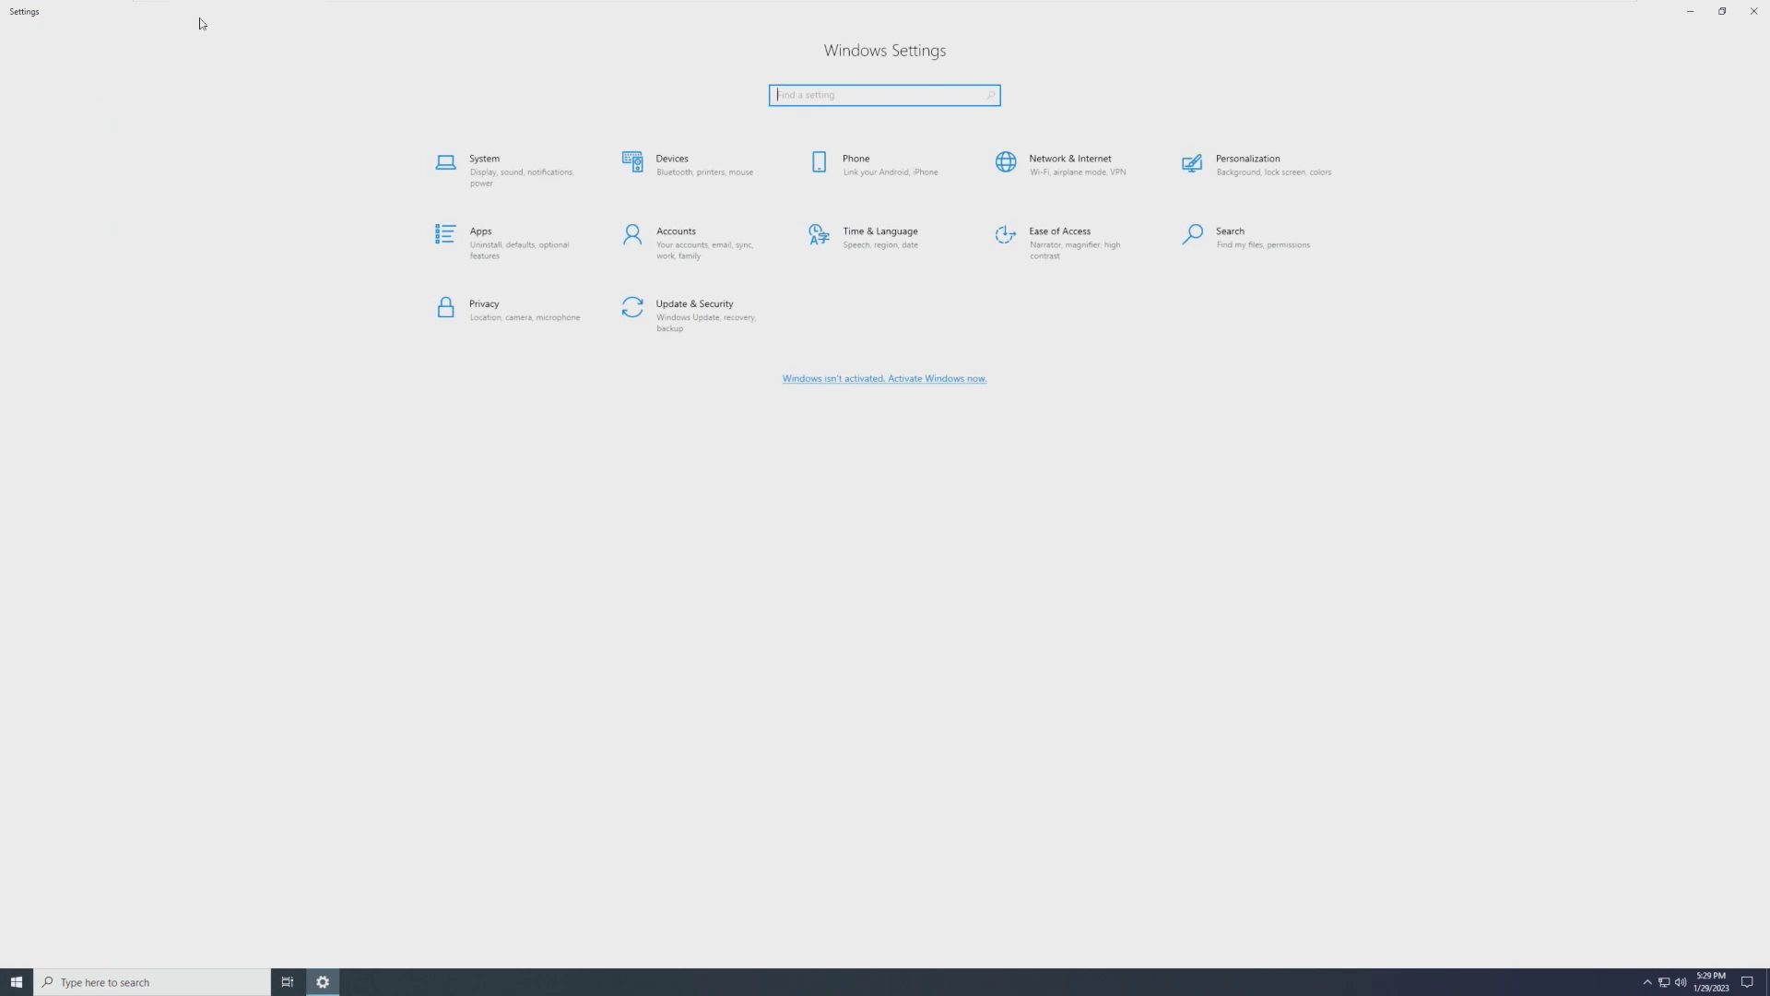
drag(198, 19, 630, 358)
click(961, 338)
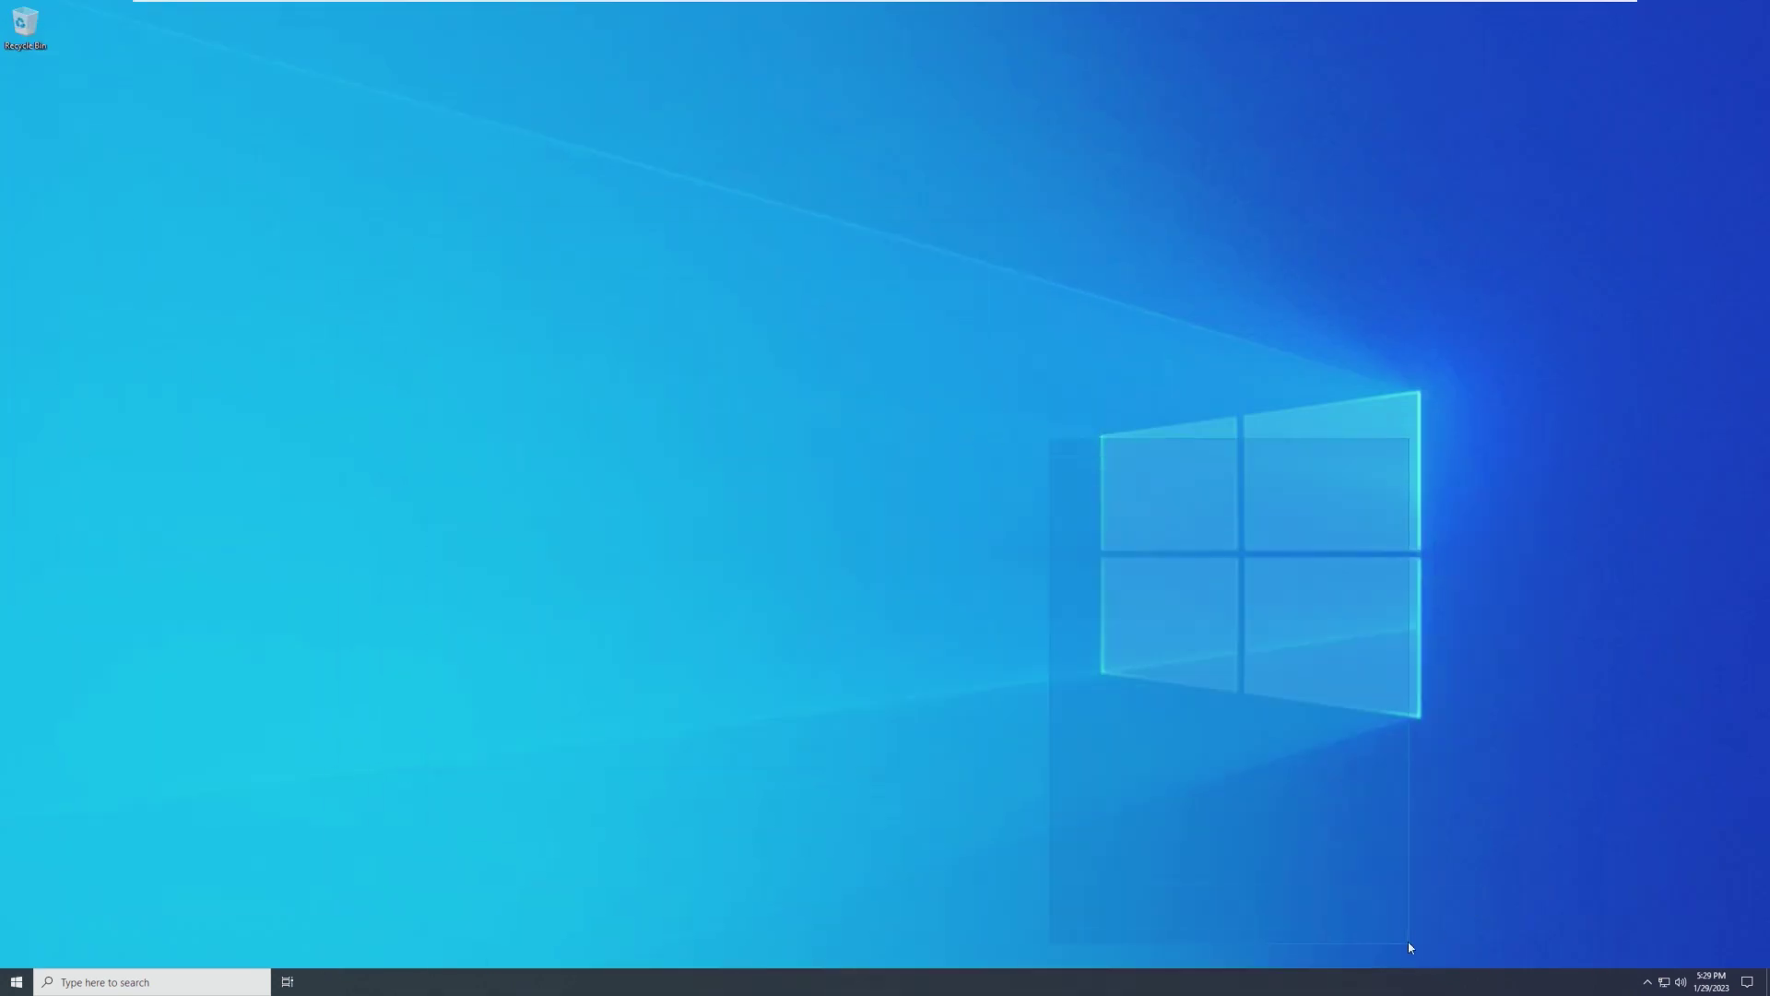
key(super)
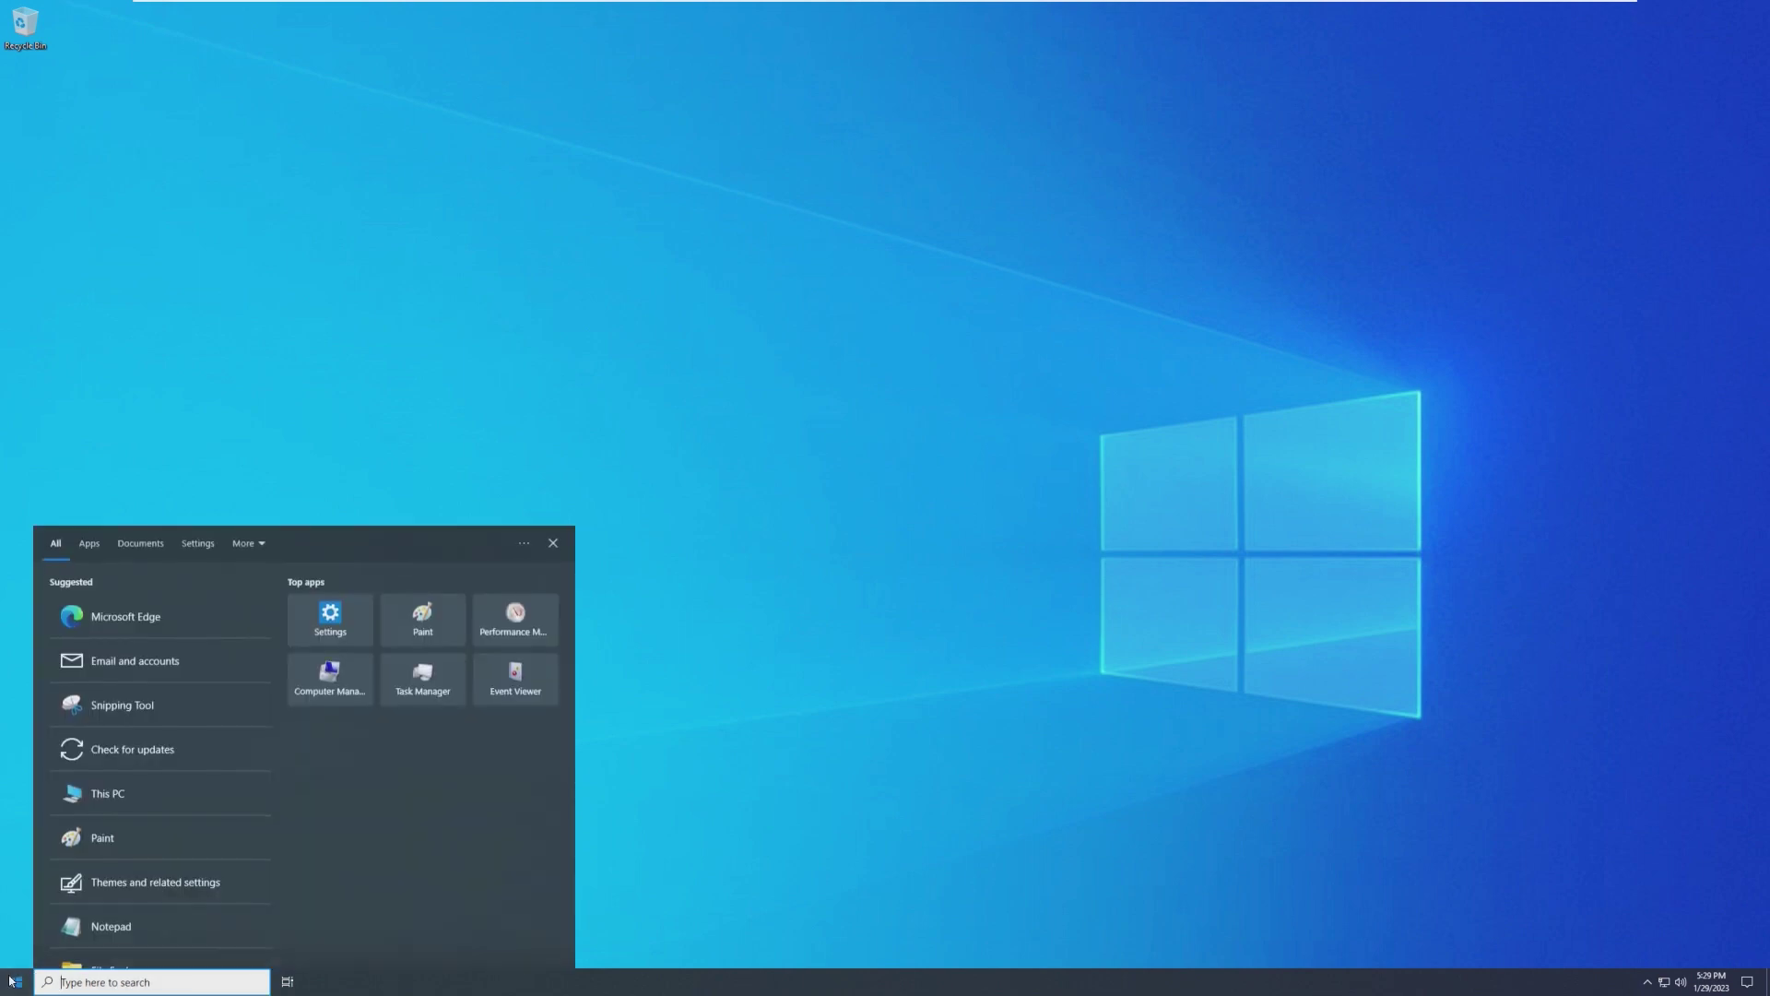
click(636, 729)
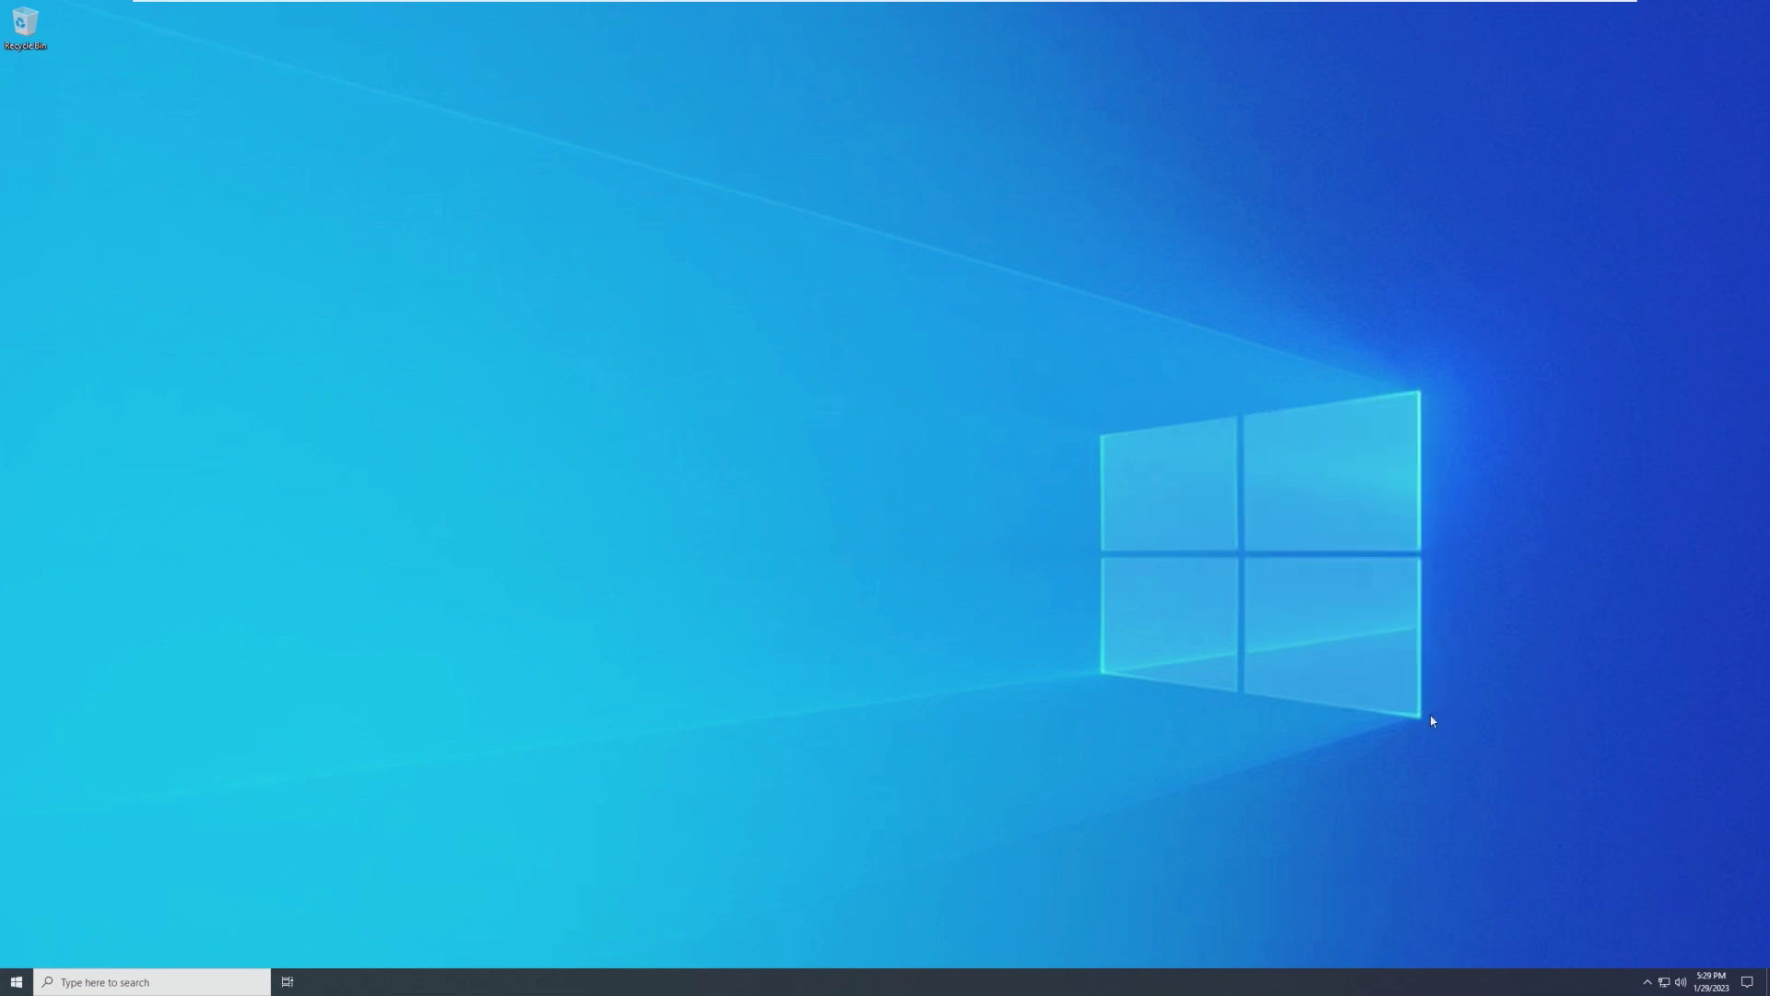
drag(1435, 476, 1103, 400)
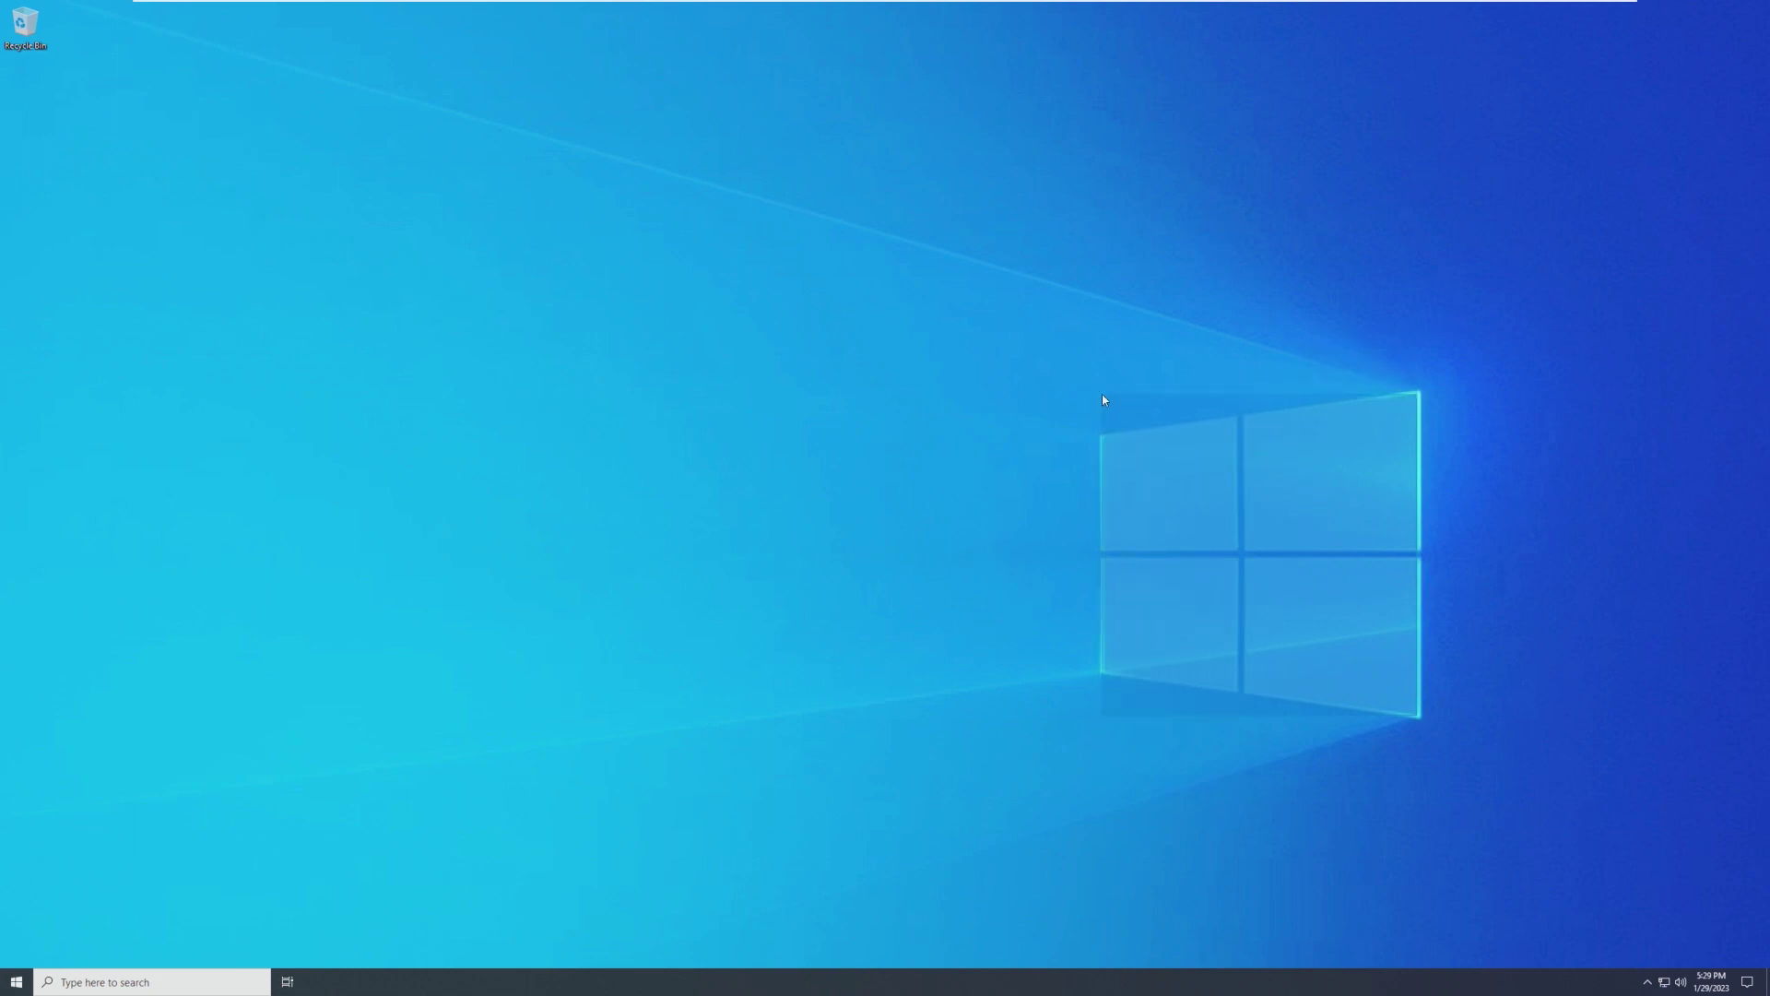
Reopen Settings maximized and show the About page with OS build 19044.1889
key(super+i)
key(super+Up)
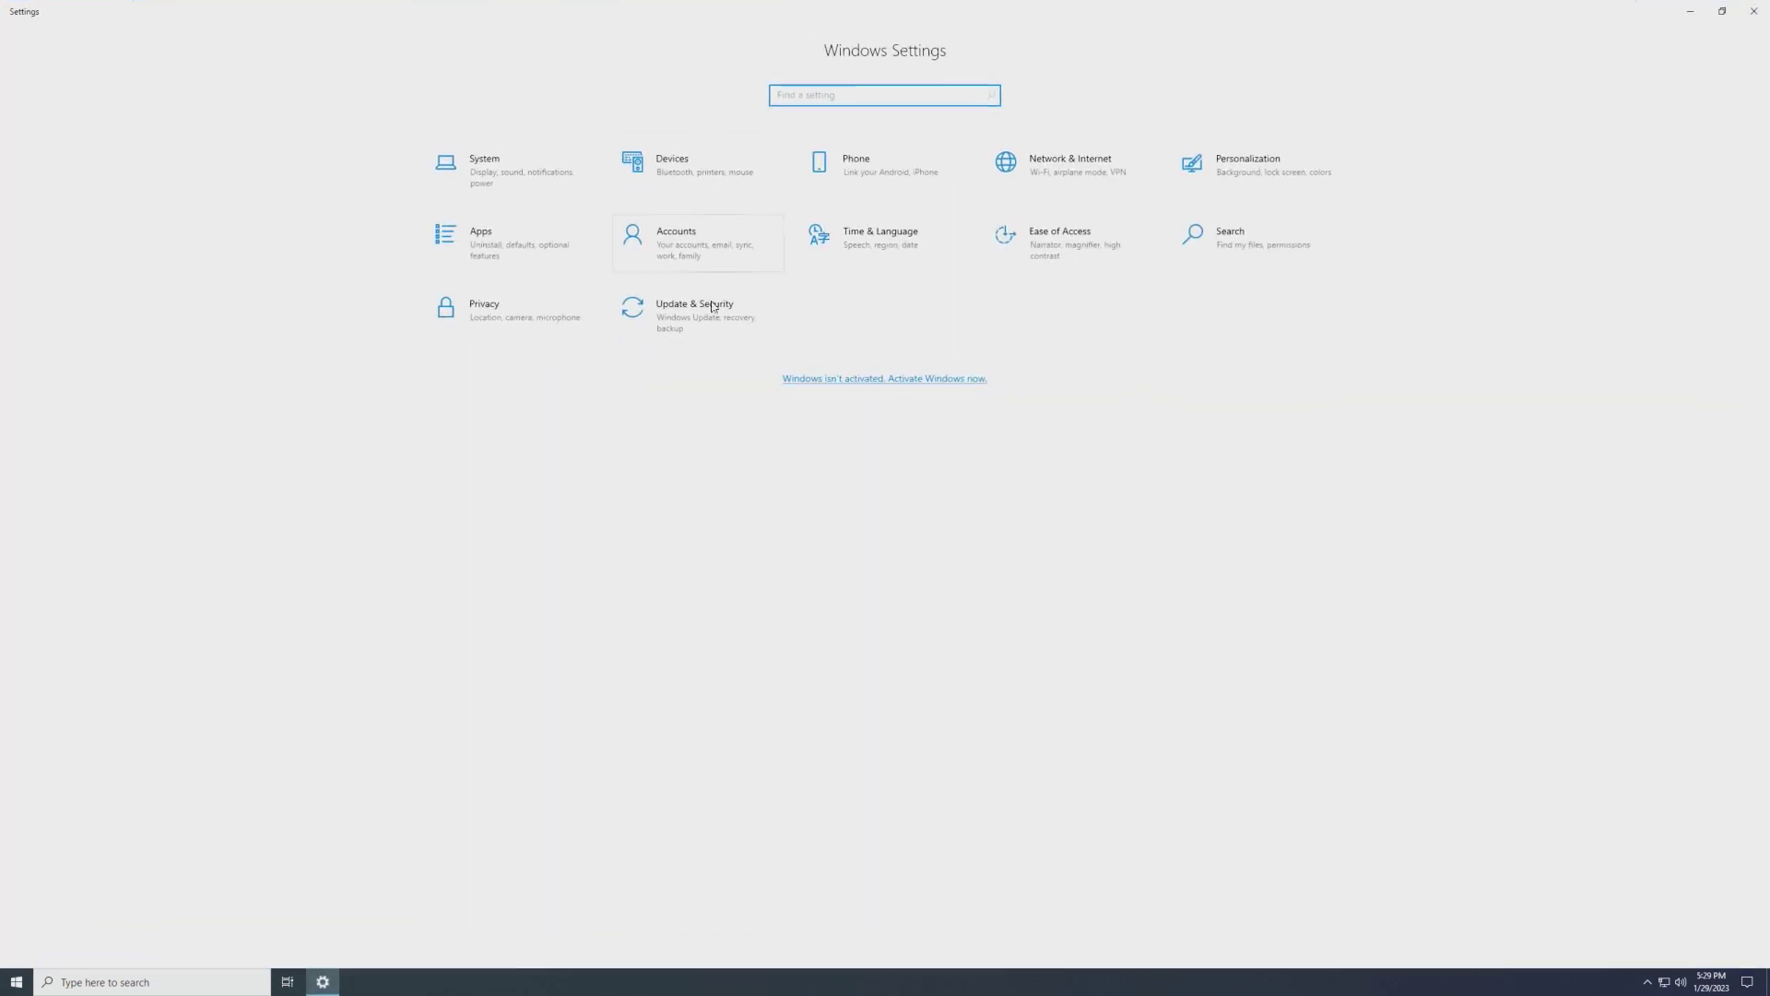
click(134, 518)
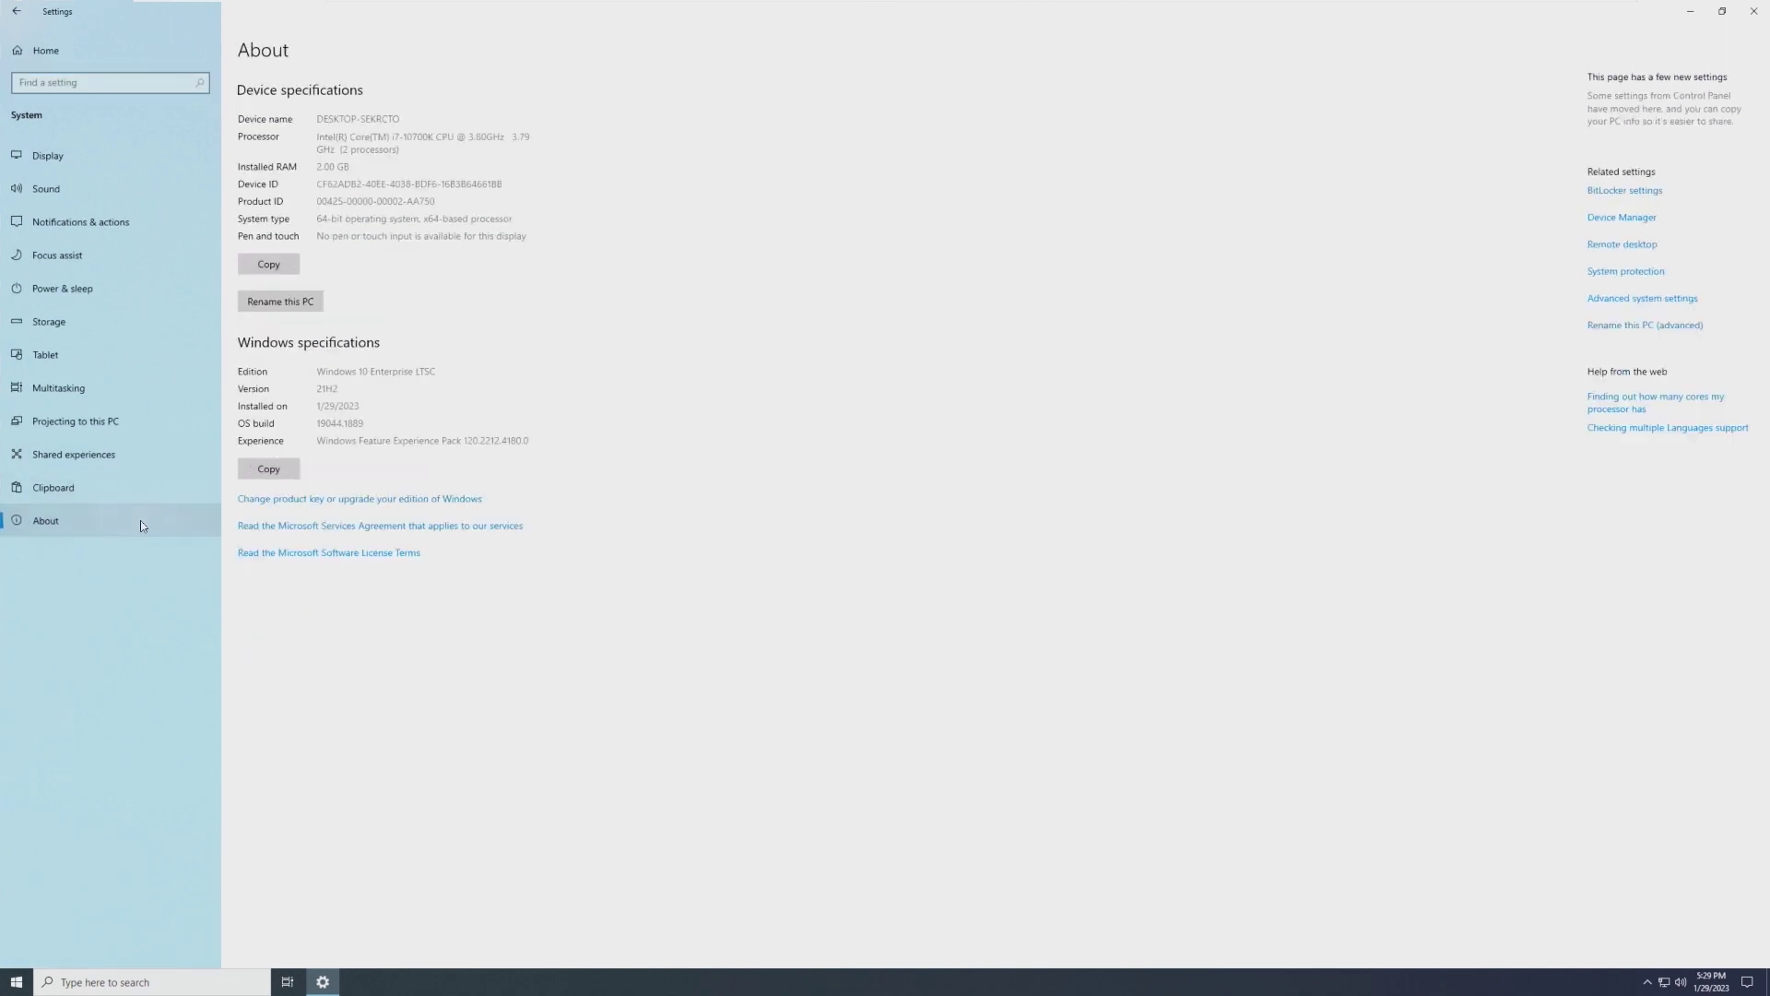